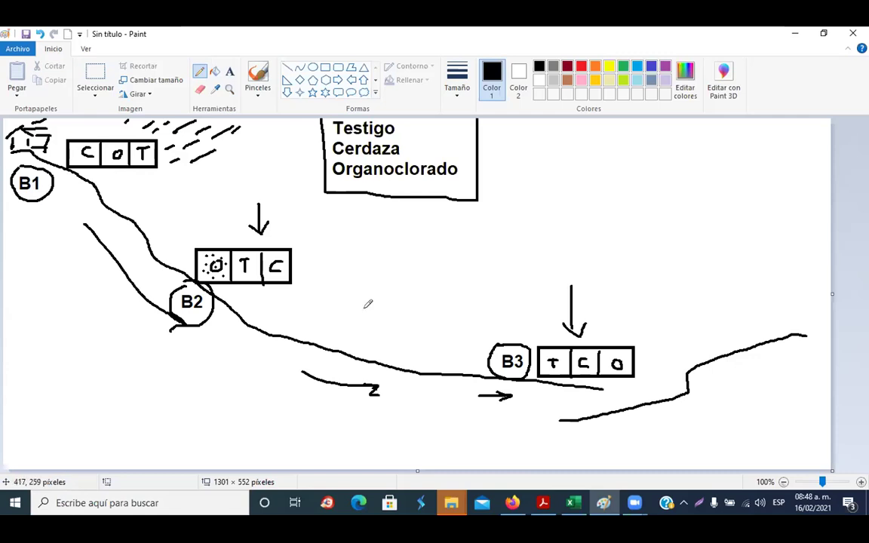
- Switch from the Paint sketch to the biostatistics PDF in Acrobat Reader and read the Objetivo and Ventajas sections on page 323
key(ctrl+z)
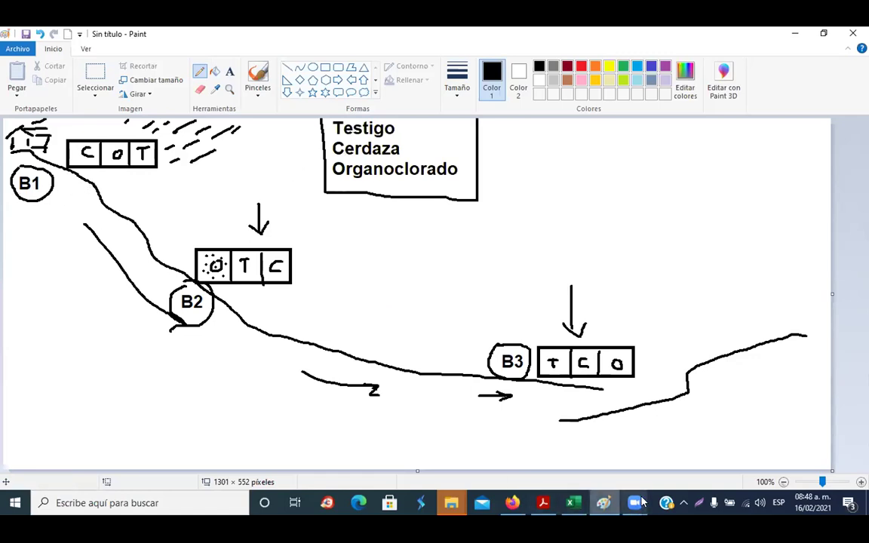
click(546, 499)
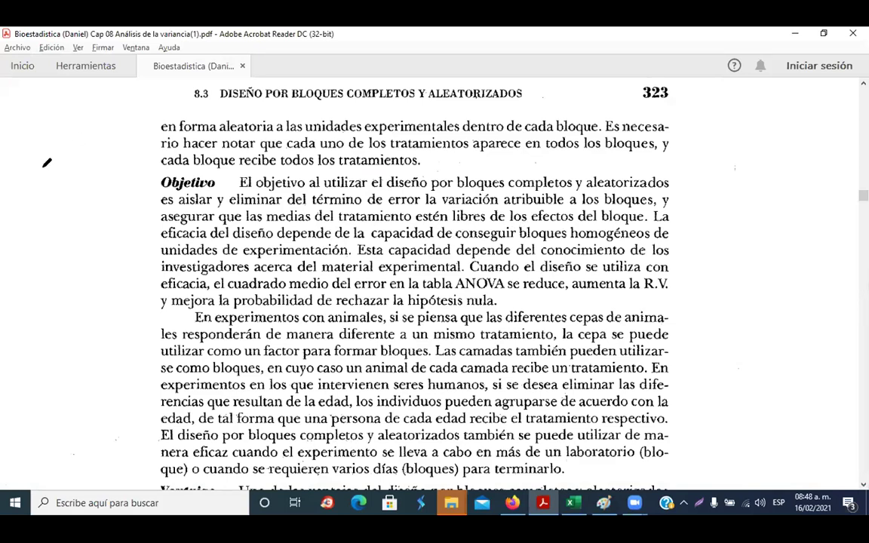
key(alt+Tab)
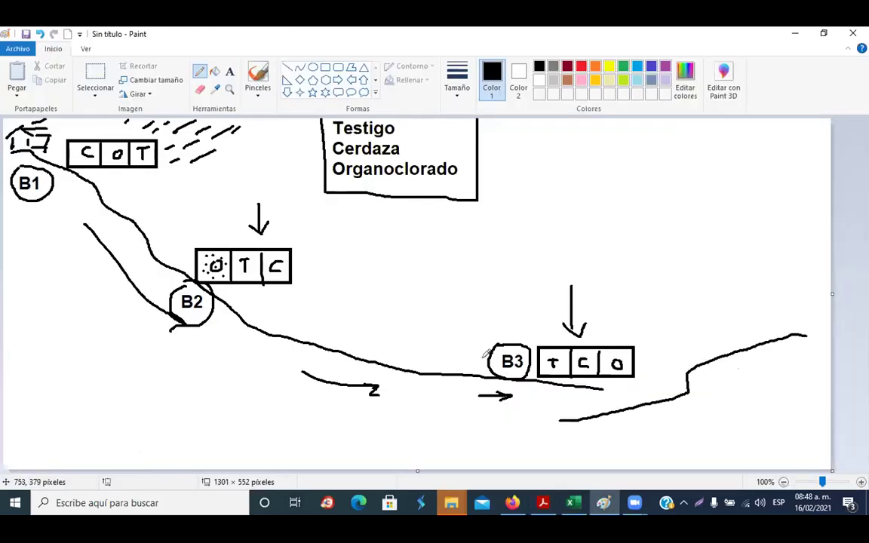
key(alt+Tab)
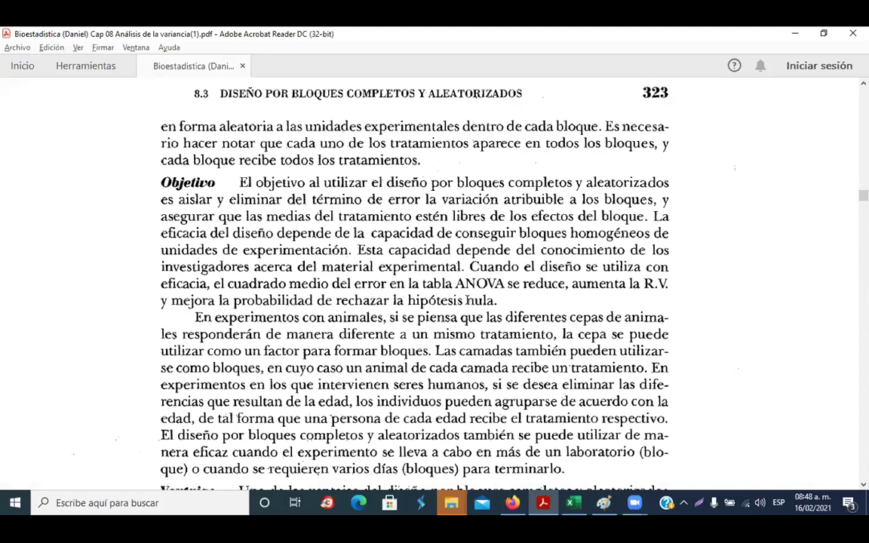
scroll(512, 302, down, 1)
scroll(513, 302, down, 2)
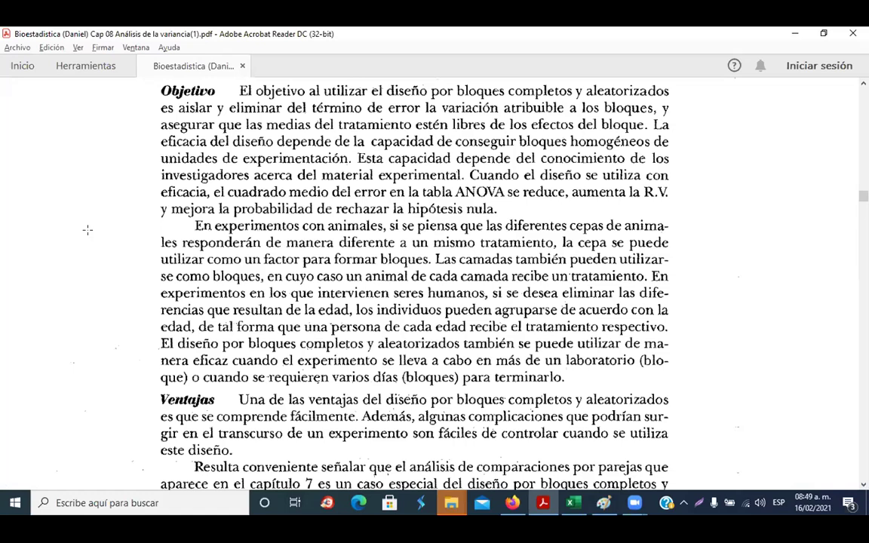
scroll(117, 283, down, 3)
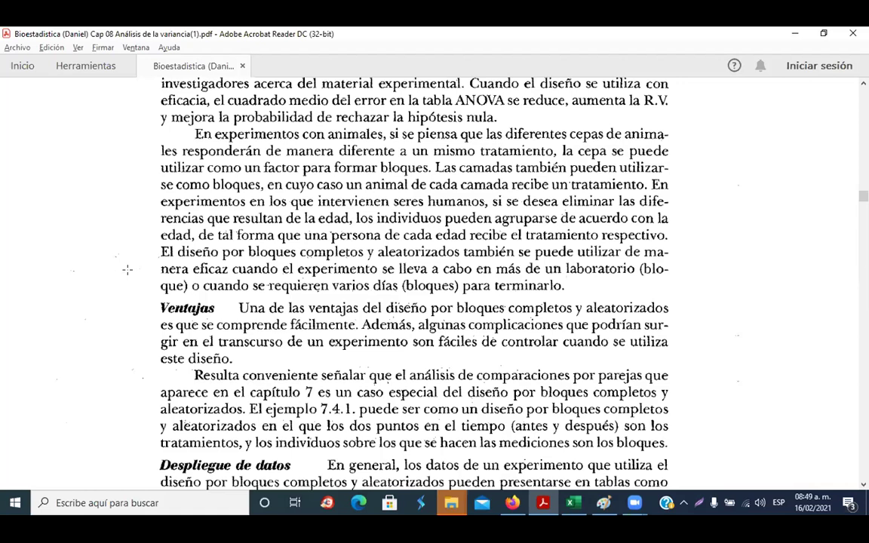
scroll(262, 251, down, 5)
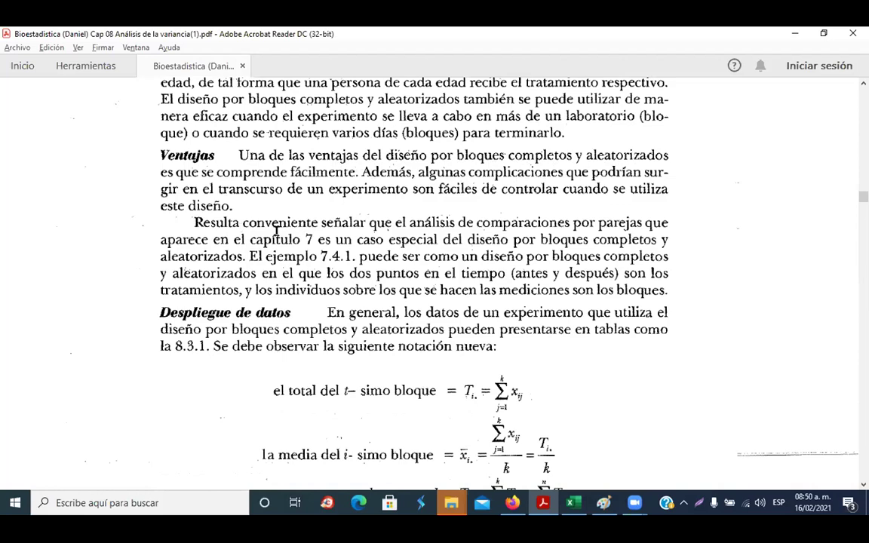
- Examine the block total, block mean and grand total notation under Despliegue de datos, together with Tabla 8.3.1 on page 324
scroll(204, 199, down, 2)
scroll(224, 229, down, 3)
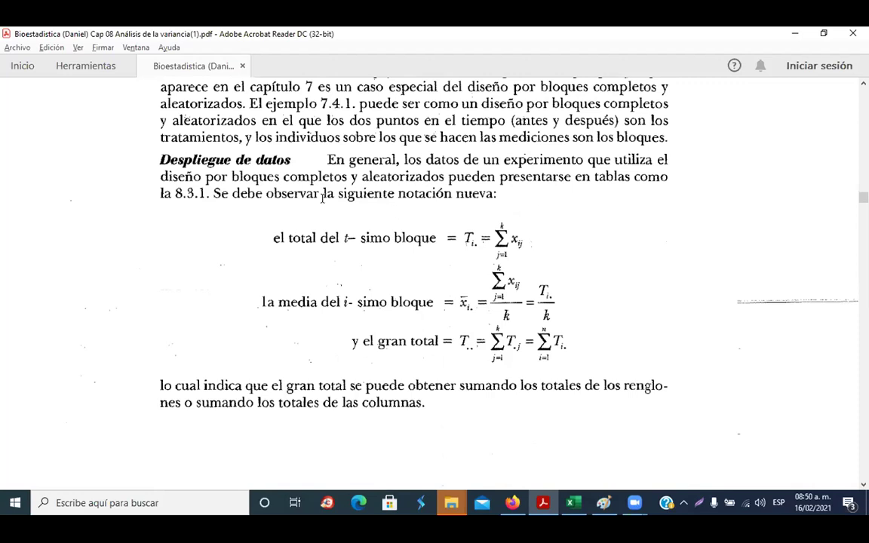
scroll(330, 211, down, 1)
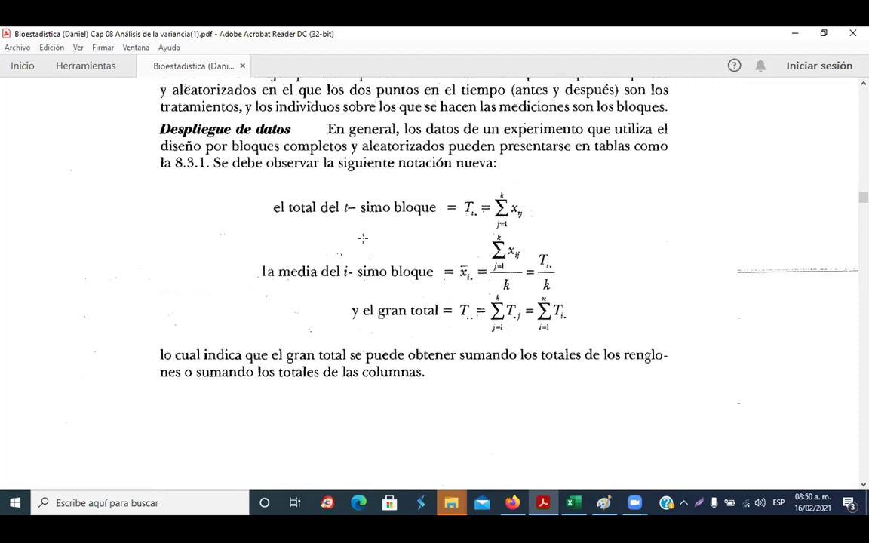
scroll(322, 234, down, 5)
scroll(354, 230, down, 1)
scroll(372, 227, up, 5)
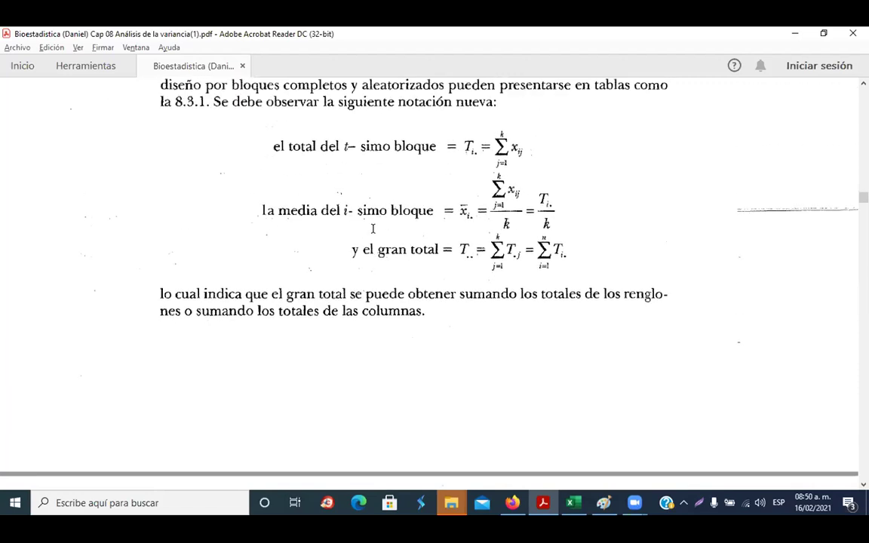
scroll(377, 226, down, 12)
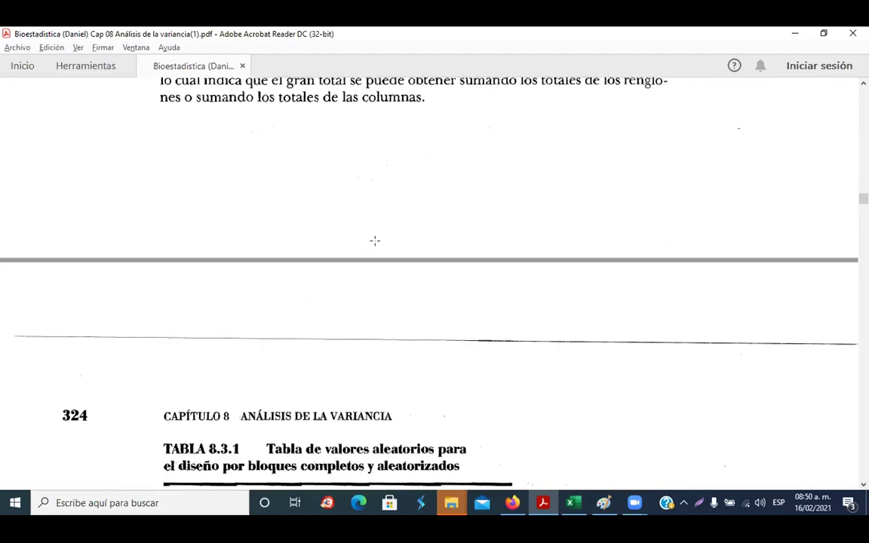
scroll(374, 236, down, 10)
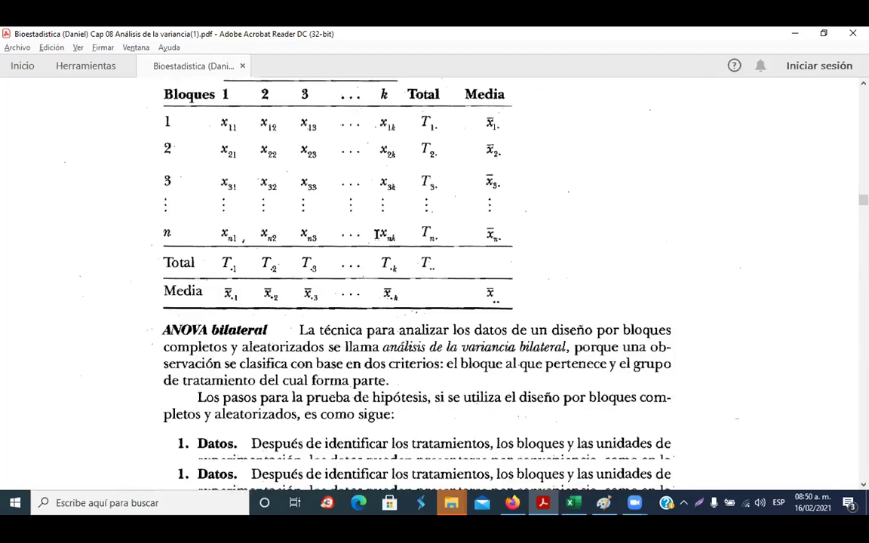
scroll(410, 217, up, 2)
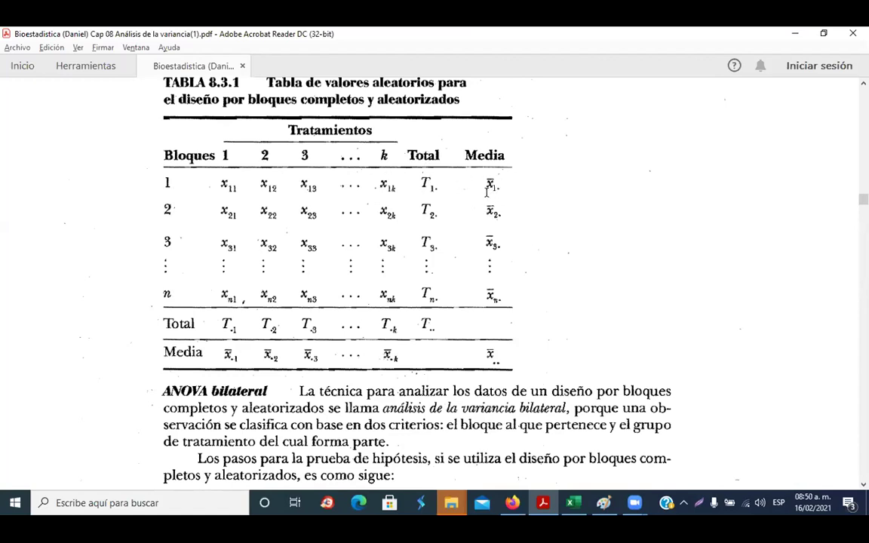
- Read the ANOVA bilateral section through the Datos and Supuestos steps and examine the terms of model equation 8.3.1
scroll(486, 194, down, 2)
scroll(487, 191, down, 1)
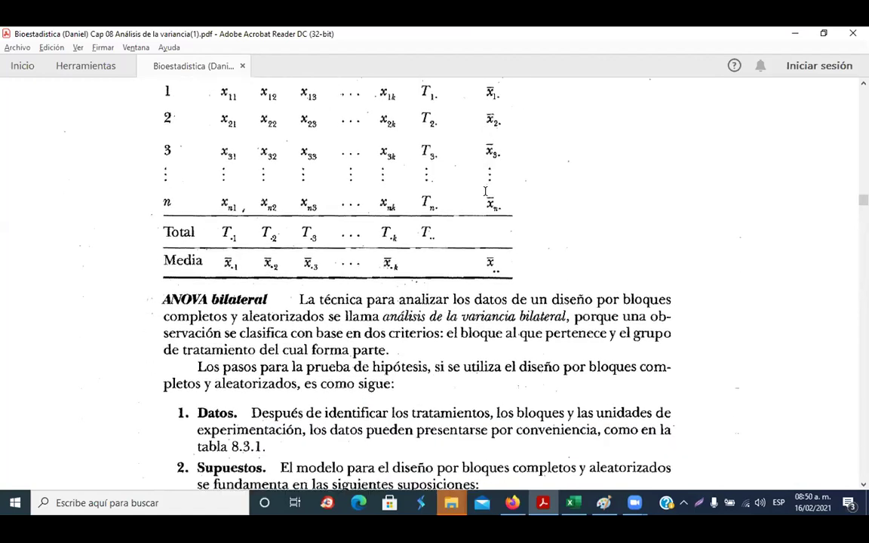
scroll(486, 191, down, 4)
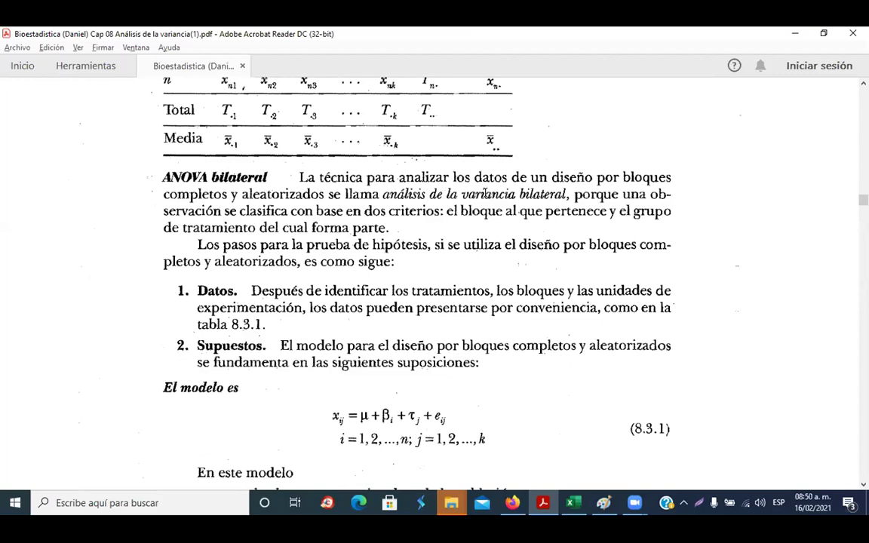
scroll(485, 193, down, 3)
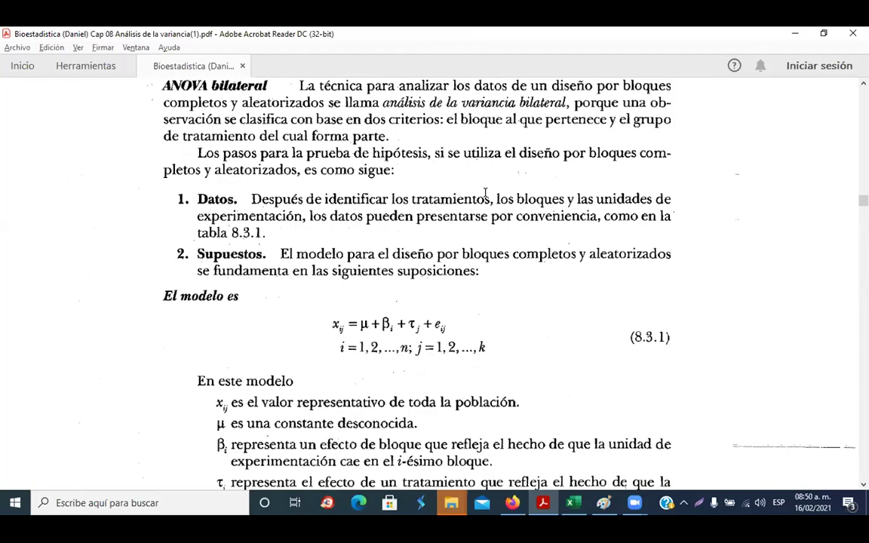
scroll(485, 193, down, 1)
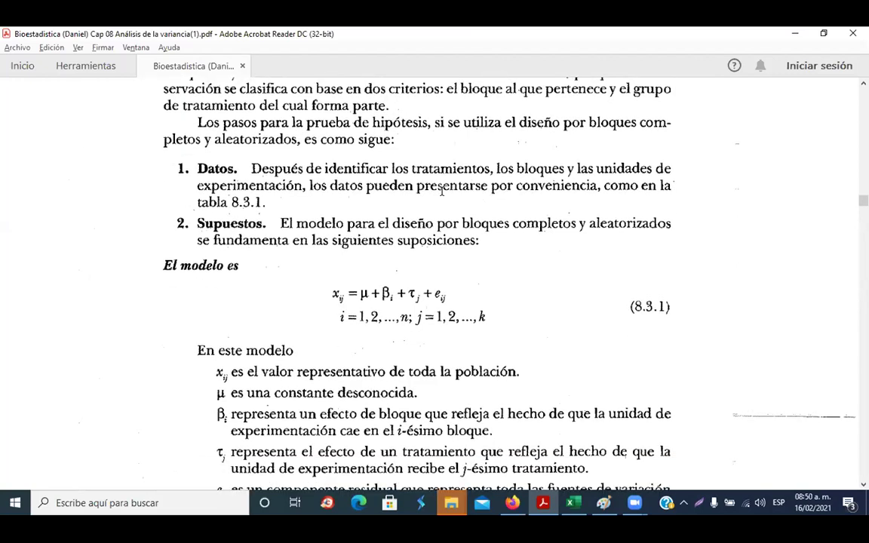
scroll(442, 191, down, 4)
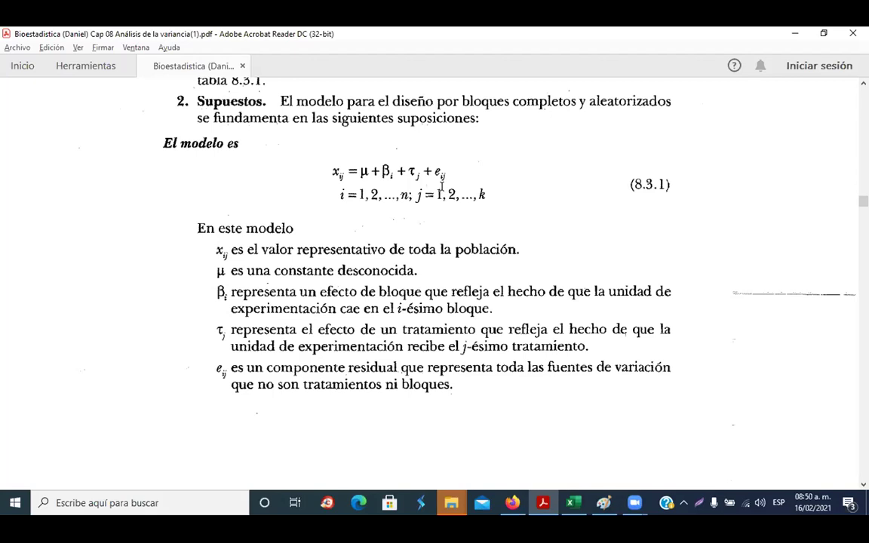
scroll(442, 187, down, 1)
scroll(441, 186, down, 1)
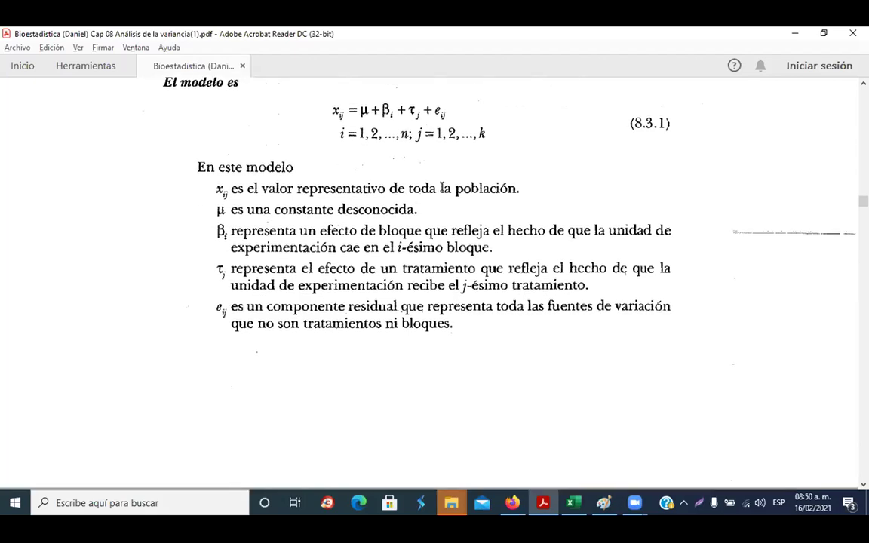
scroll(442, 187, up, 3)
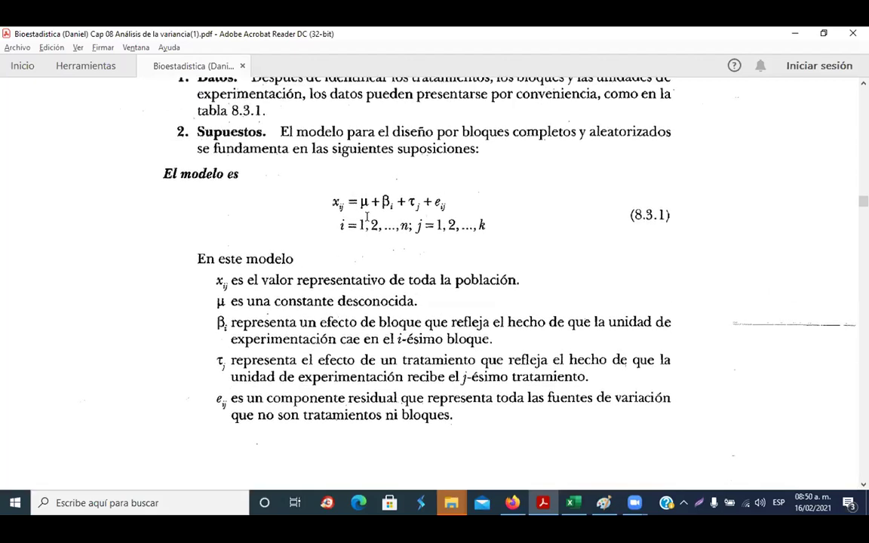
drag(353, 203, 446, 202)
- Read the model's residual term definition, the Supuestos del modelo and the Hipótesis step on page 325
scroll(285, 200, down, 10)
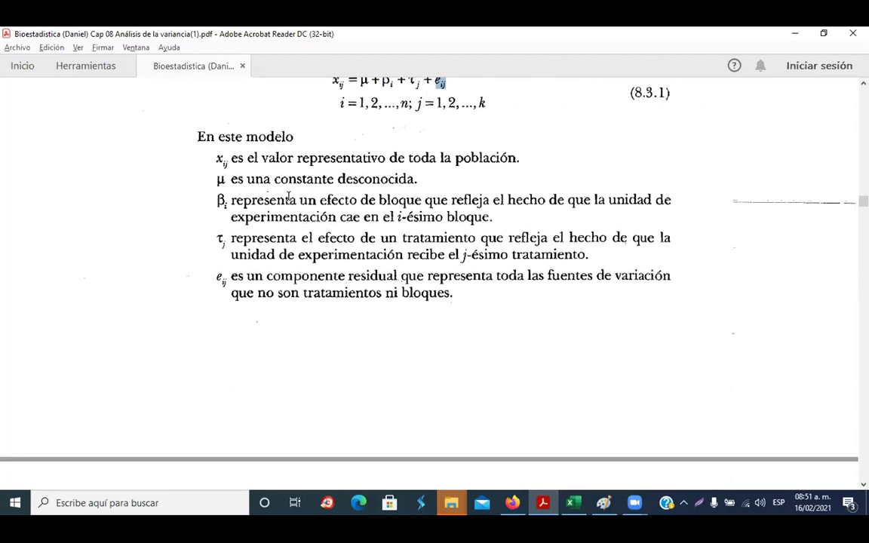
scroll(287, 196, down, 9)
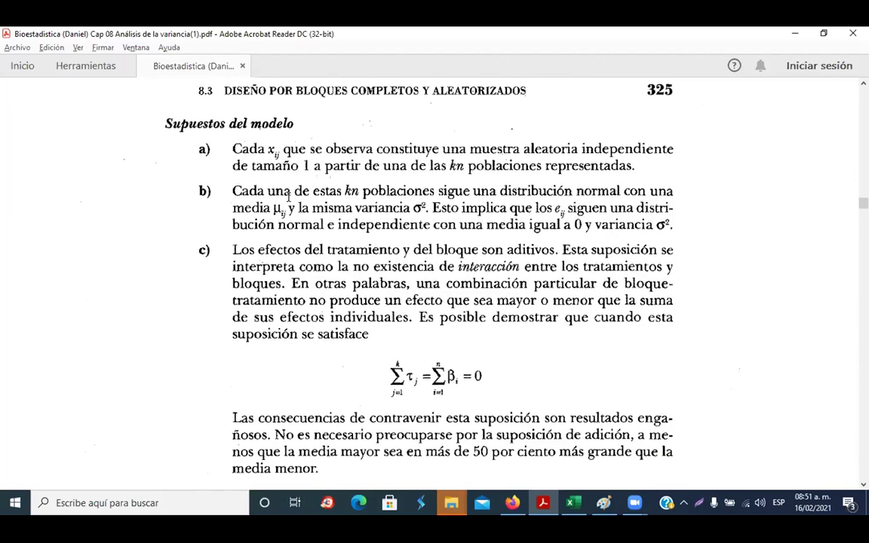
scroll(288, 196, down, 2)
scroll(288, 198, down, 3)
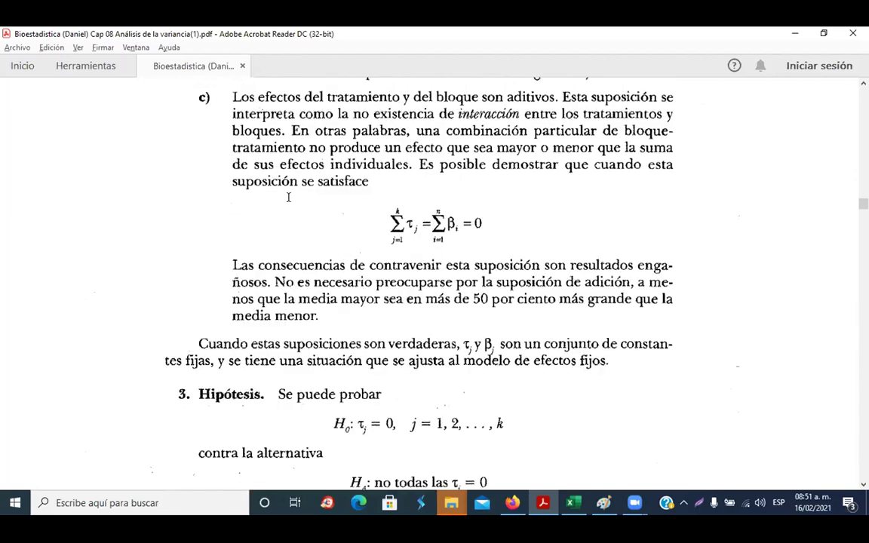
scroll(288, 197, down, 2)
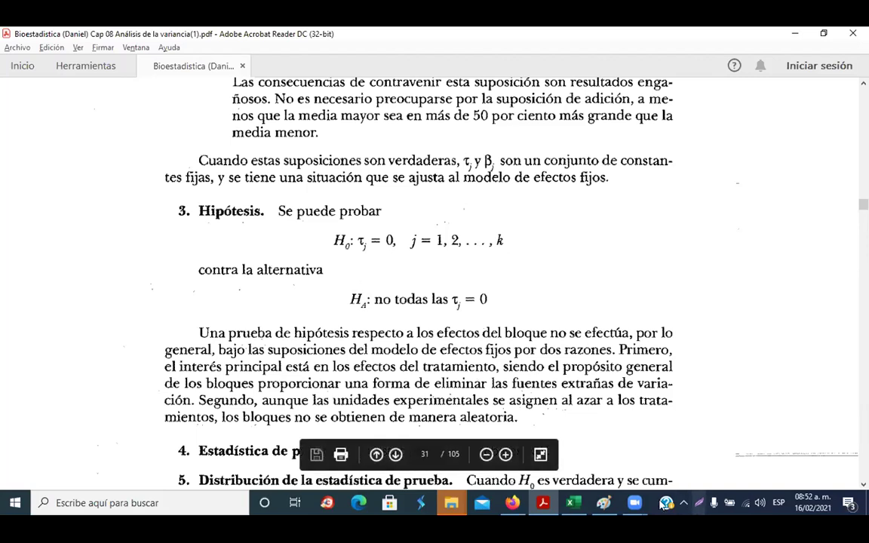
- Switch to Paint and review the B1, B2 and B3 block layout sketch alongside the PDF's Hipótesis section
click(607, 506)
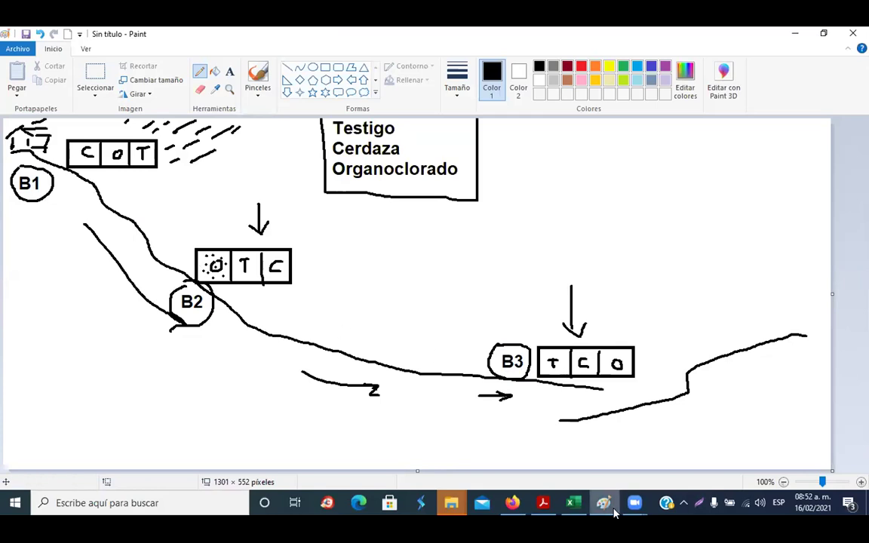
click(574, 503)
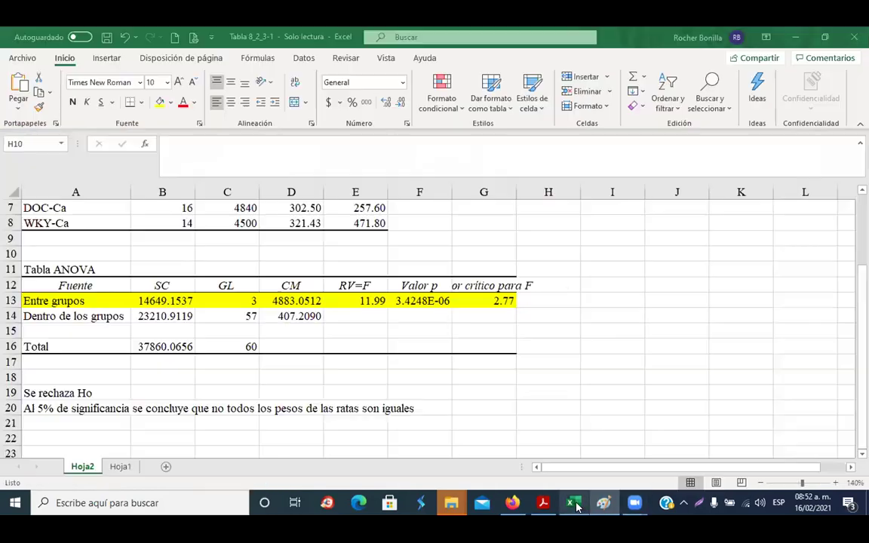
click(604, 504)
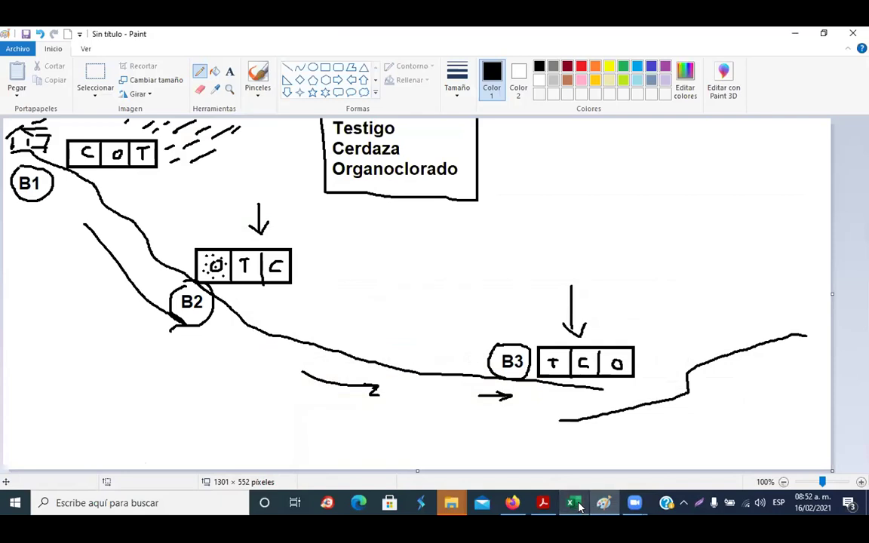
click(540, 504)
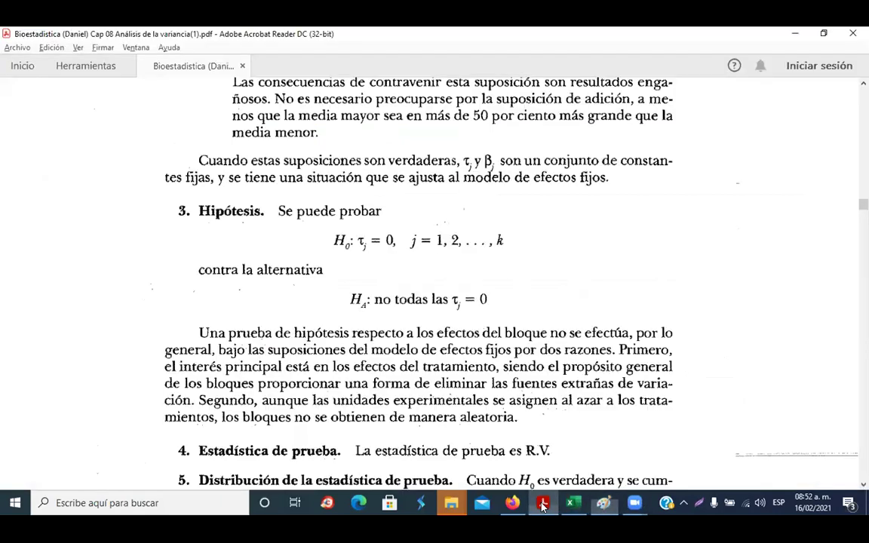
mouse_move(526, 504)
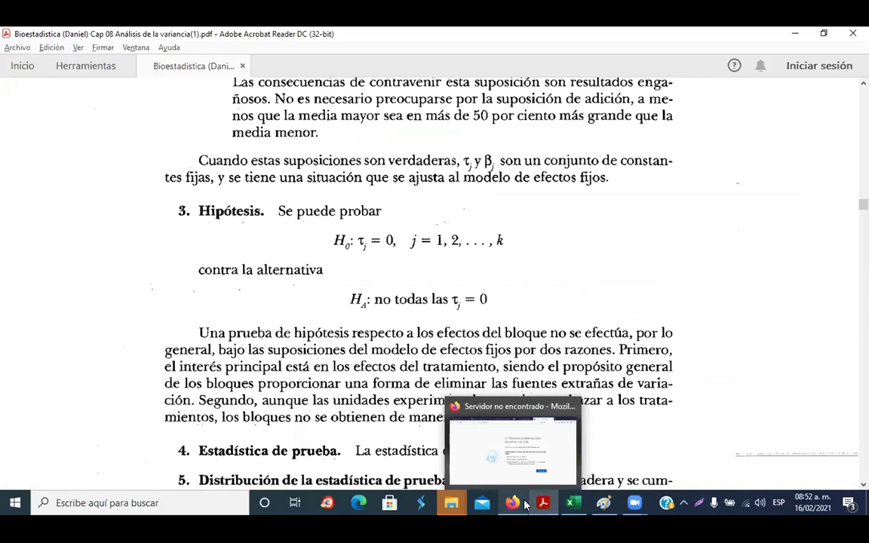
click(605, 509)
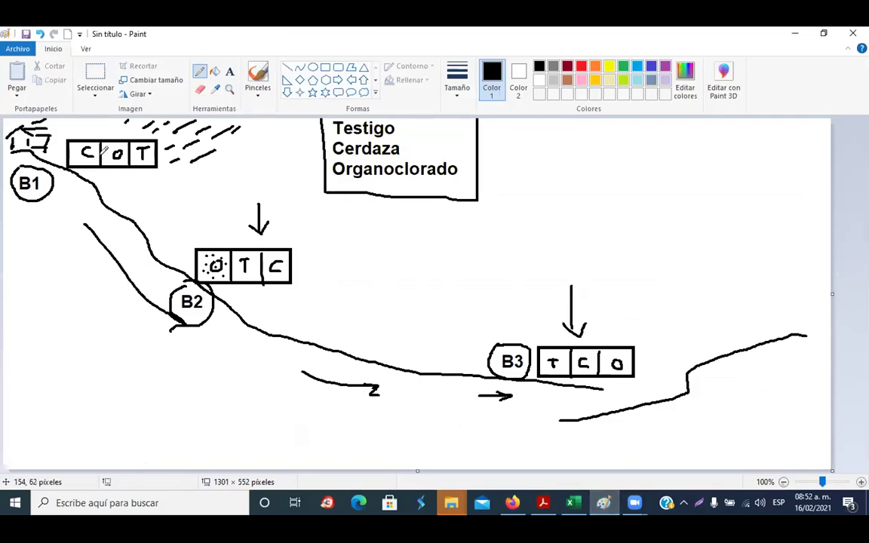
- Switch back to the PDF and read steps 4 to 7, including sum-of-squares formulas 8.3.2 to 8.3.6 and the degrees of freedom
click(543, 510)
scroll(453, 287, down, 3)
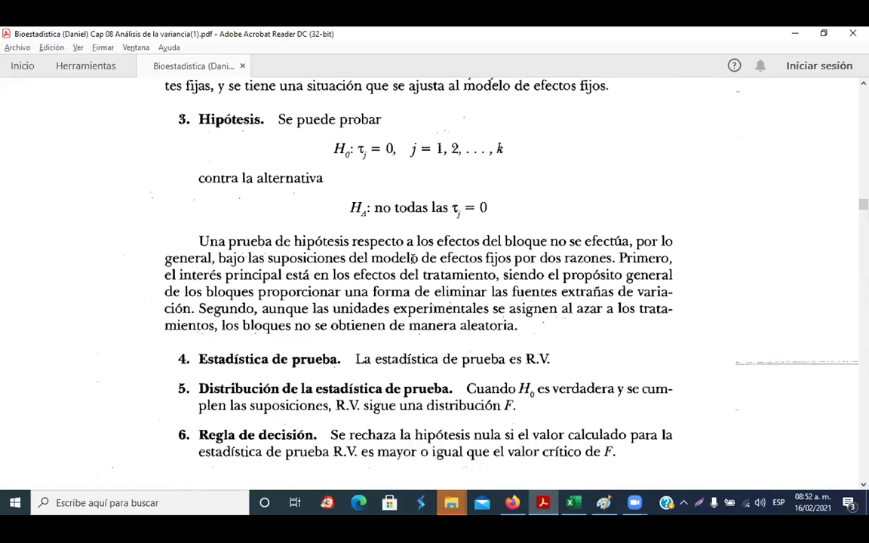
scroll(413, 259, down, 3)
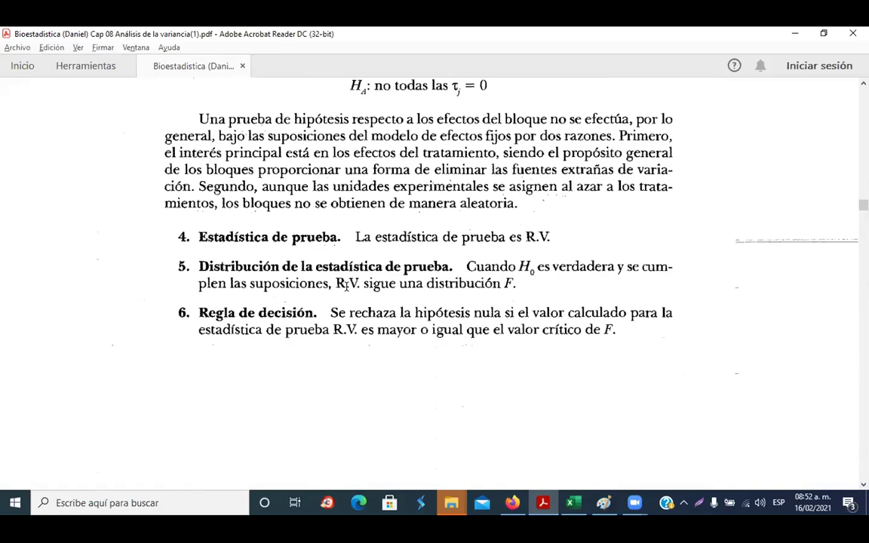
scroll(346, 283, down, 10)
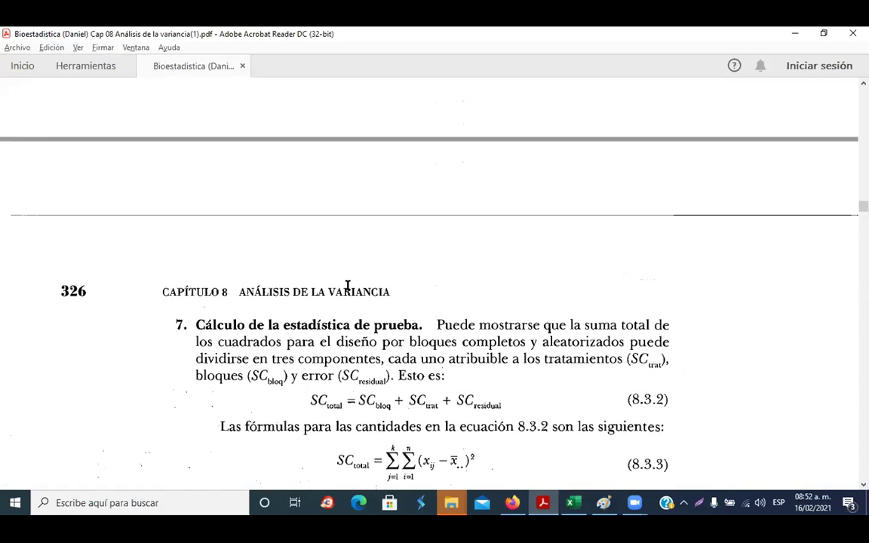
scroll(346, 283, down, 3)
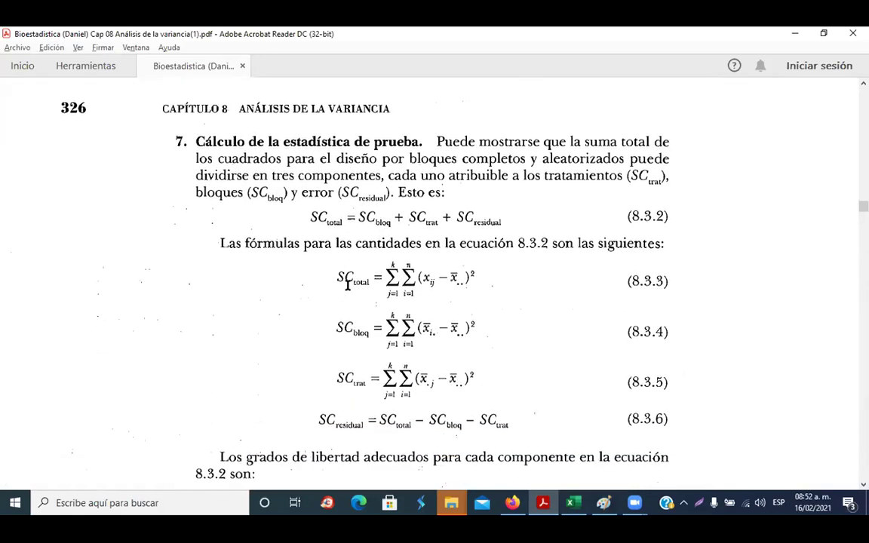
scroll(348, 285, up, 2)
scroll(328, 273, down, 4)
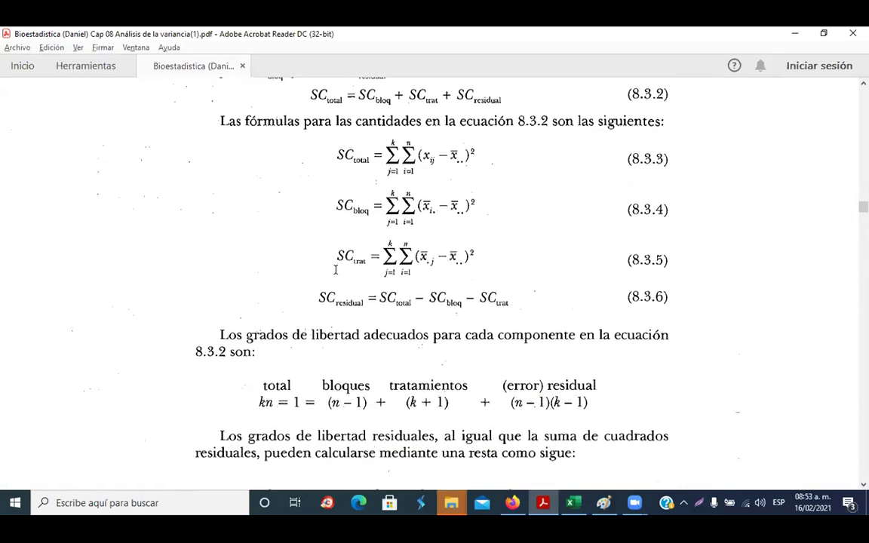
- Read the residual degrees of freedom and Tabla 8.3.2, highlighting its source rows and the CM trat / CM residual ratio under R.V
scroll(336, 269, down, 3)
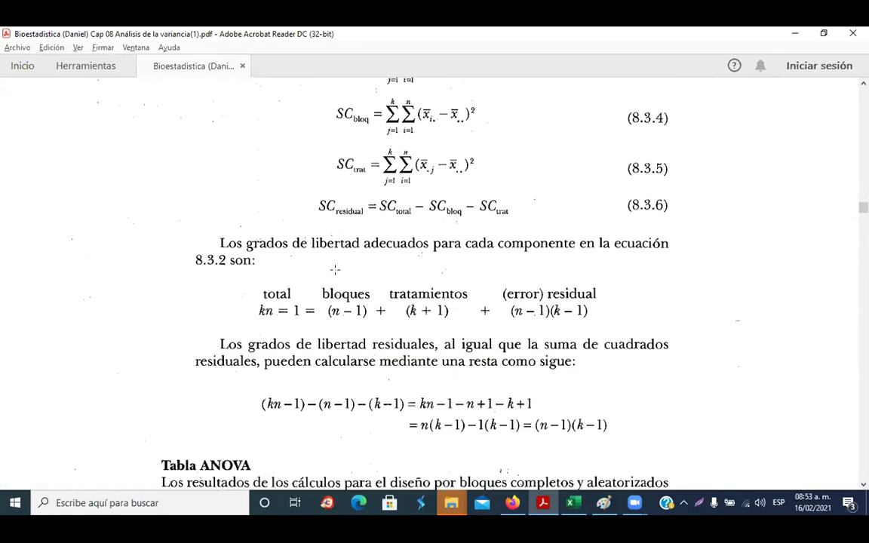
scroll(335, 269, down, 12)
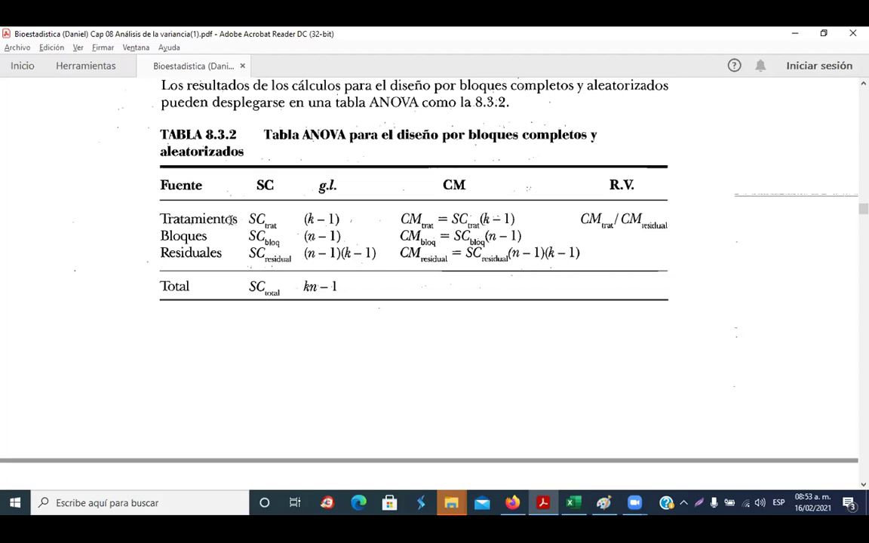
drag(158, 218, 551, 197)
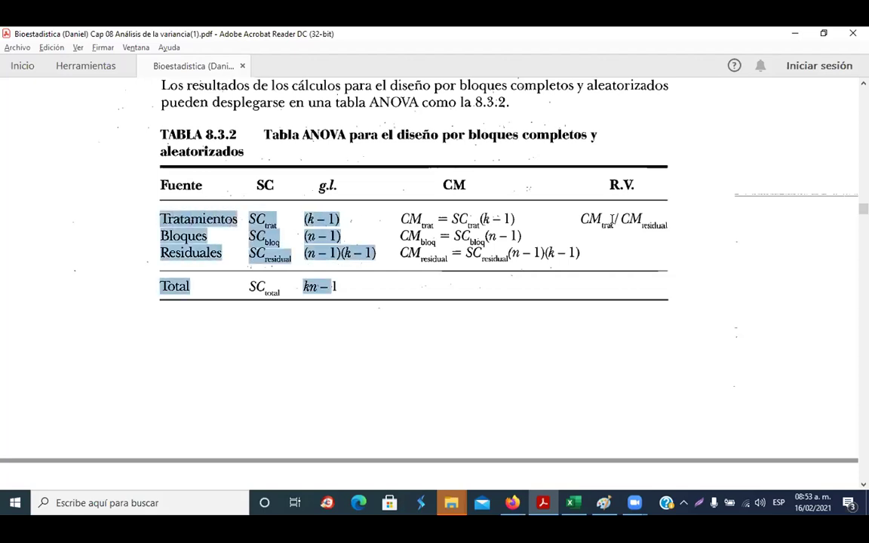
click(608, 232)
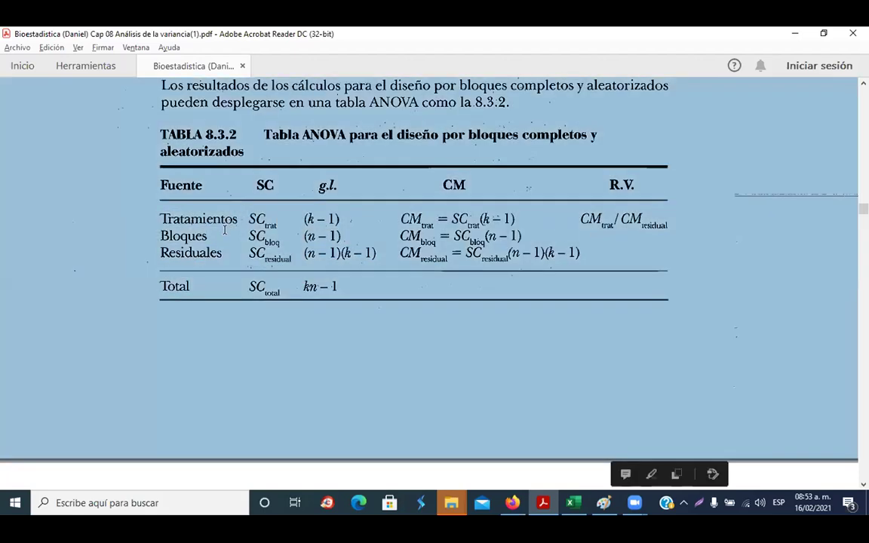
drag(159, 236, 309, 237)
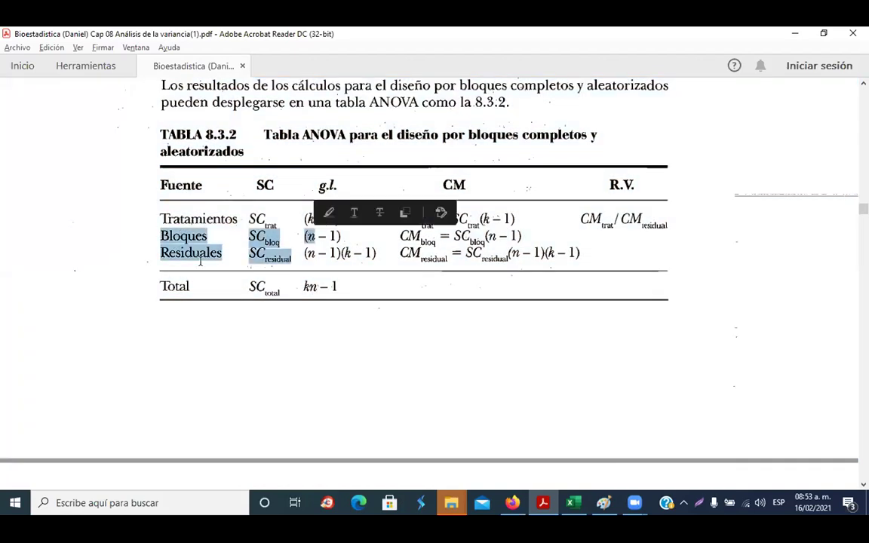
click(179, 235)
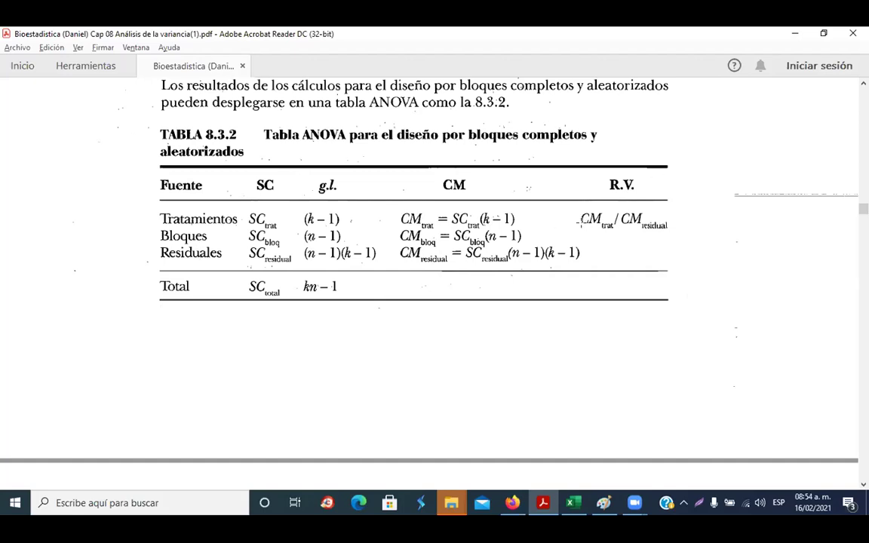
drag(581, 224, 683, 246)
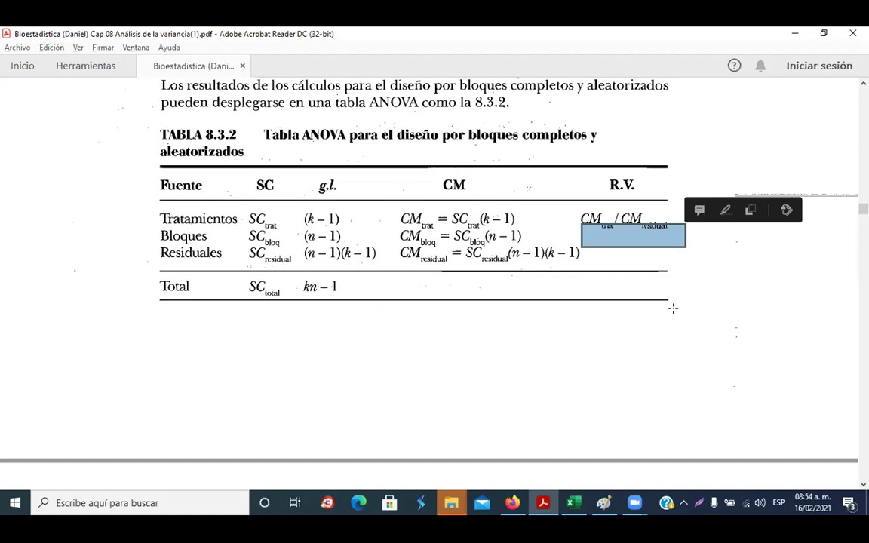
drag(569, 201, 691, 232)
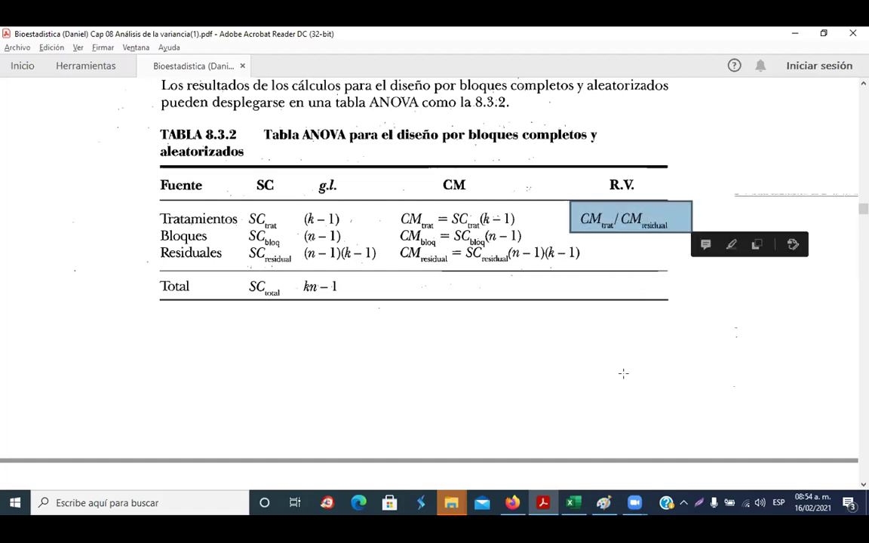
- Switch to Paint, tick off Testigo, Cerdaza and Organoclorado with short slanted strokes and draw a T beside the treatment list
click(603, 502)
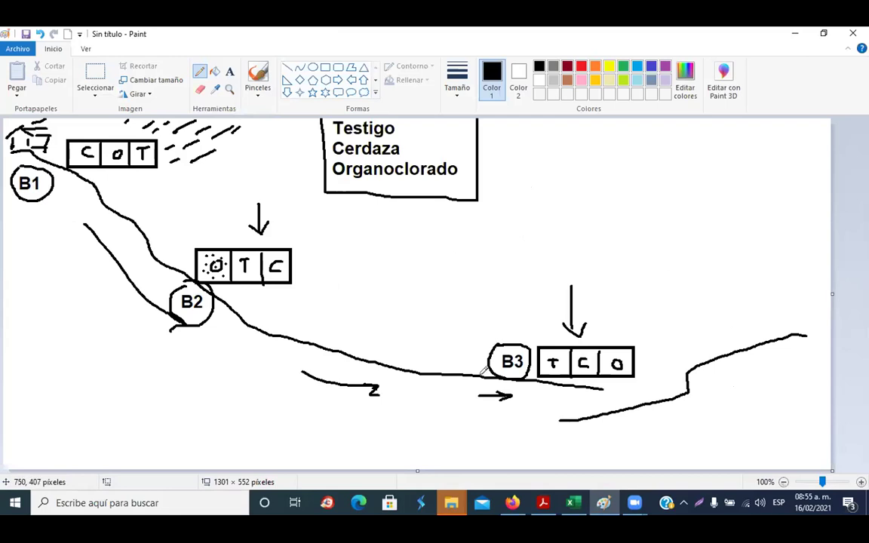
mouse_move(414, 123)
mouse_down()
mouse_move(408, 130)
mouse_move(417, 125)
mouse_move(424, 140)
mouse_up()
drag(463, 176, 480, 165)
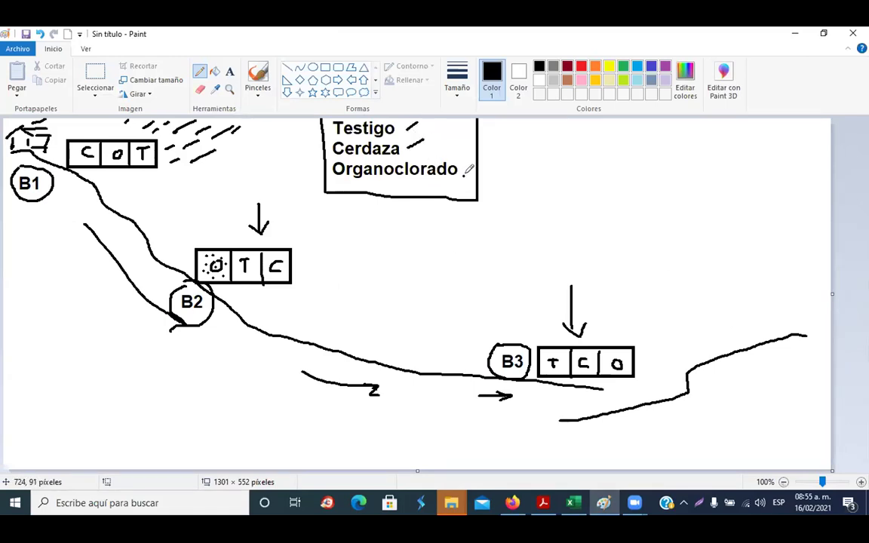
mouse_move(299, 143)
mouse_down()
mouse_move(300, 158)
mouse_move(309, 139)
mouse_up()
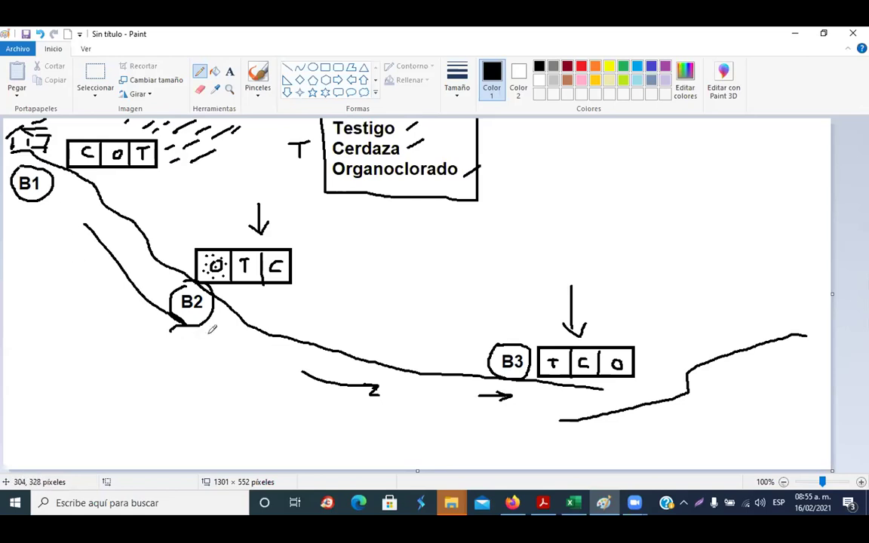
- Switch back to the PDF and read steps 8 to 10 and Ejemplo 8.3.1 through to Tabla 8.3.3
click(794, 33)
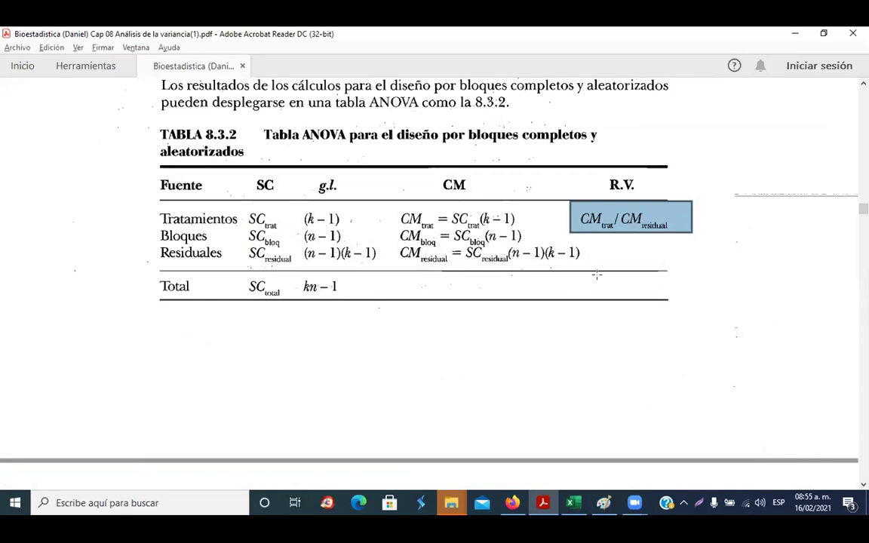
scroll(383, 324, down, 3)
scroll(383, 323, down, 8)
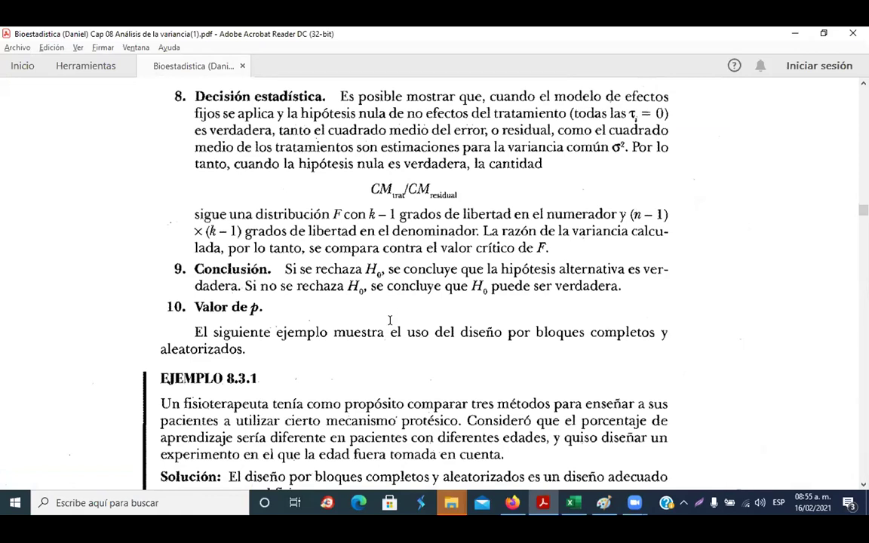
scroll(389, 320, down, 8)
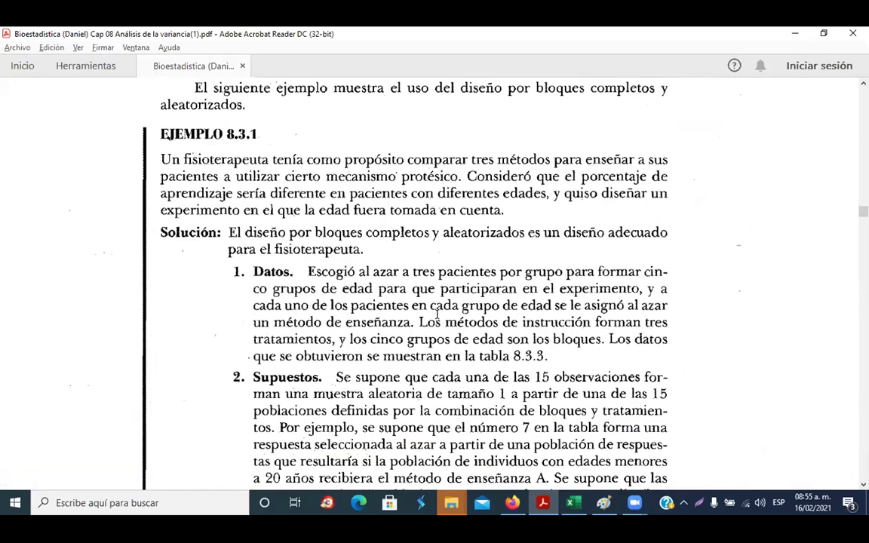
scroll(436, 313, down, 8)
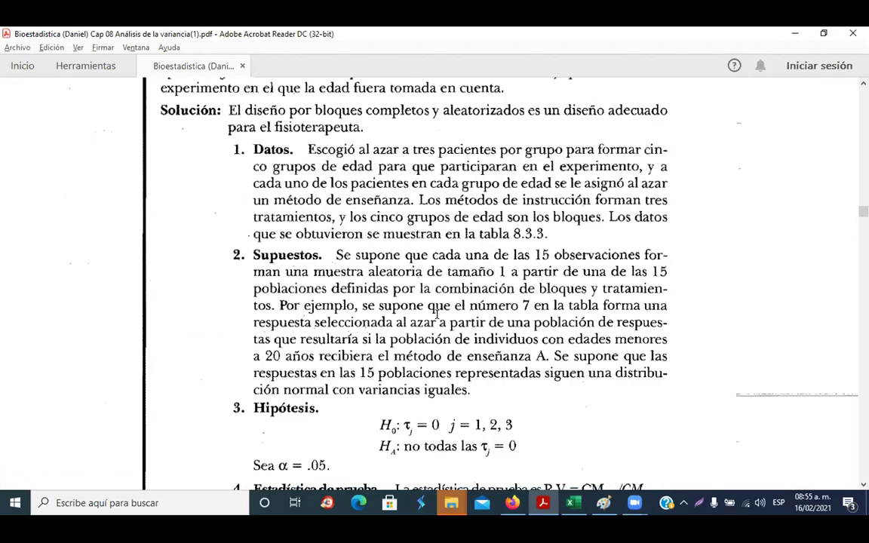
scroll(436, 314, down, 20)
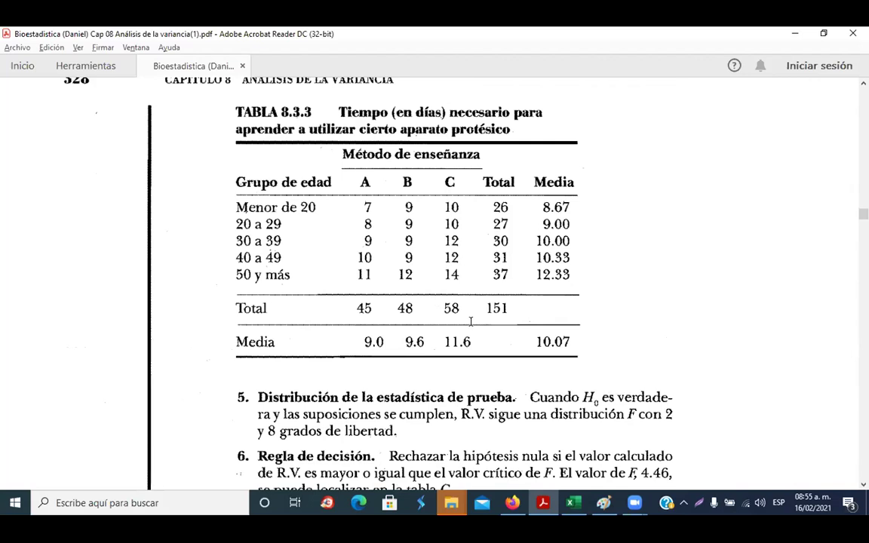
- Reread the Ejemplo 8.3.1 statement with its Datos and Supuestos steps and compare them with Tabla 8.3.3 on page 328
scroll(463, 233, up, 20)
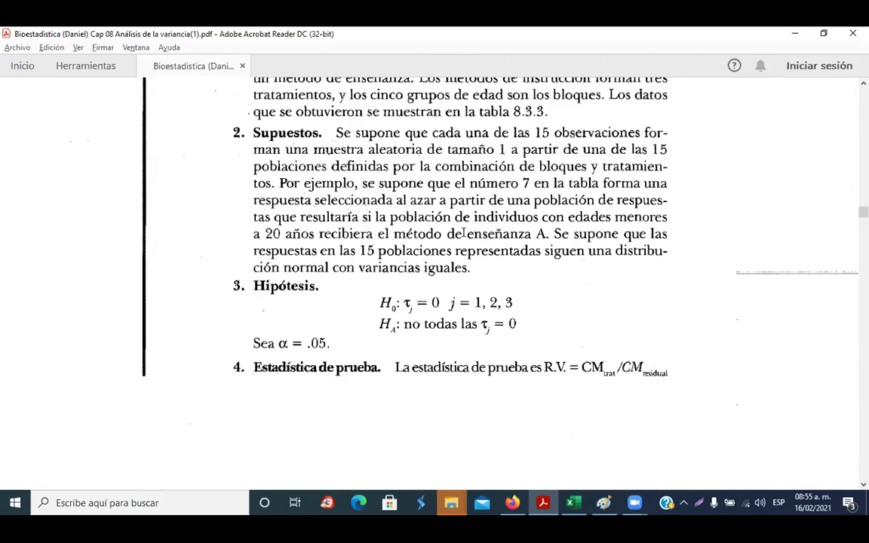
scroll(463, 232, up, 5)
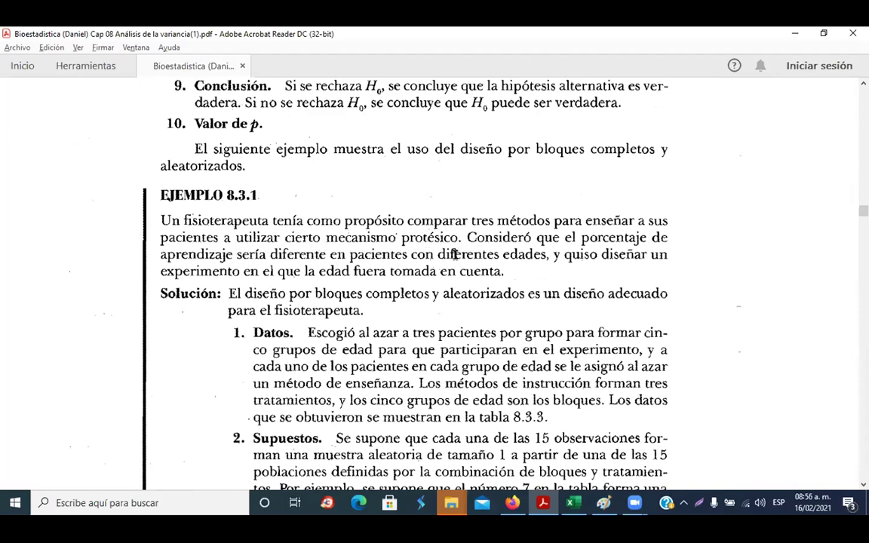
scroll(475, 341, down, 15)
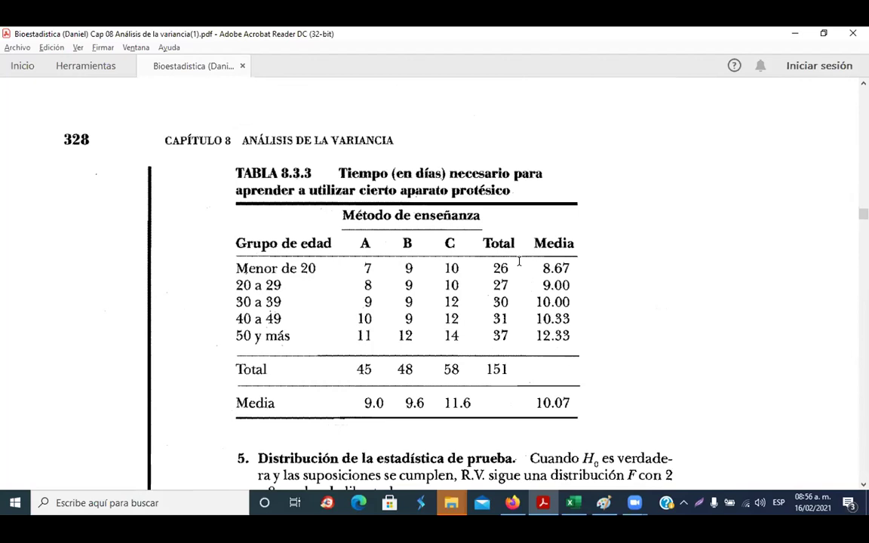
scroll(526, 270, up, 5)
scroll(527, 269, up, 12)
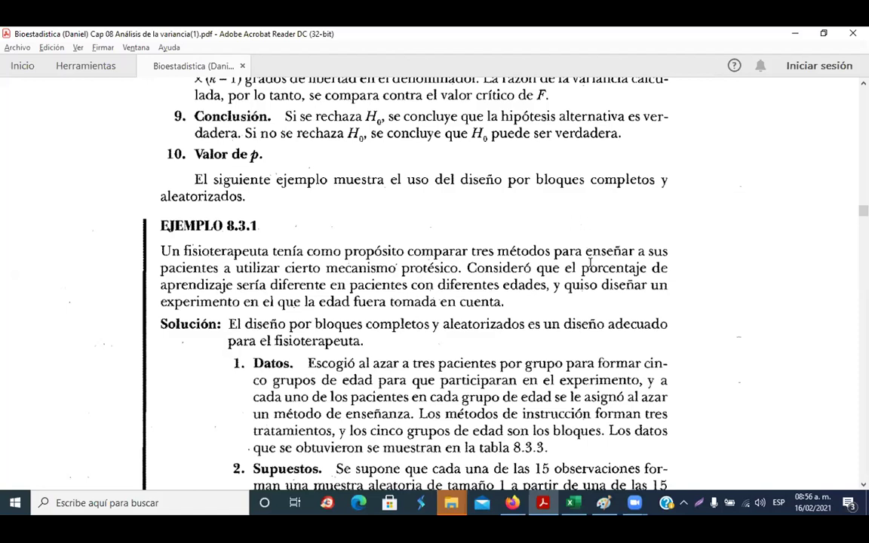
scroll(501, 309, down, 2)
scroll(554, 338, down, 1)
scroll(554, 339, down, 1)
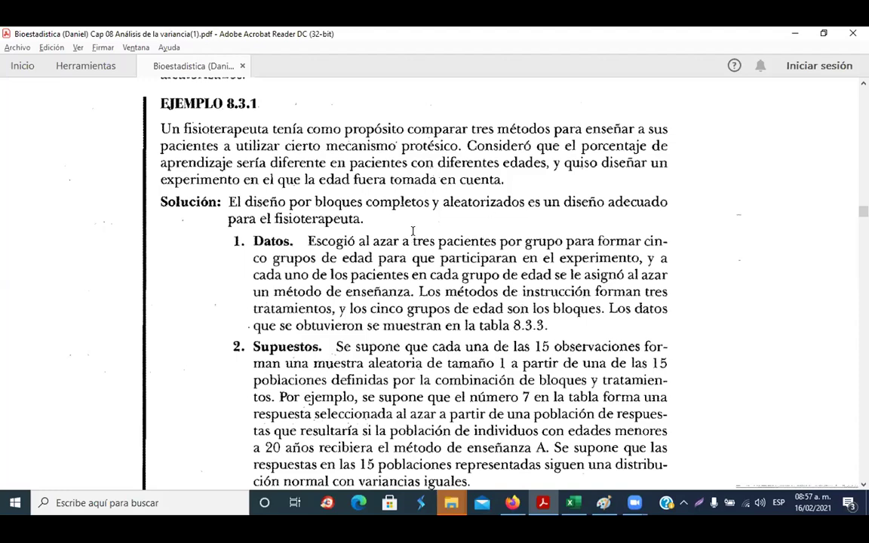
scroll(456, 260, down, 3)
scroll(455, 261, down, 12)
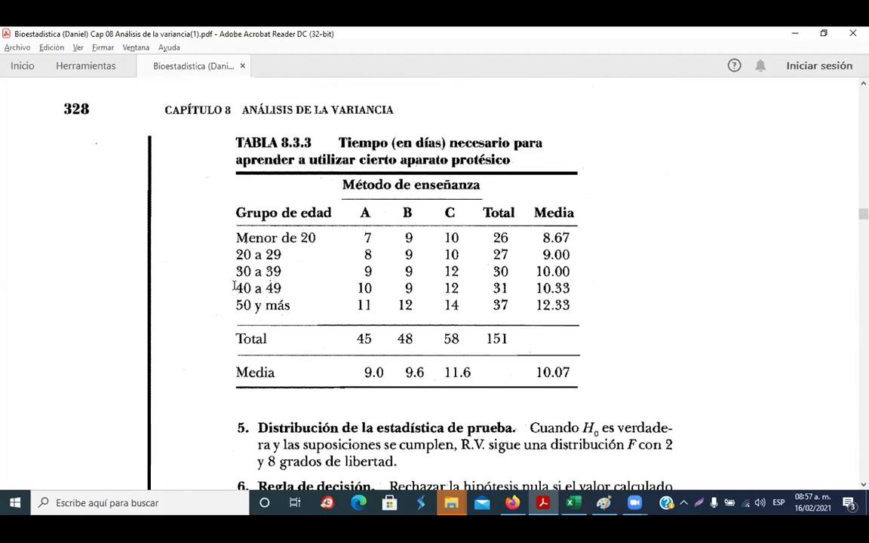
- Examine the age-group blocks in Tabla 8.3.3, highlighting the method A, B and C values for 50 y más and Menor de 20
drag(234, 286, 281, 286)
drag(223, 308, 288, 309)
click(251, 255)
drag(359, 305, 459, 306)
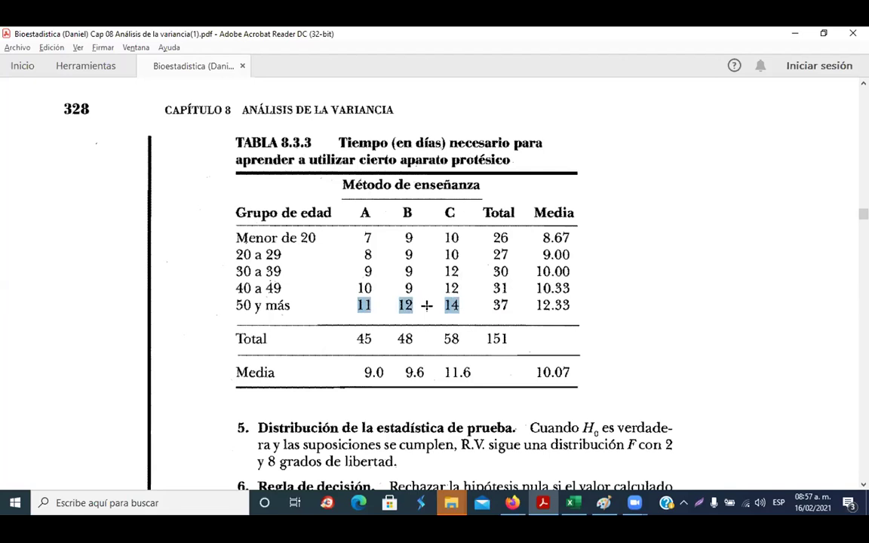
drag(362, 235, 445, 237)
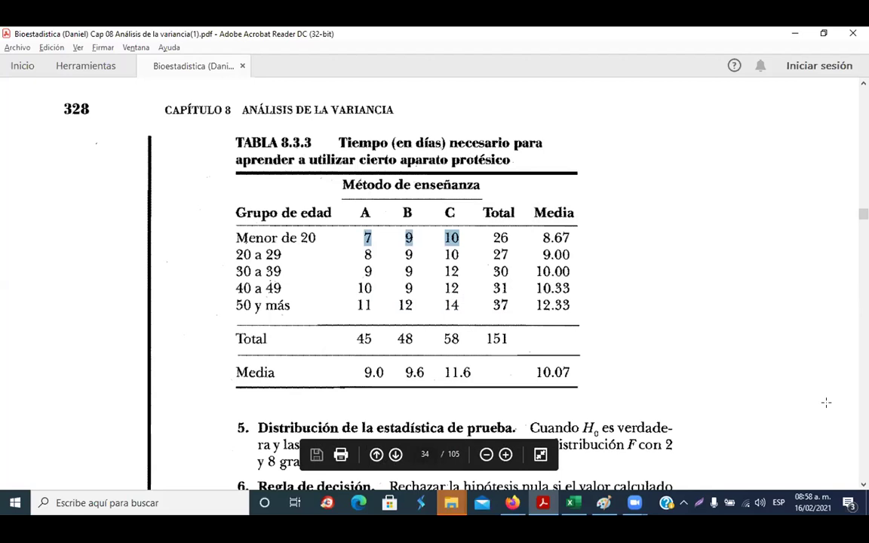
- Switch to Firefox, close the WhatsApp and wistar rat search pages, and show the course page with its Tema 9 resources
click(513, 503)
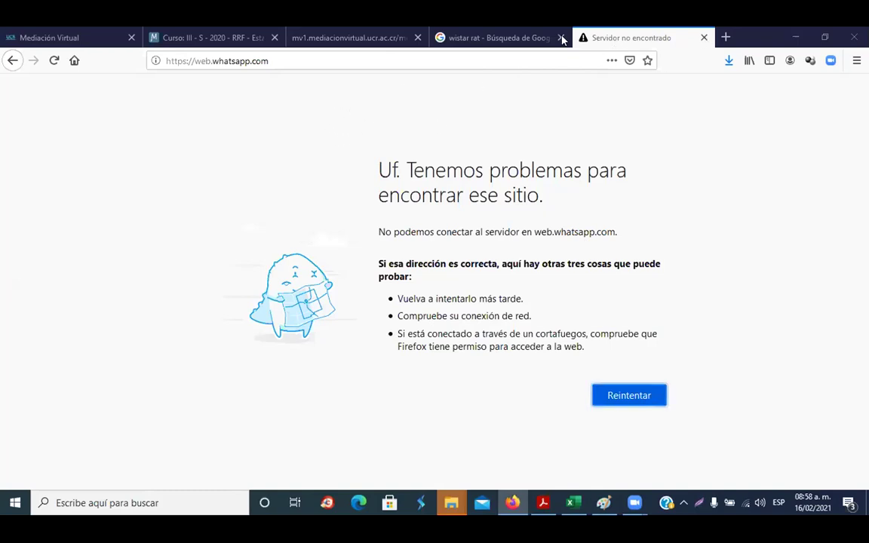
key(ctrl+w)
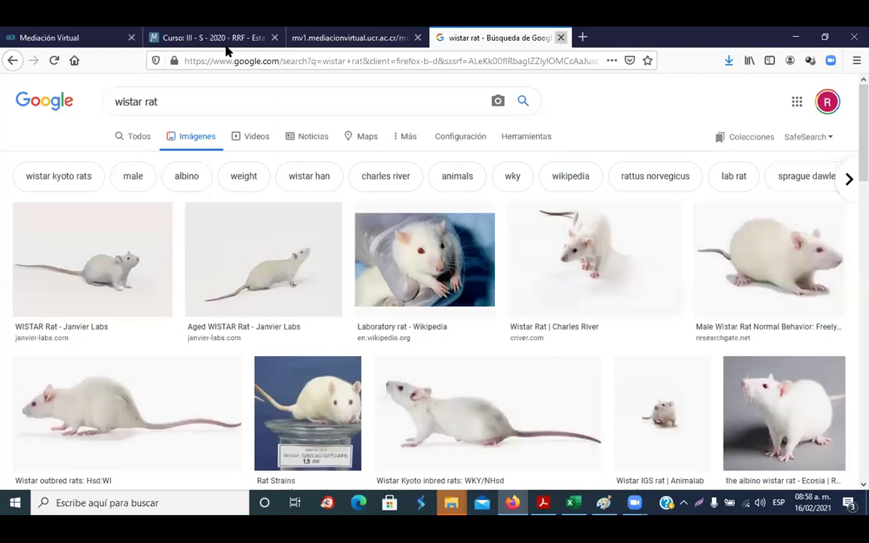
key(ctrl+w)
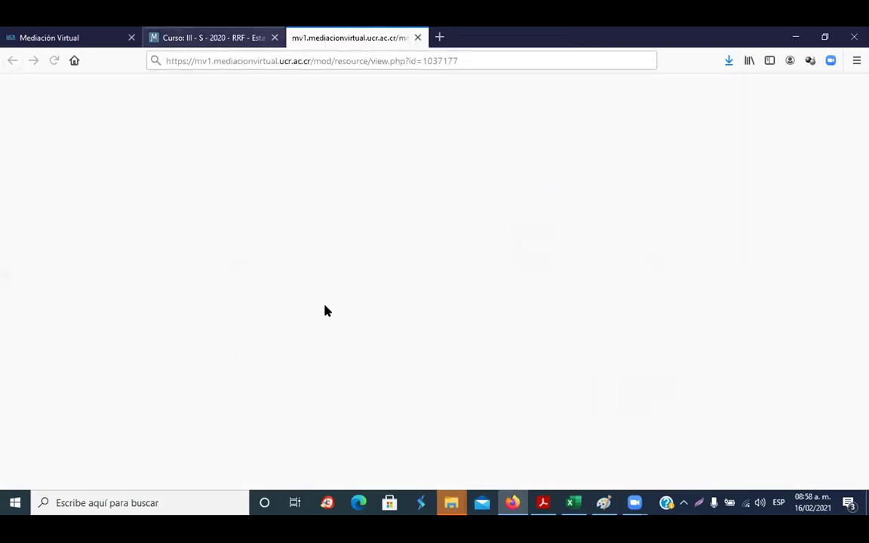
key(ctrl+shift+Tab)
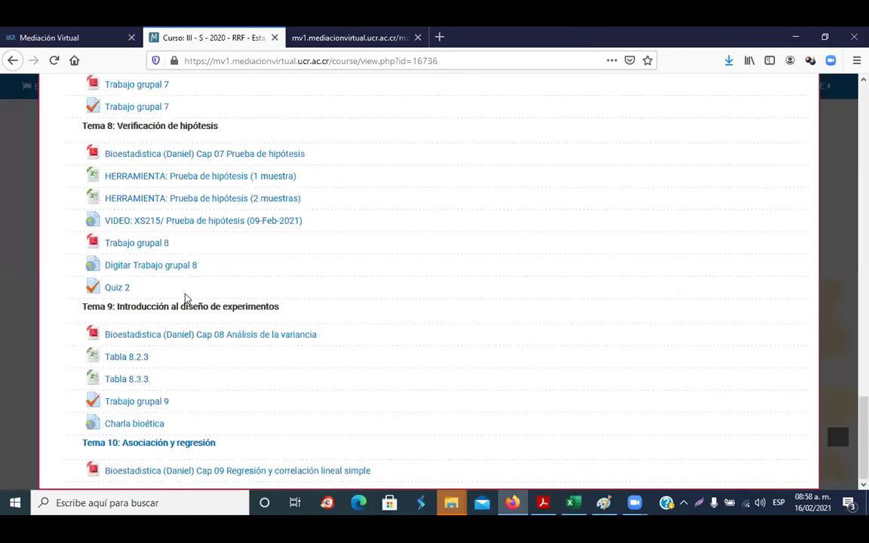
- Check the table number in the PDF, and open the Tabla 8.3.3 file from the course's Tema 9 in Excel
click(145, 357)
key(alt+Tab)
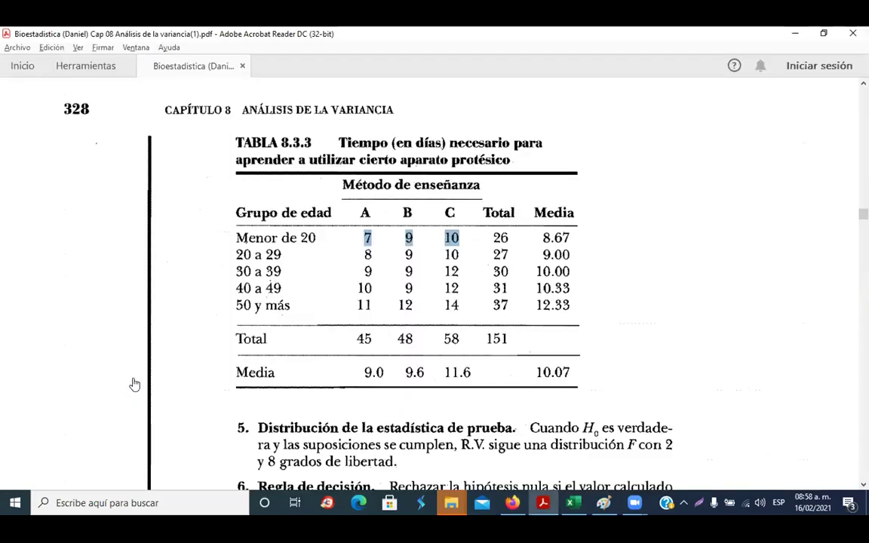
key(alt+Tab)
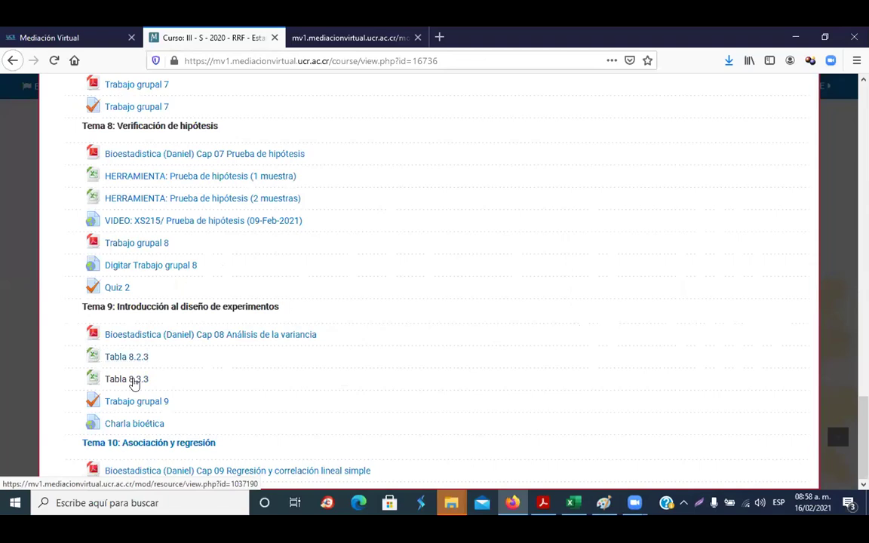
click(134, 383)
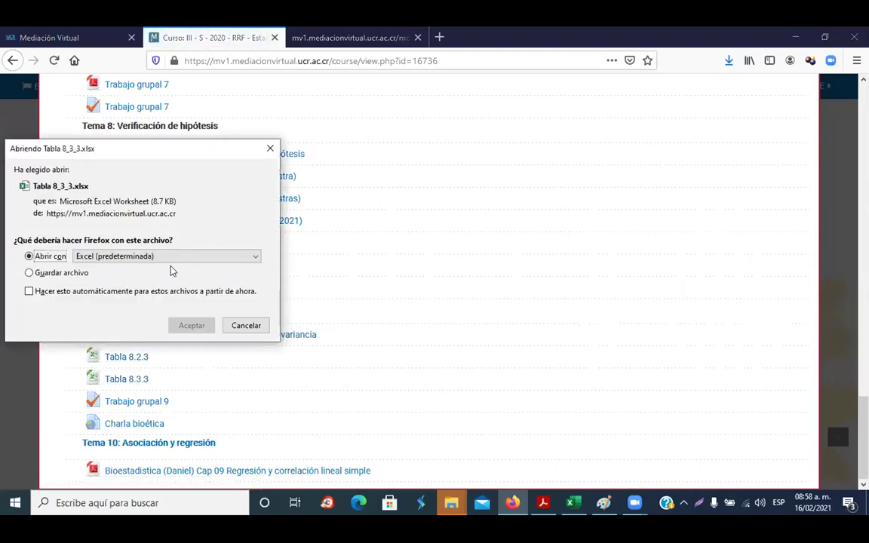
click(195, 326)
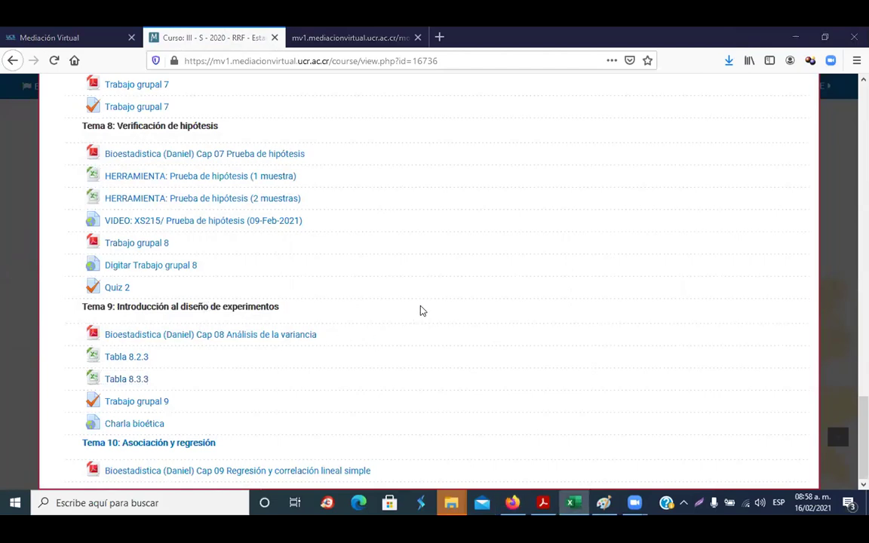
click(576, 502)
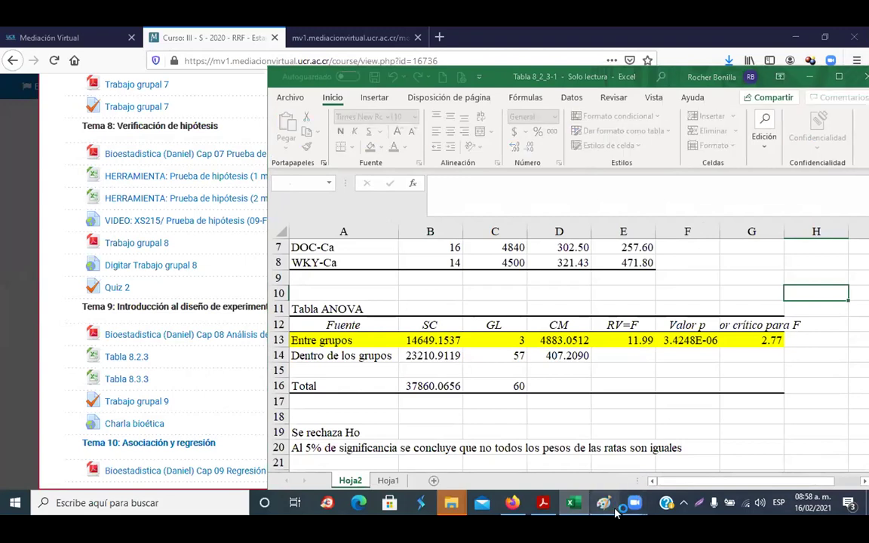
mouse_move(634, 480)
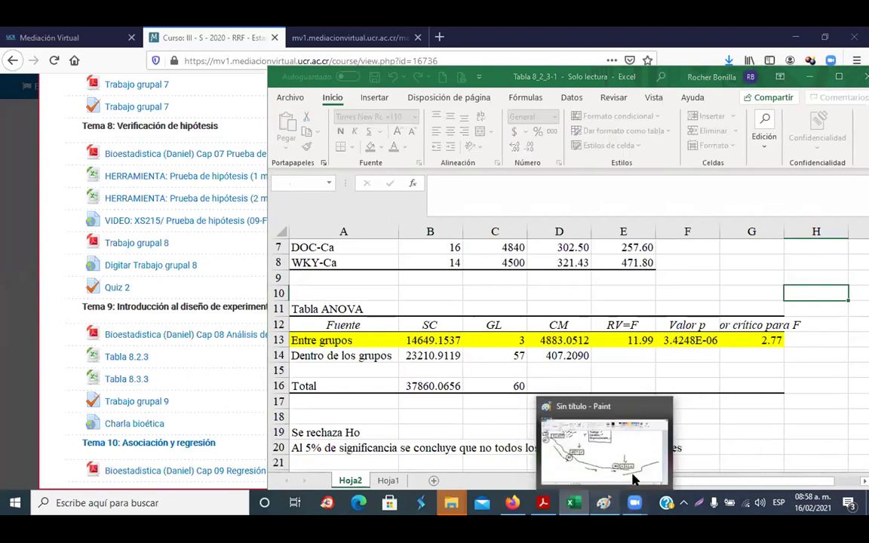
mouse_move(579, 510)
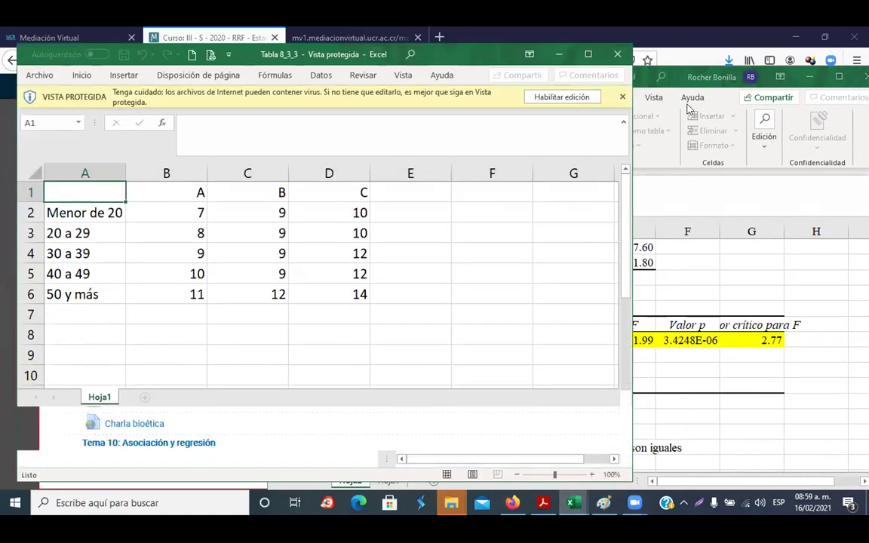
- Bring the Tabla 8_3_3 workbook forward and enable editing to leave its protected view
click(283, 215)
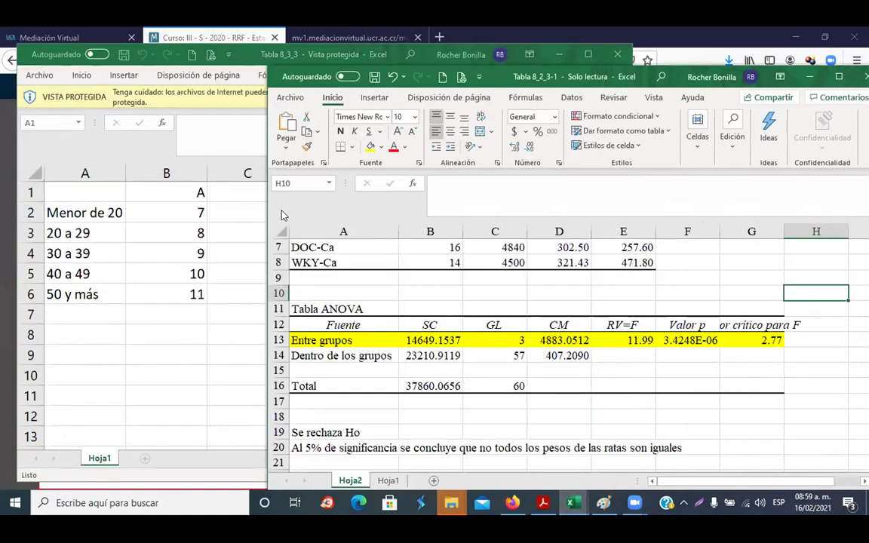
click(211, 195)
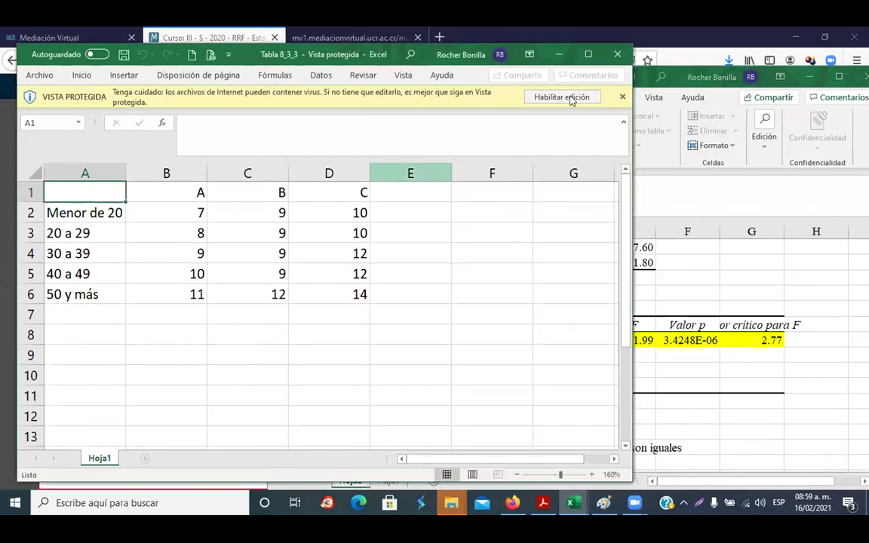
click(571, 98)
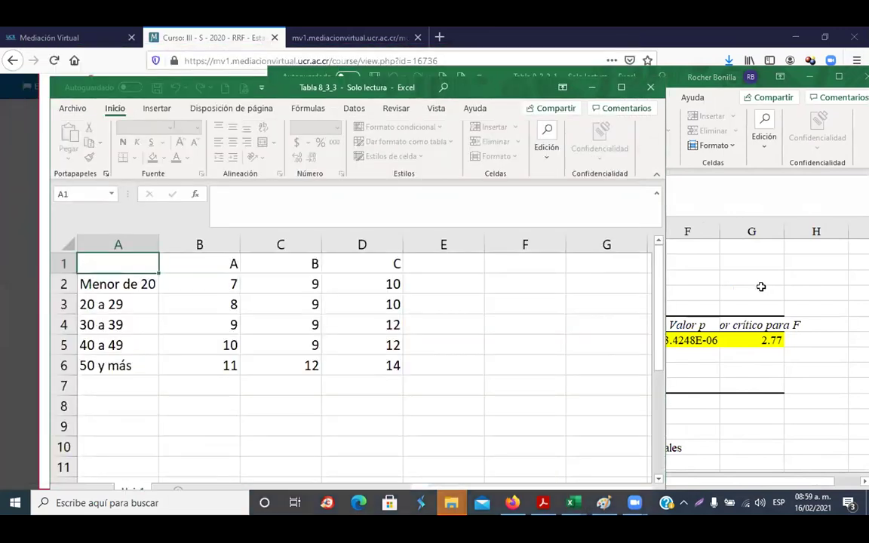
- Review the hypotheses on Hoja1 of the Tabla 8_2_3-1 workbook, and maximize the Tabla 8_3_3 workbook with cell F1 selected
click(765, 291)
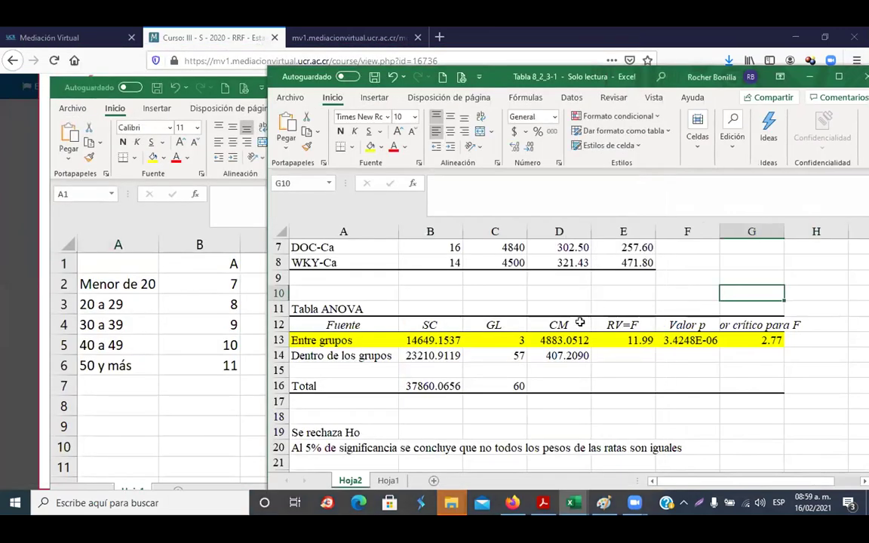
scroll(624, 306, up, 2)
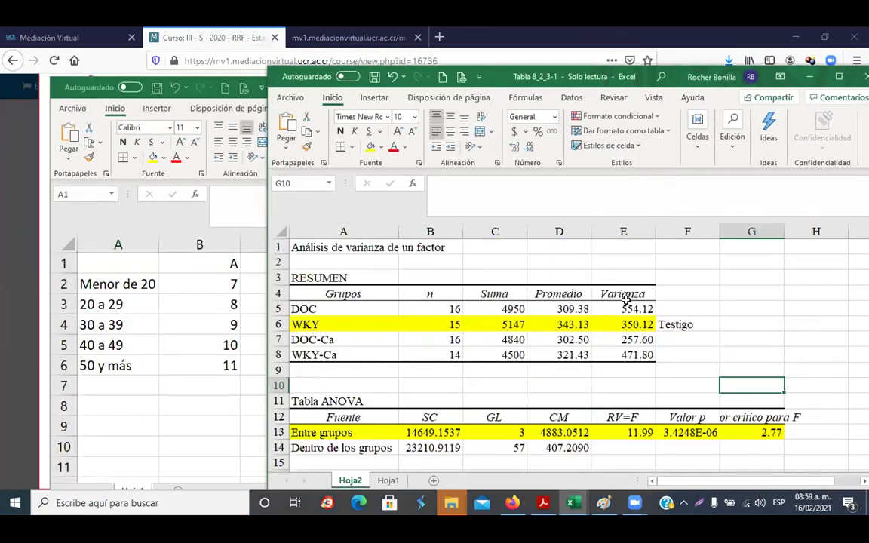
click(388, 481)
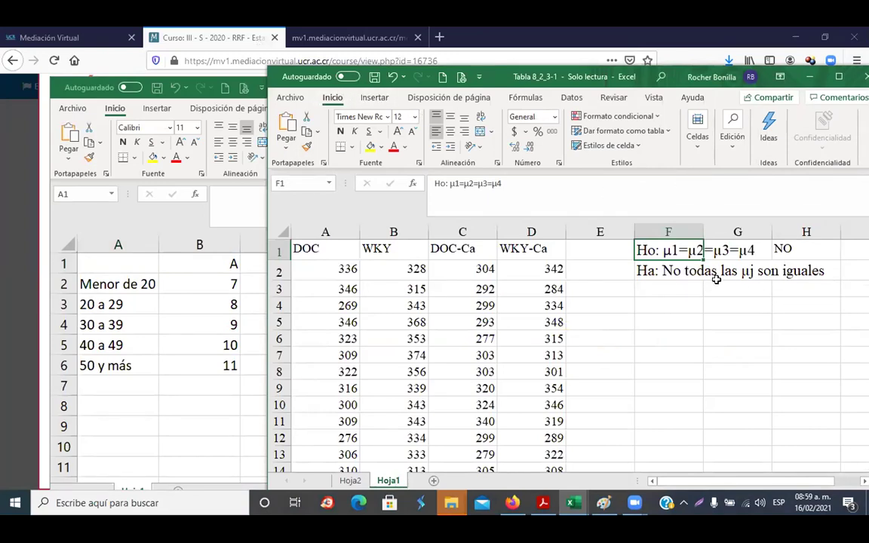
click(198, 264)
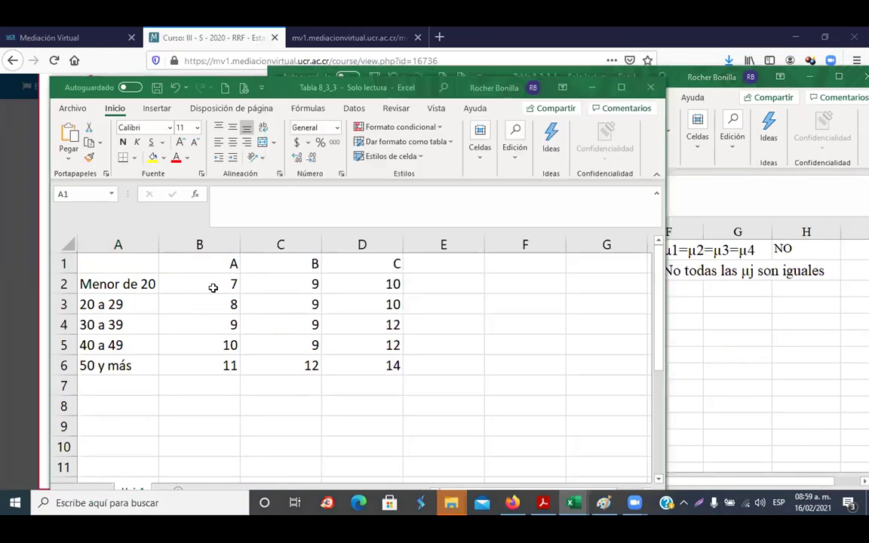
click(504, 262)
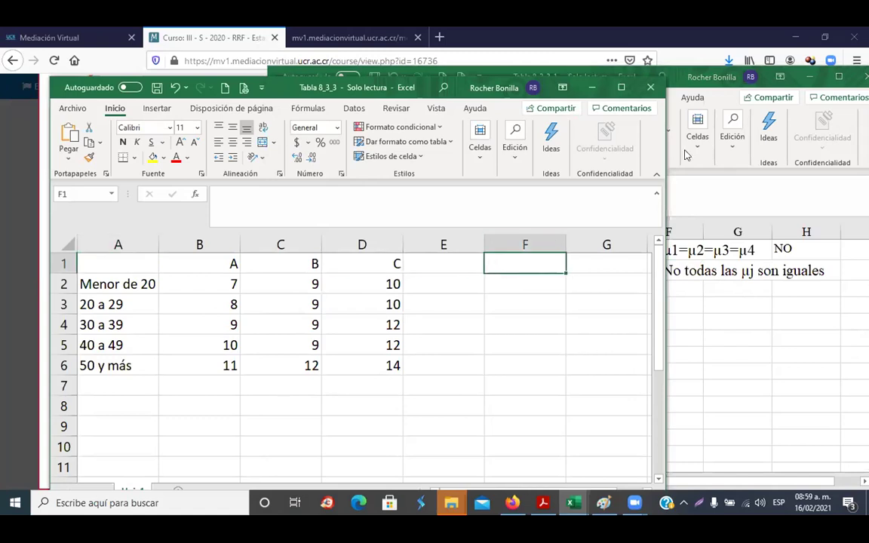
click(621, 87)
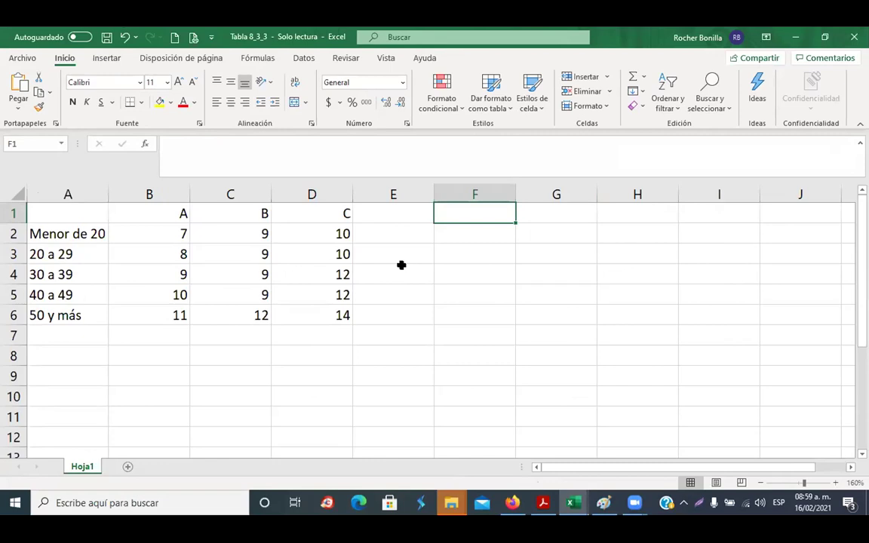
- Check Tabla 8.3.3 in the textbook PDF, and enter "Ho:" in cell F1 of the Excel workbook
mouse_move(543, 502)
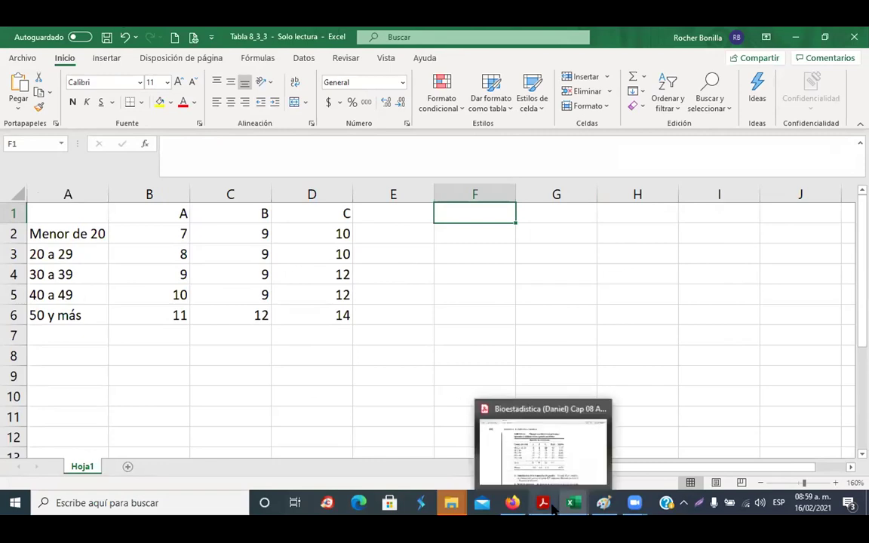
click(561, 462)
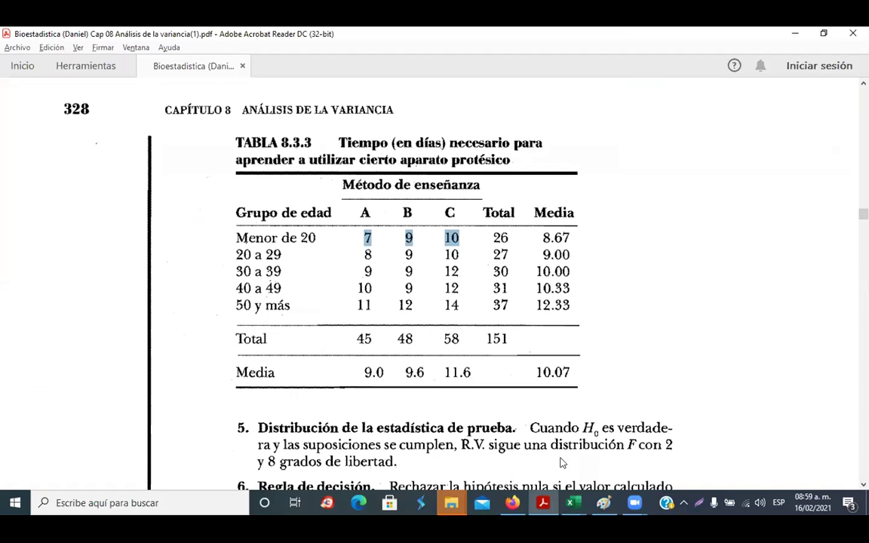
key(alt+Tab)
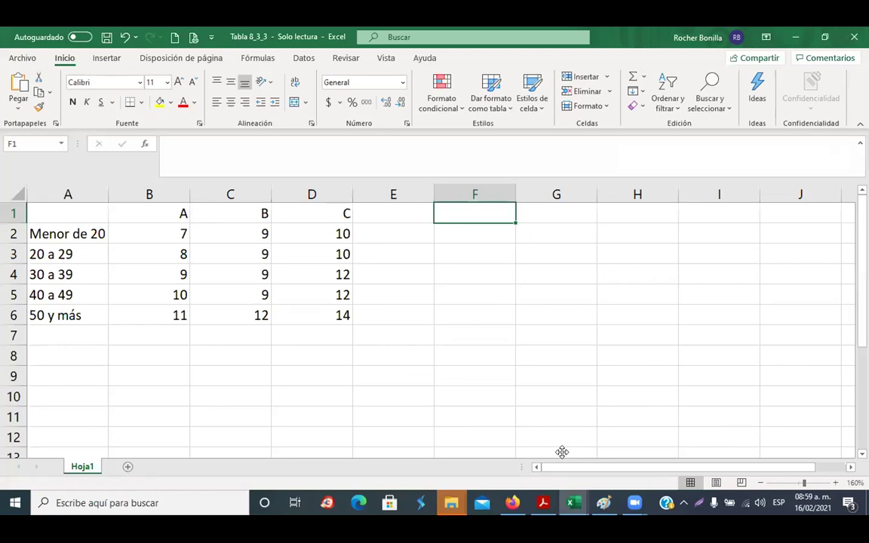
text(Ho:)
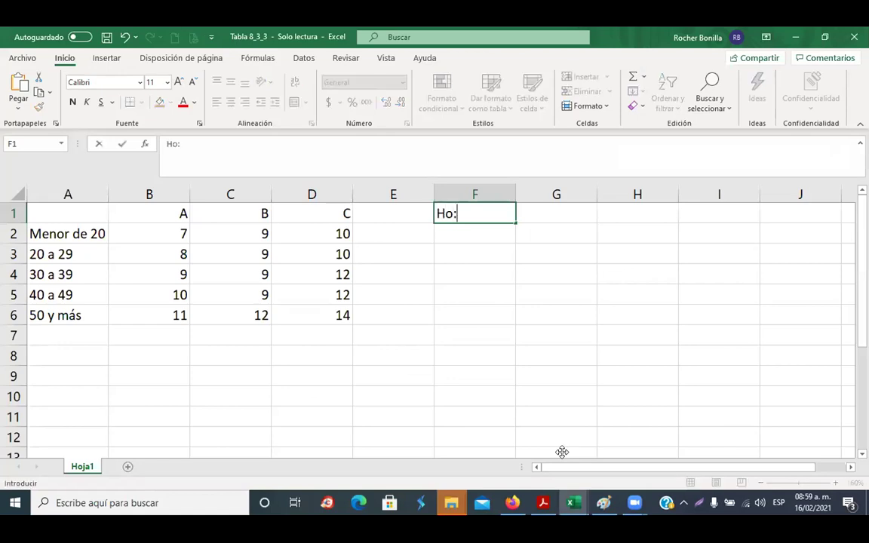
key(Return)
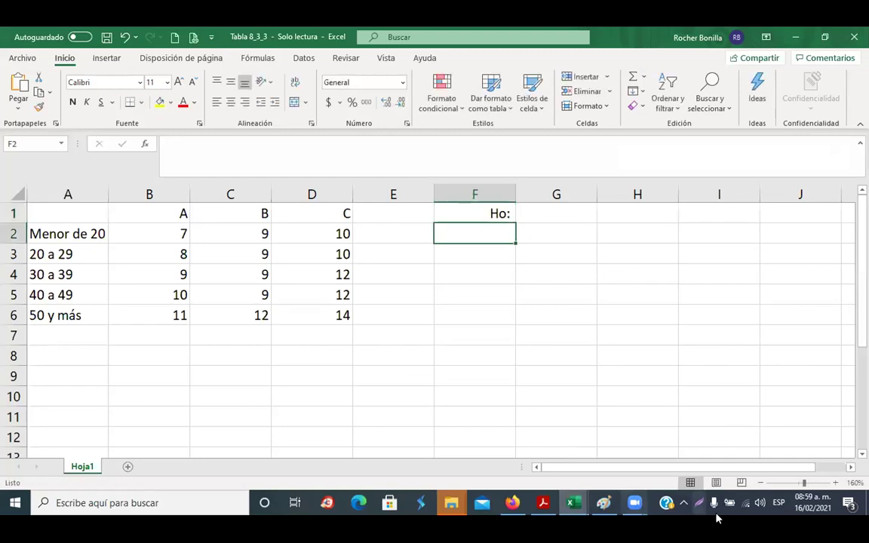
- Copy the null hypothesis from cell F1 of the Tabla 8_2_3-1 workbook into cell F1 of Tabla 8_3_3
mouse_move(575, 506)
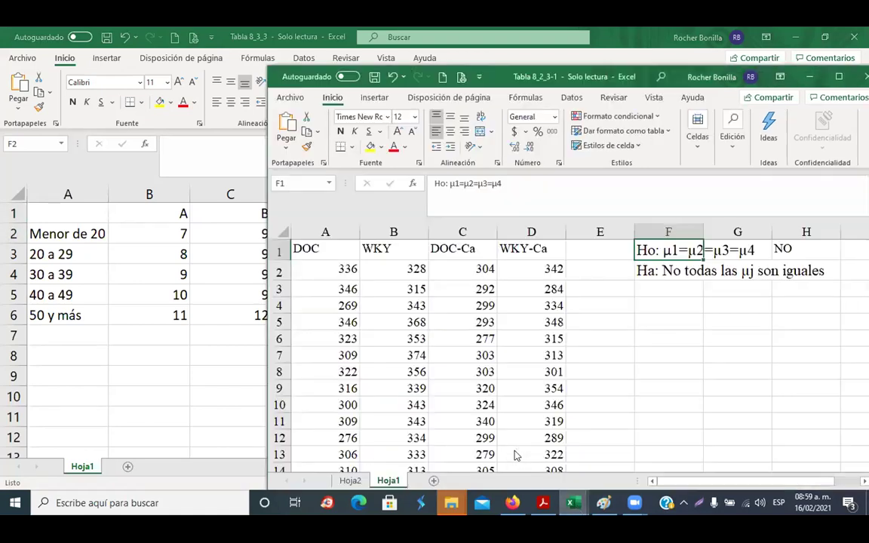
click(463, 405)
right_click(655, 250)
click(719, 139)
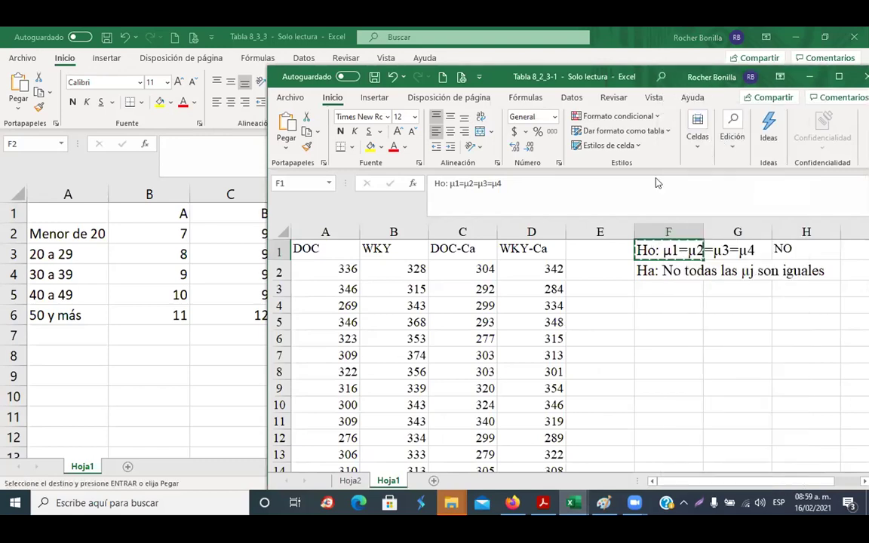
click(230, 269)
click(475, 213)
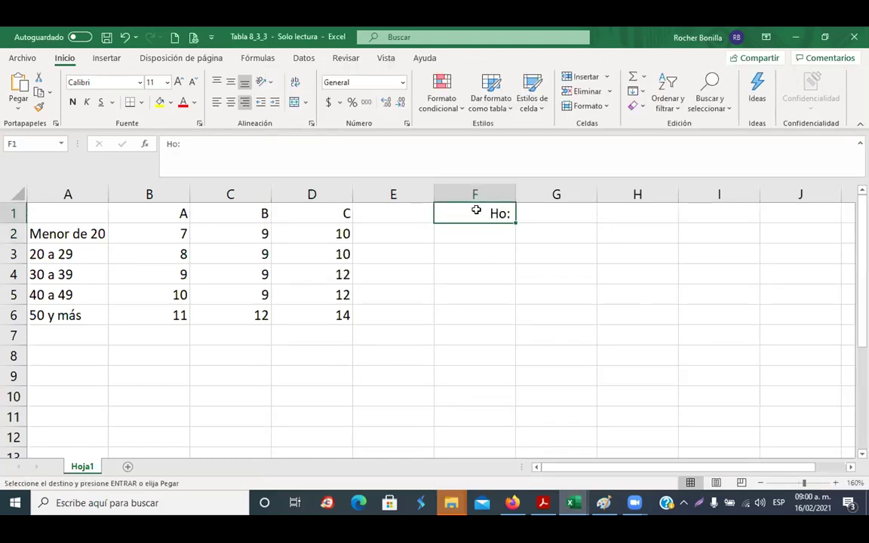
click(19, 84)
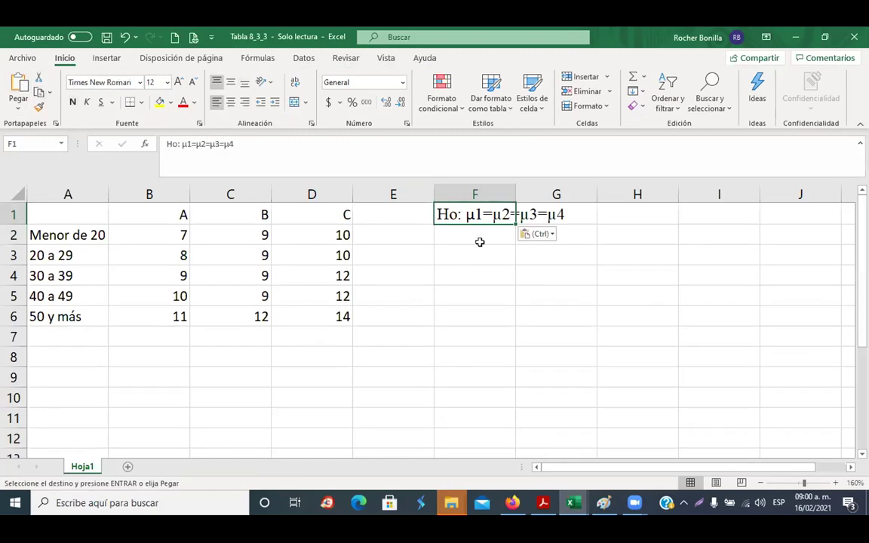
- Edit the null hypothesis in cell F1 to read "Ho: µA=µB=µC" for the three teaching methods
click(284, 142)
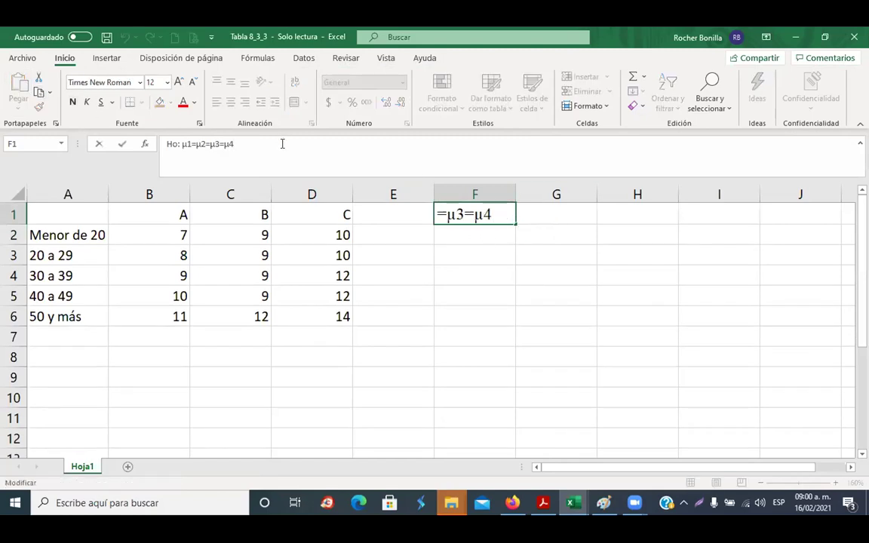
key(BackSpace)
key(BackSpace)
key(BackSpace)
key(Home)
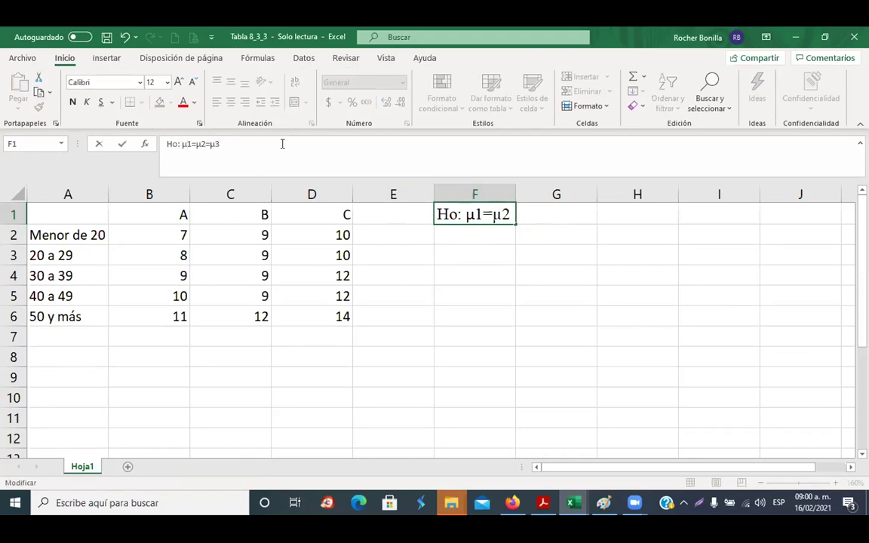
text(A)
key(Delete)
key(Right)
key(Right)
key(Right)
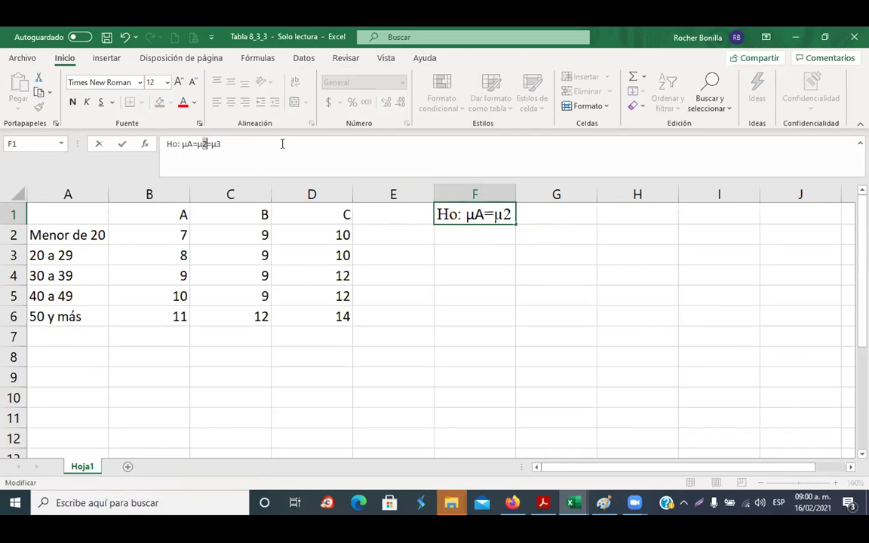
key(BackSpace)
text(B)
key(Right)
key(Right)
key(shift+Right)
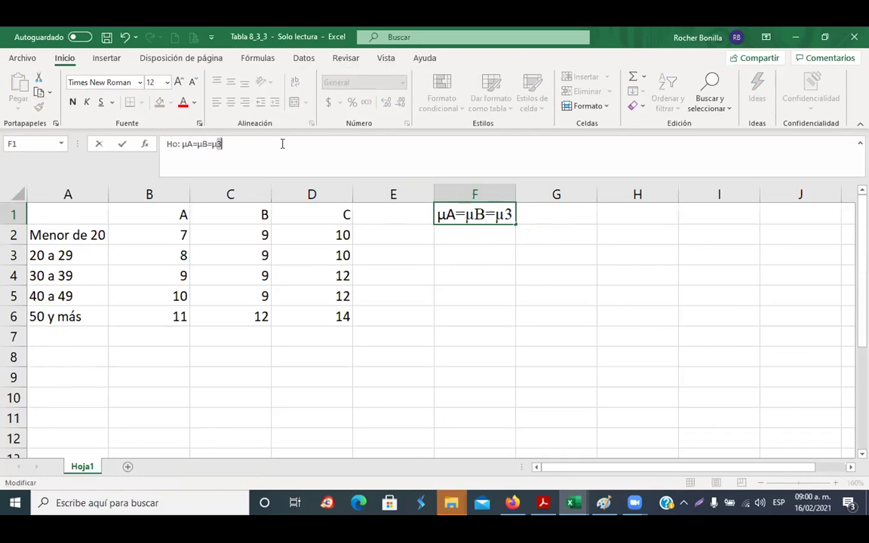
text(C)
key(Return)
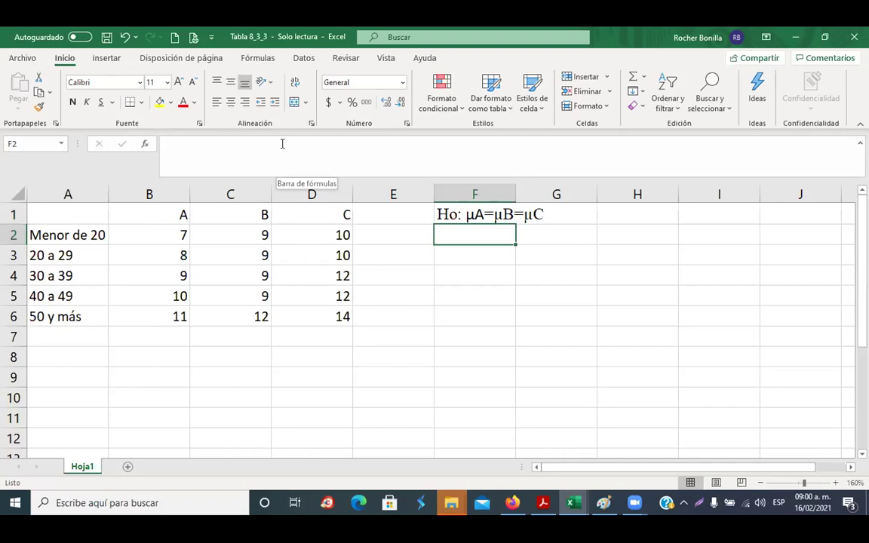
click(486, 223)
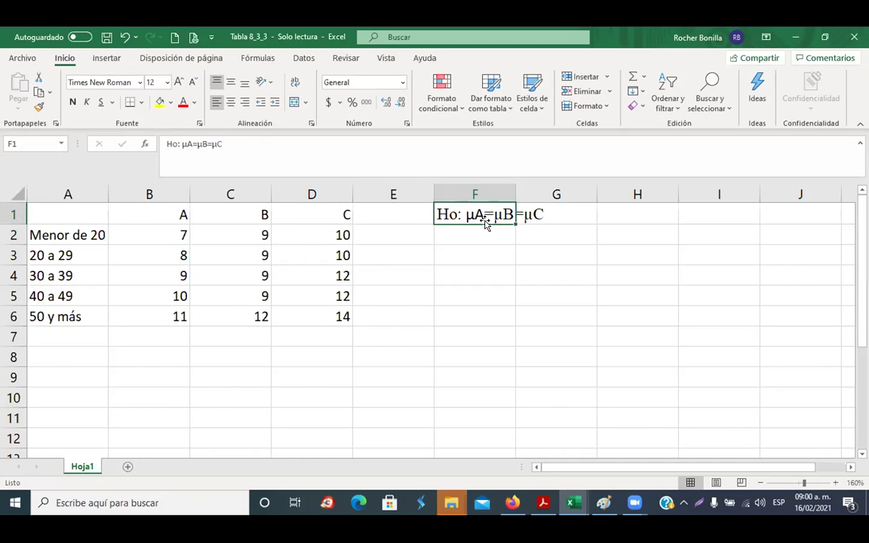
- Enter "Ha:" in cell F2 below the null hypothesis
click(465, 233)
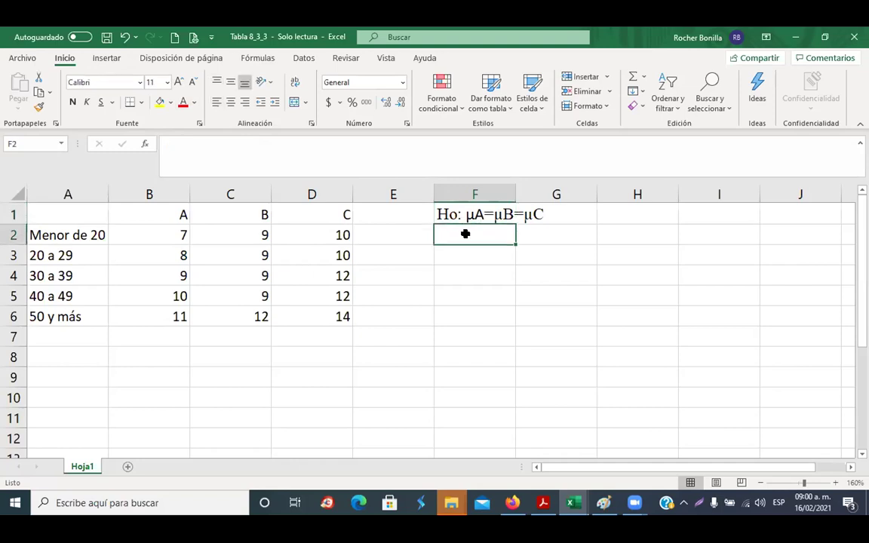
text(Ho:)
key(BackSpace)
key(BackSpace)
key(BackSpace)
key(BackSpace)
text(a:)
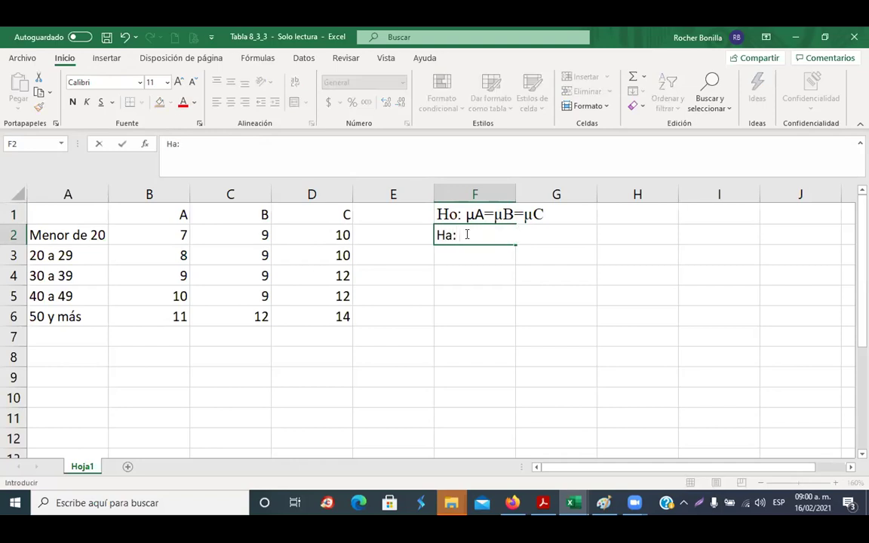
- Copy "Ha: No todas las µj son iguales" from cell F2 of the Tabla 8_2_3-1 workbook into cell F2 of Tabla 8_3_3
key(alt+Tab)
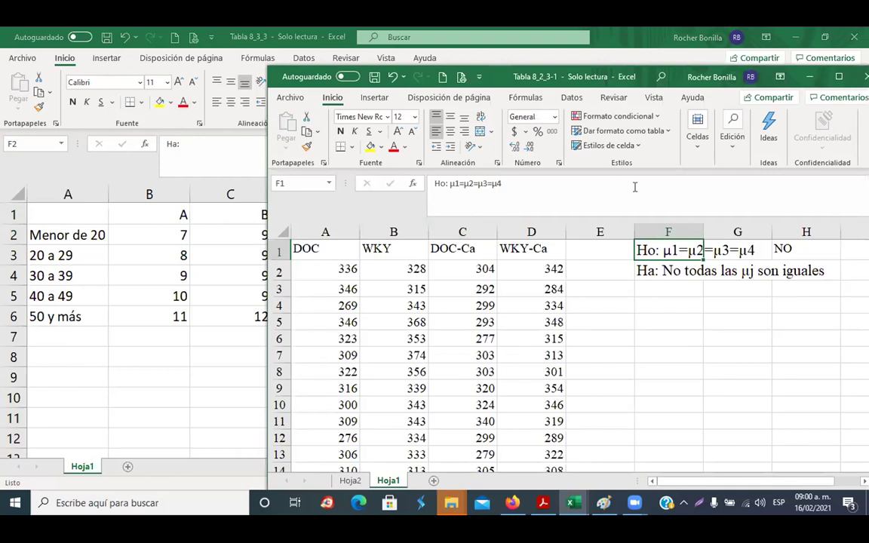
click(689, 275)
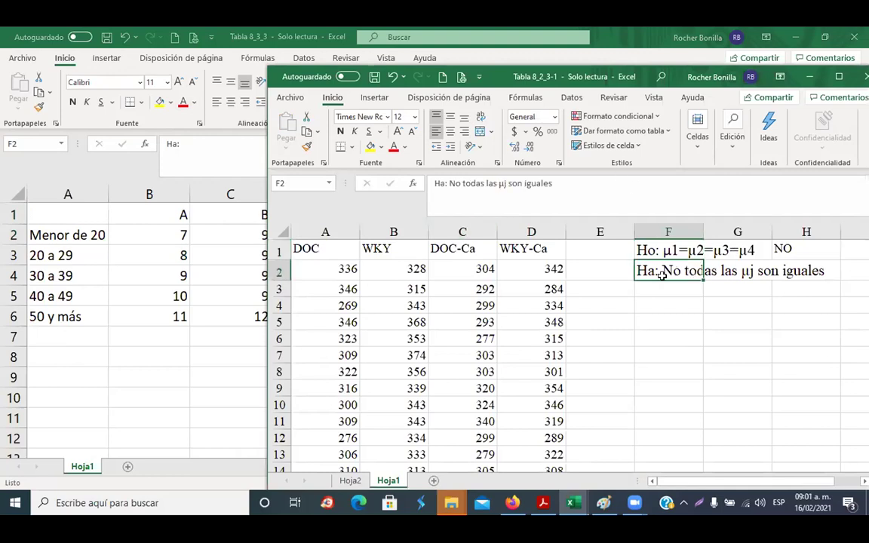
key(ctrl+c)
key(alt+Tab)
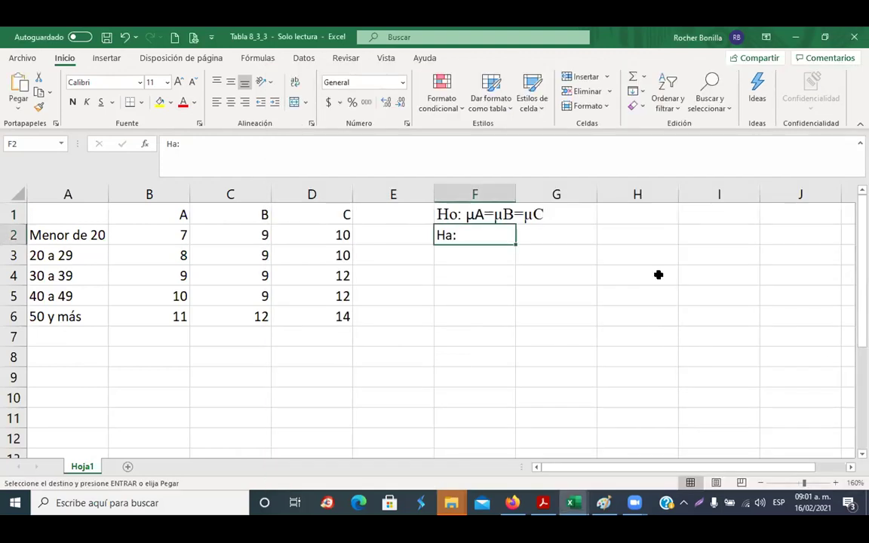
key(ctrl+v)
key(Escape)
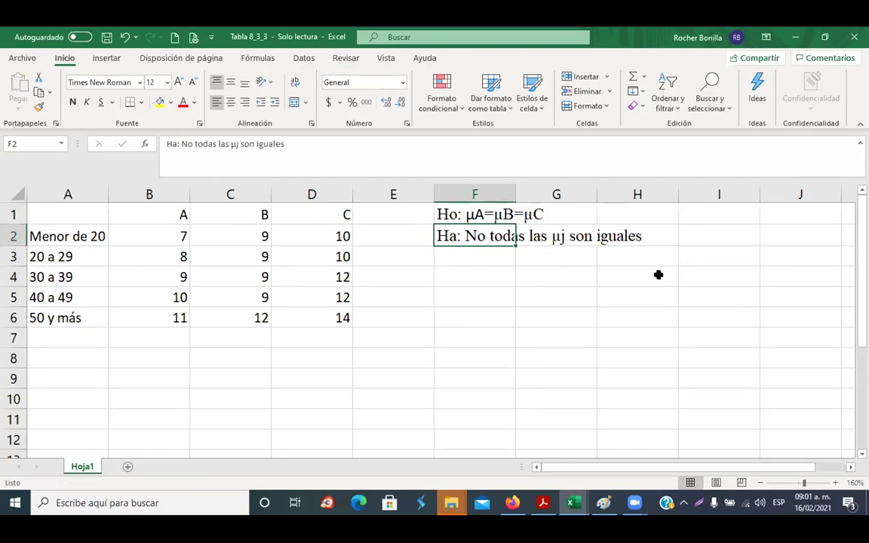
- Set the font size of the data columns A through D to 12
click(473, 302)
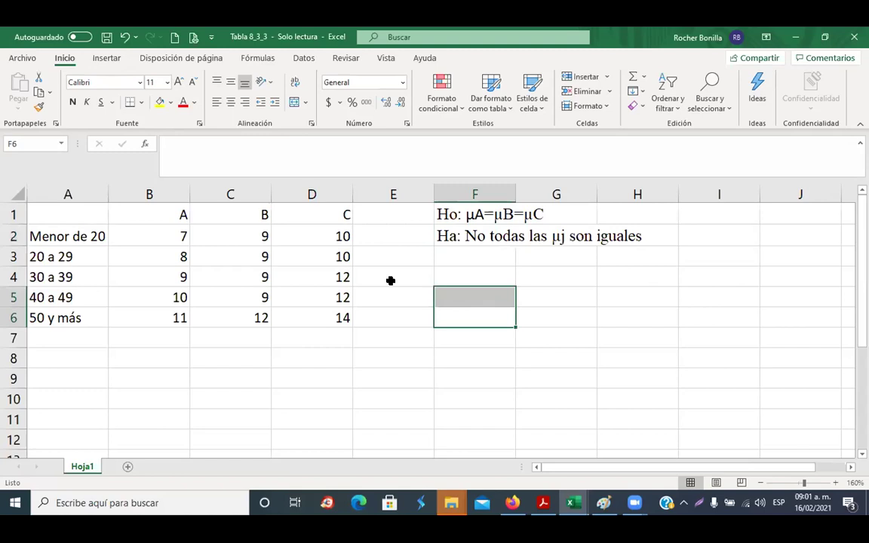
click(328, 194)
drag(329, 194, 30, 197)
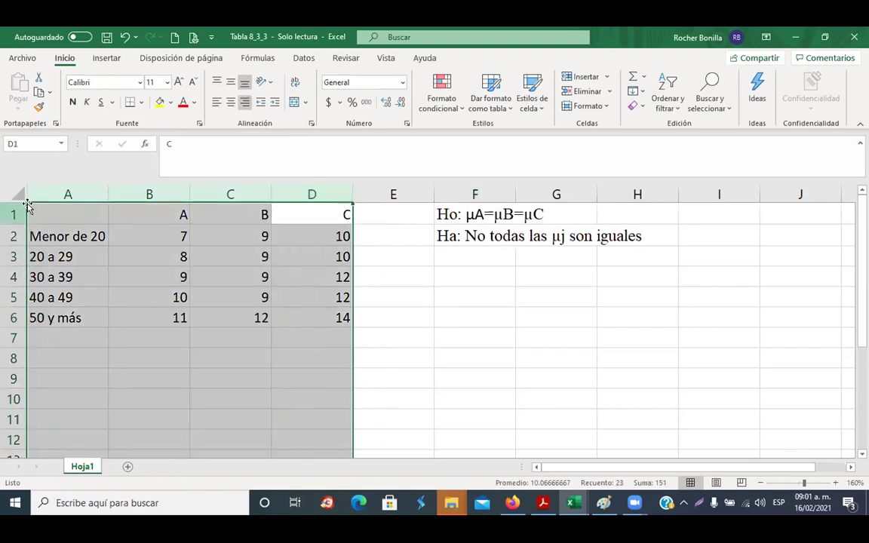
click(167, 83)
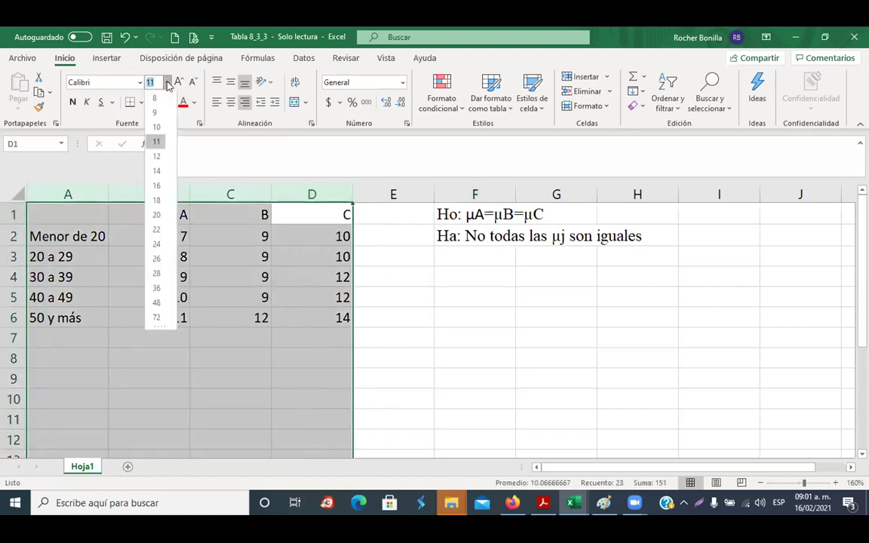
click(157, 156)
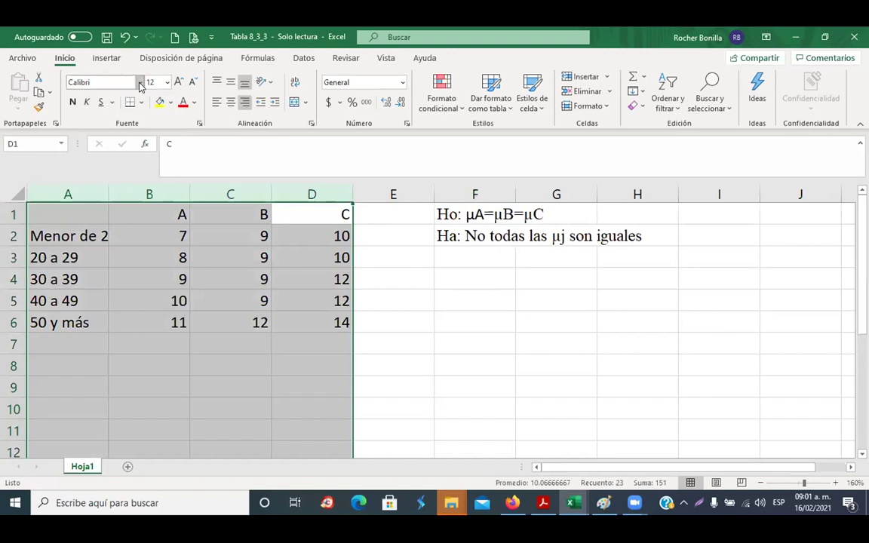
- Set the font of columns A through D to Times New Roman and widen column A to fit "Menor de 20"
click(140, 83)
text(t)
scroll(155, 332, down, 3)
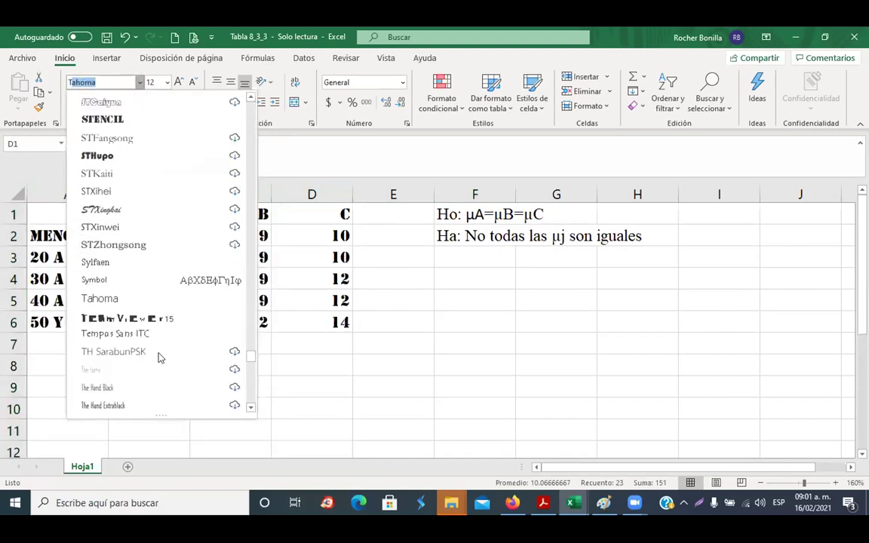
scroll(128, 340, down, 5)
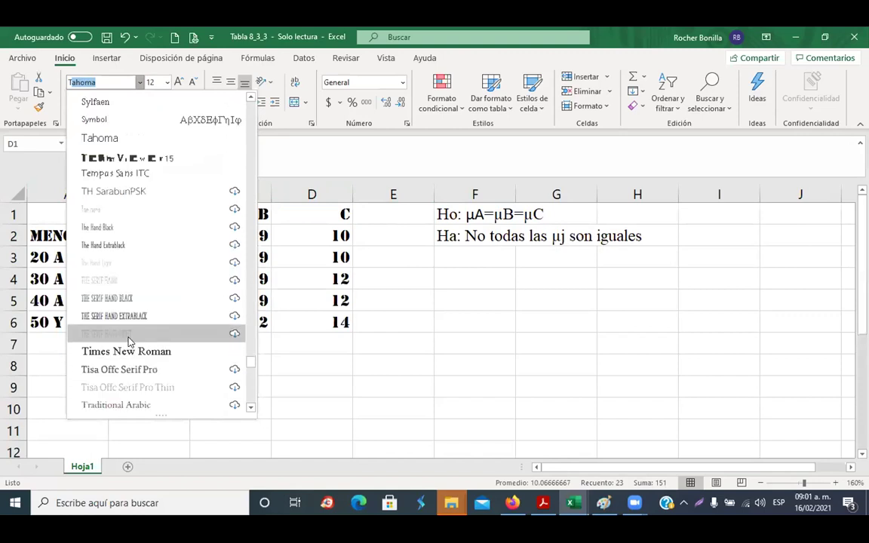
click(117, 242)
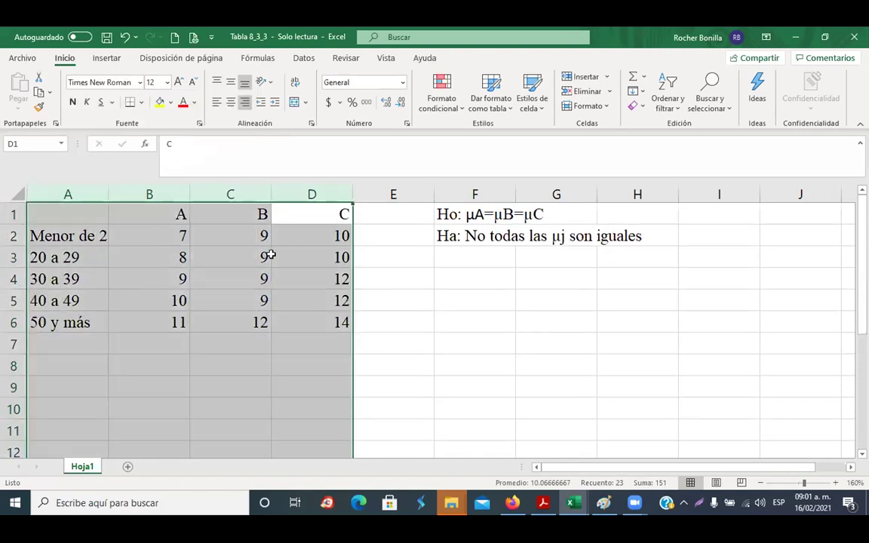
key(Down)
key(Down)
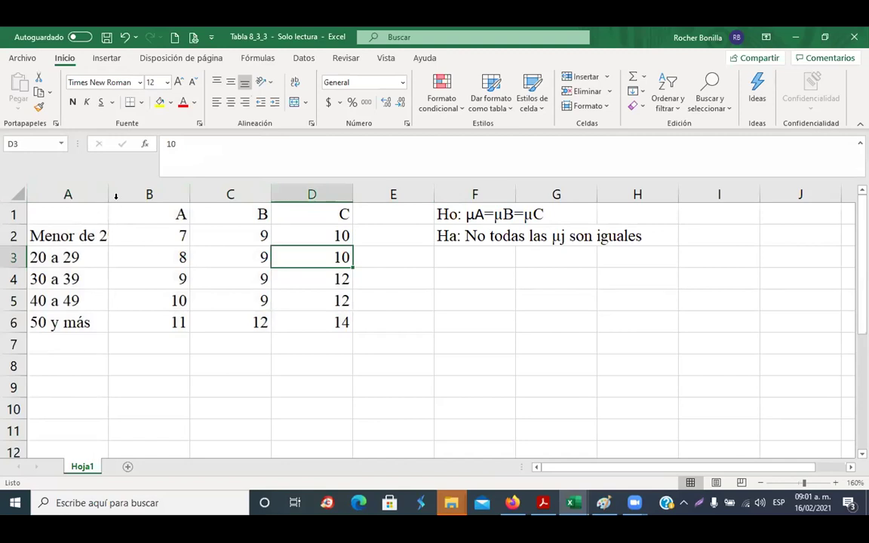
drag(108, 195, 127, 194)
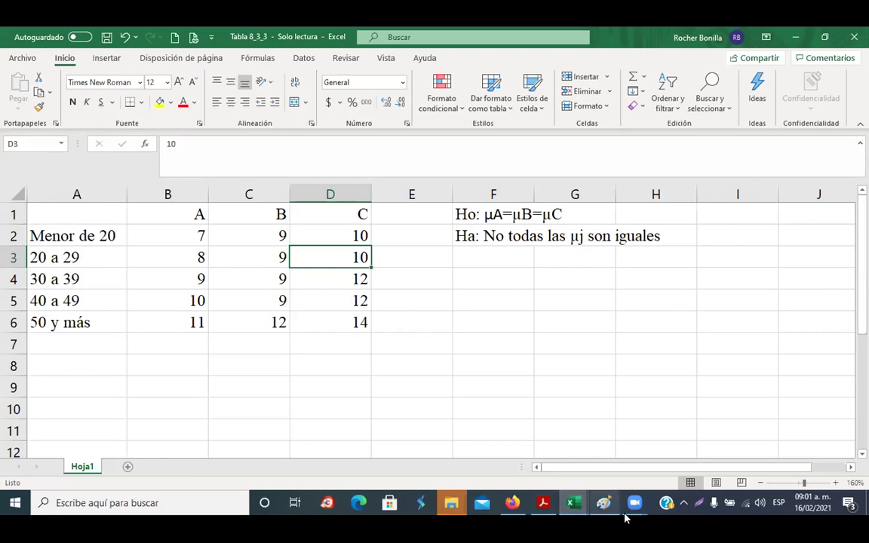
- Switch to Paint and close the untitled block design drawing without saving it
click(602, 507)
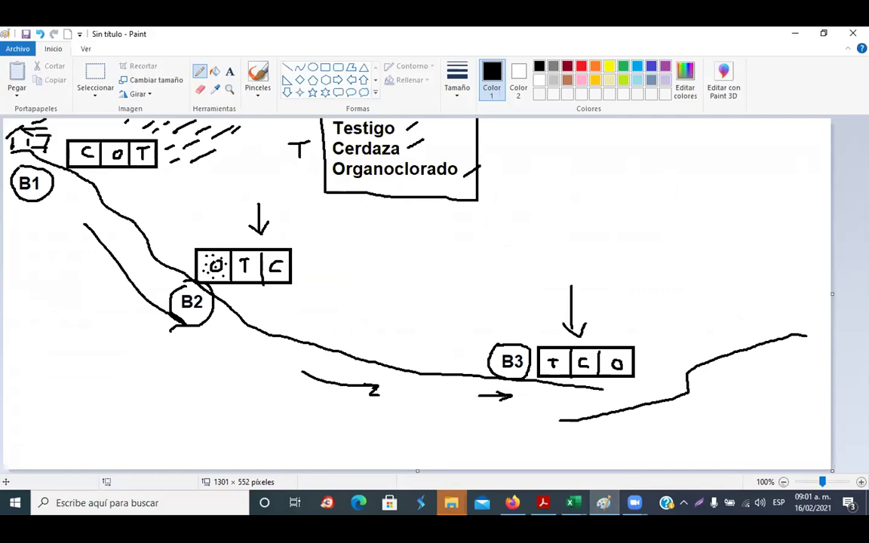
click(852, 34)
click(426, 265)
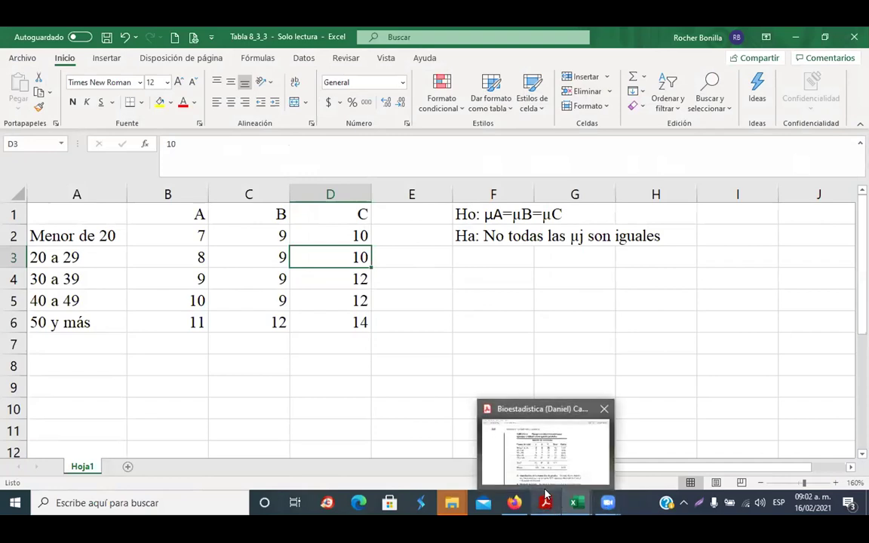
- Start the data analysis function "Análisis de varianza de dos factores con una sola muestra por grupo"
click(488, 295)
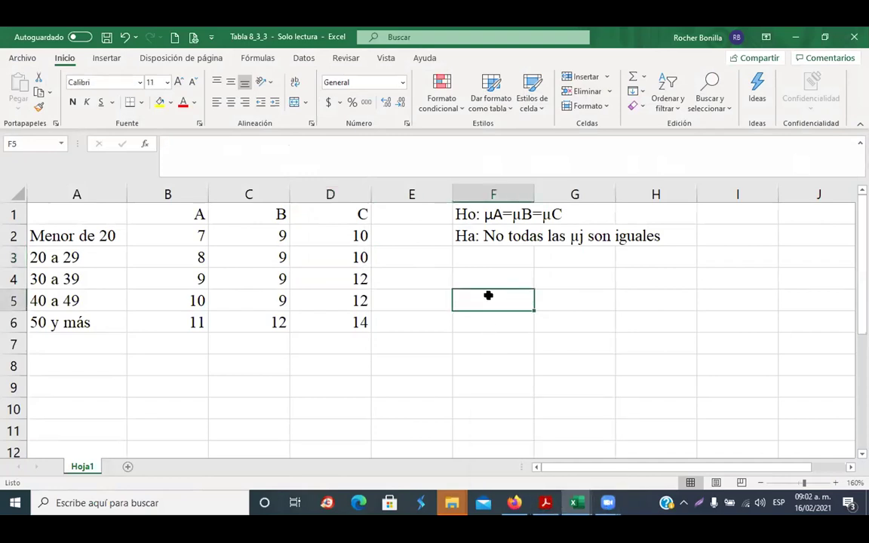
click(486, 259)
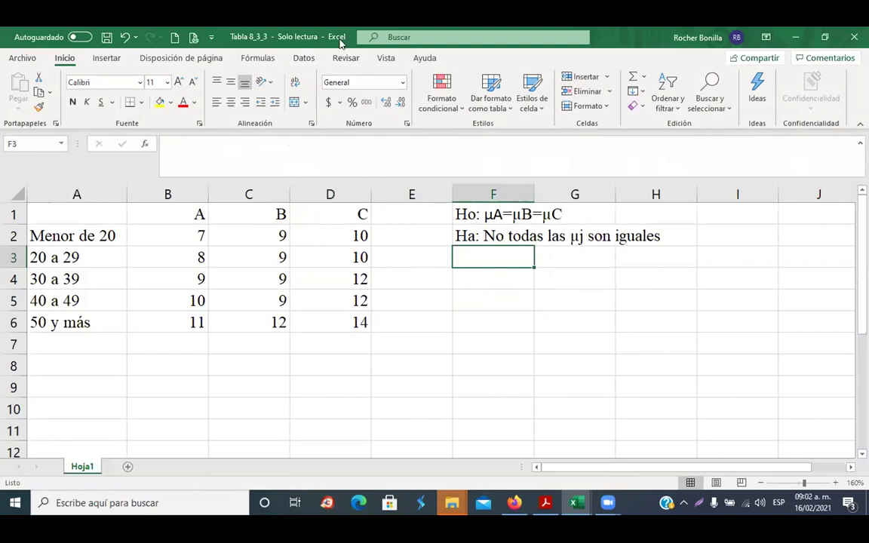
click(301, 58)
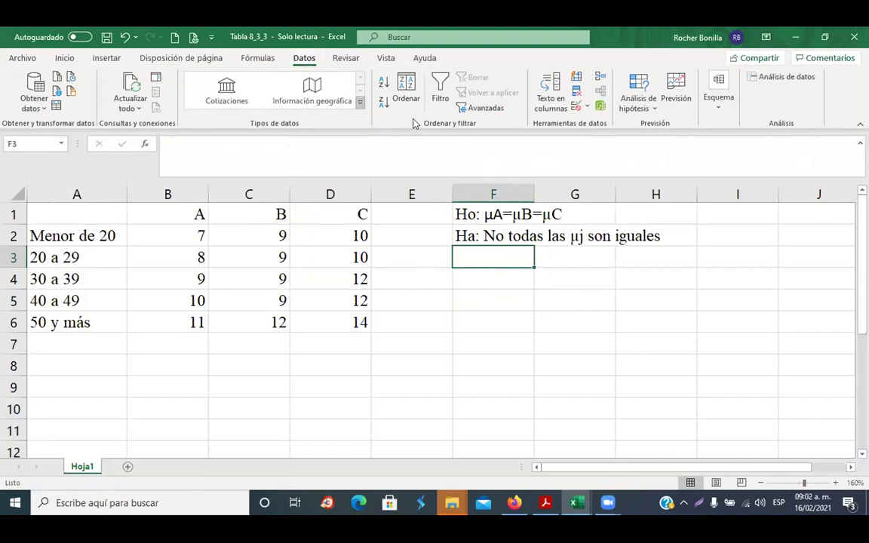
click(788, 84)
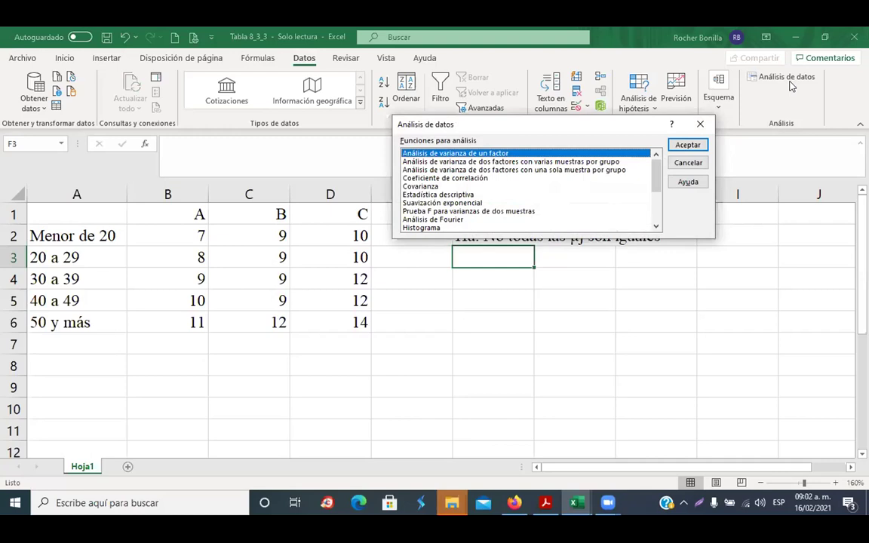
click(473, 170)
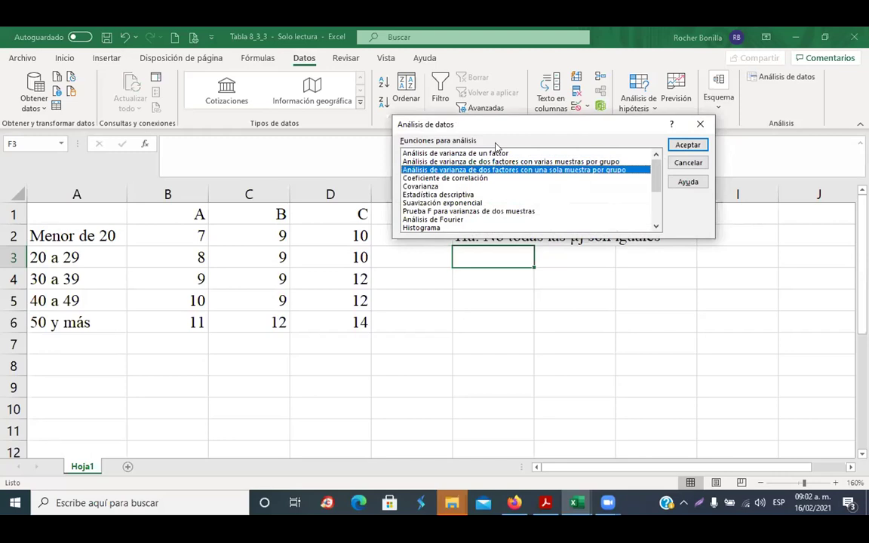
mouse_move(656, 182)
mouse_down()
mouse_move(653, 216)
mouse_move(654, 185)
mouse_up()
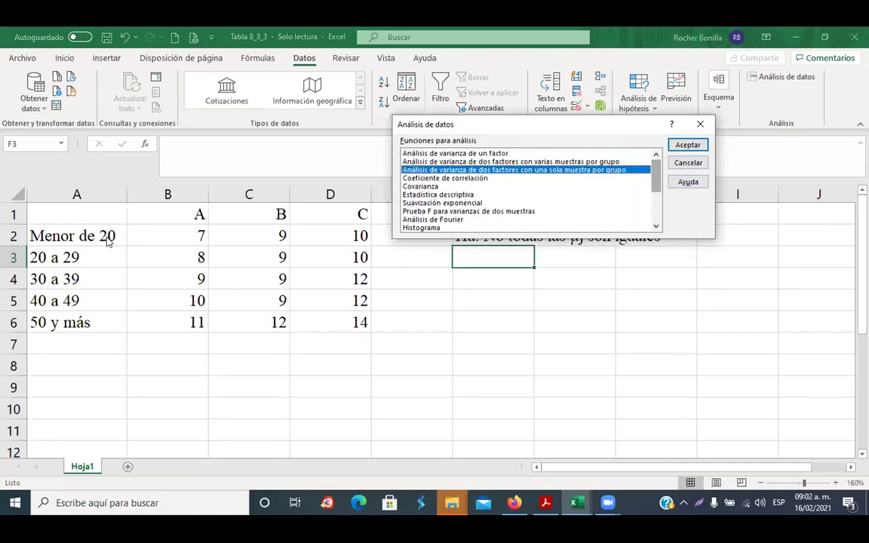
click(687, 144)
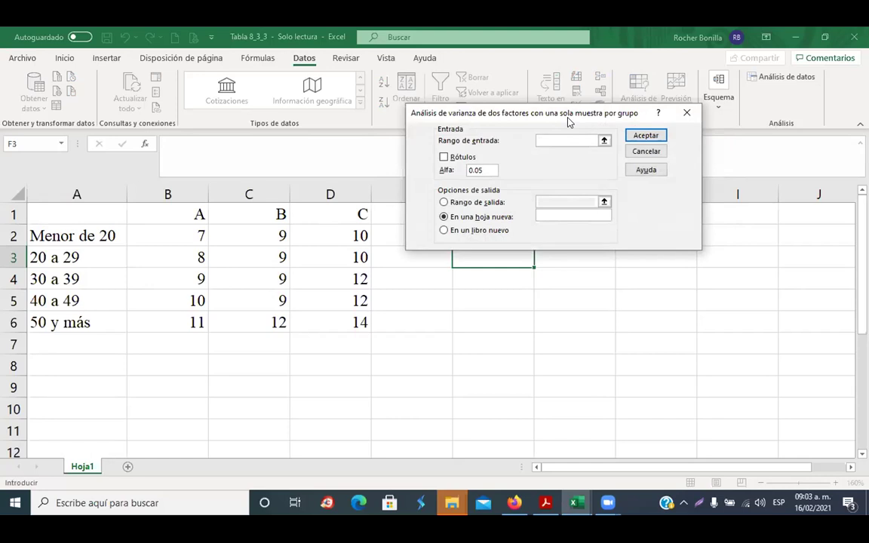
- Run the two-factor analysis on input range A1:D6 with Rótulos enabled, sending the output to a new sheet
drag(570, 121, 628, 239)
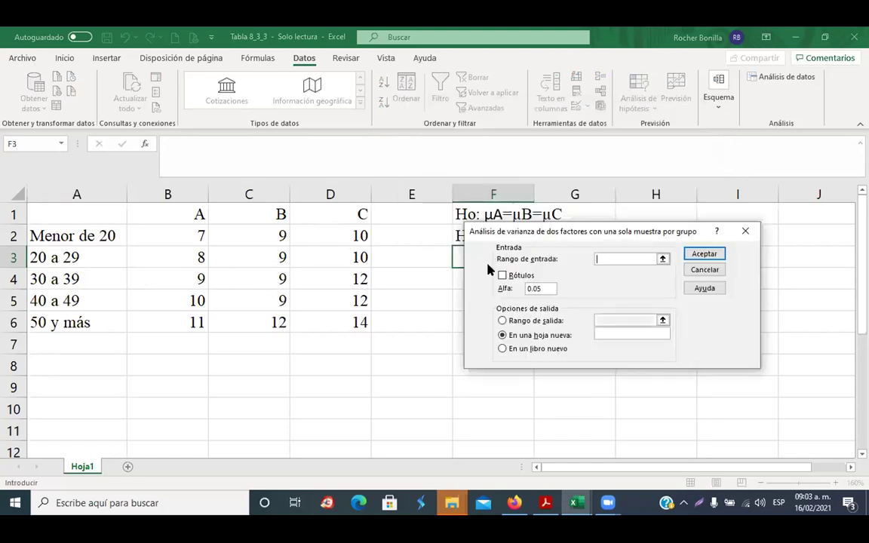
drag(70, 212, 347, 321)
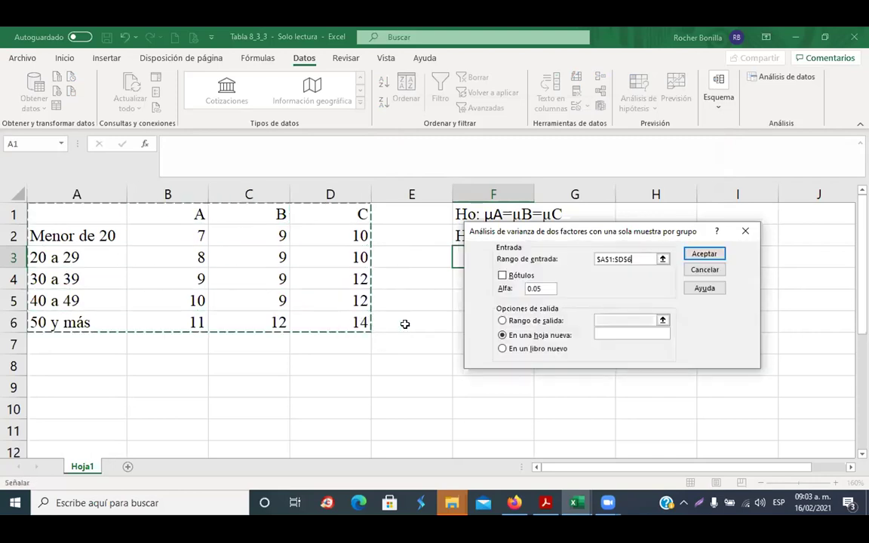
click(503, 276)
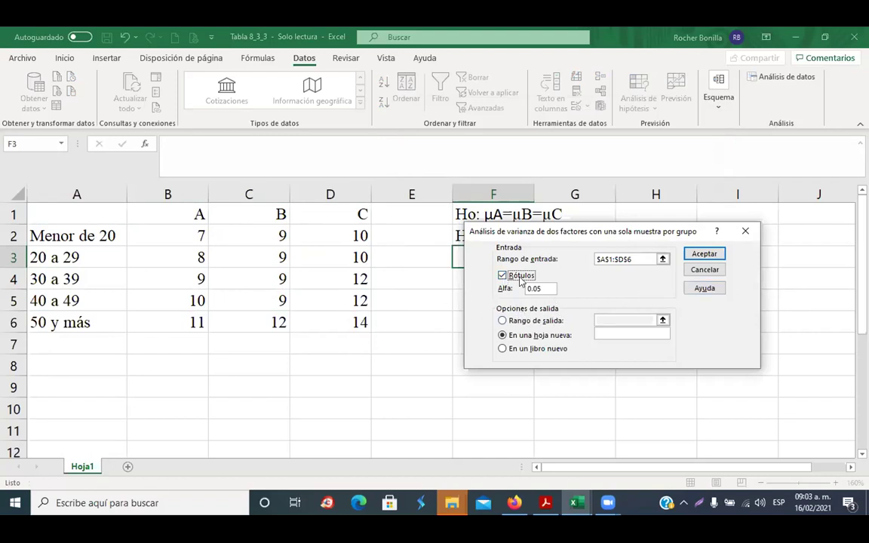
click(713, 257)
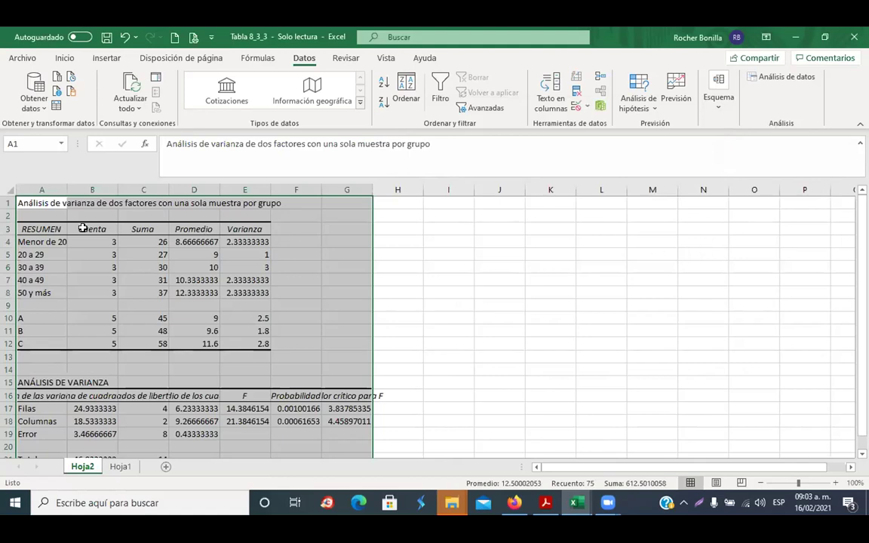
- Replace the "Cuenta" header in cell B3 of the summary table with "n"
click(42, 205)
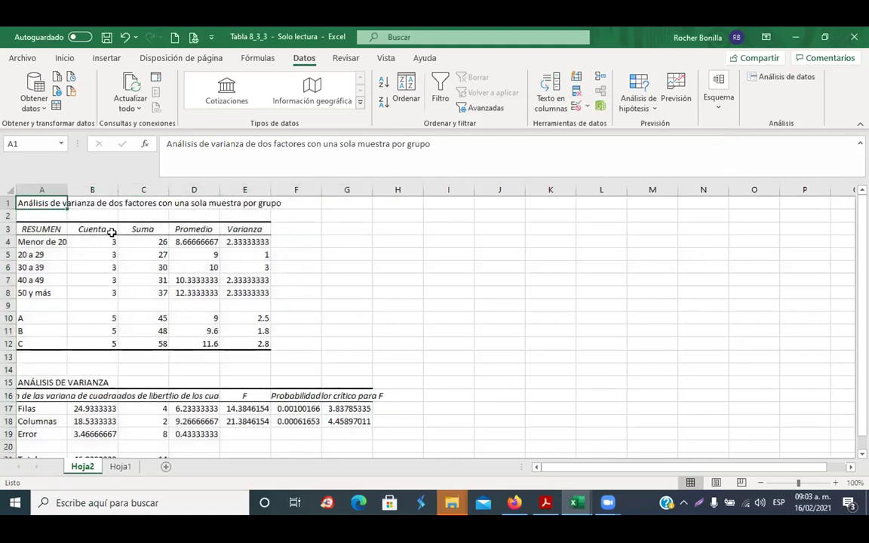
click(834, 483)
click(833, 483)
click(833, 483)
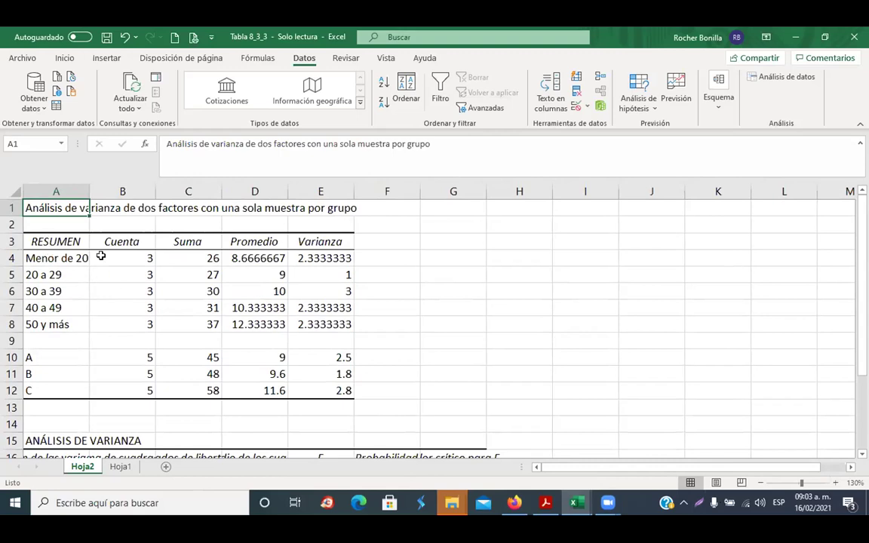
click(124, 241)
text(n)
key(Return)
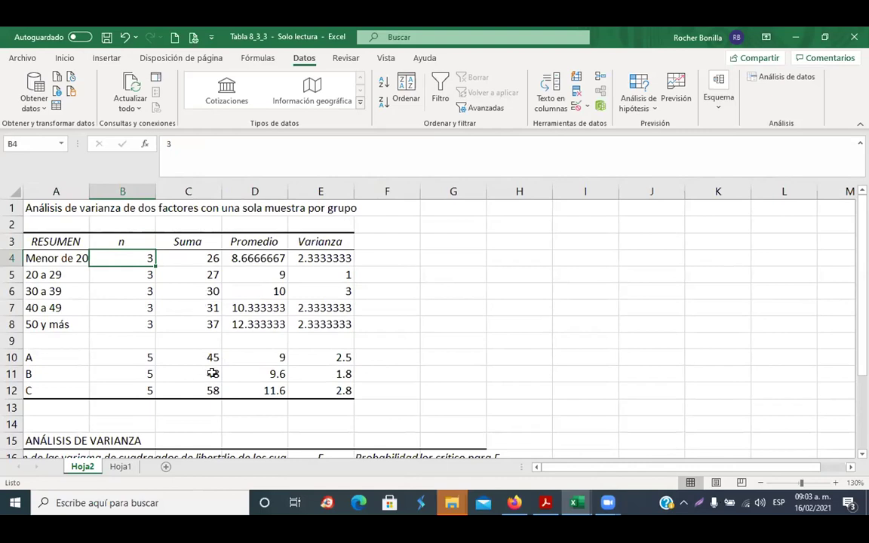
- Reduce the Promedio and Varianza values in D4:E12 to one decimal place
drag(252, 258, 311, 392)
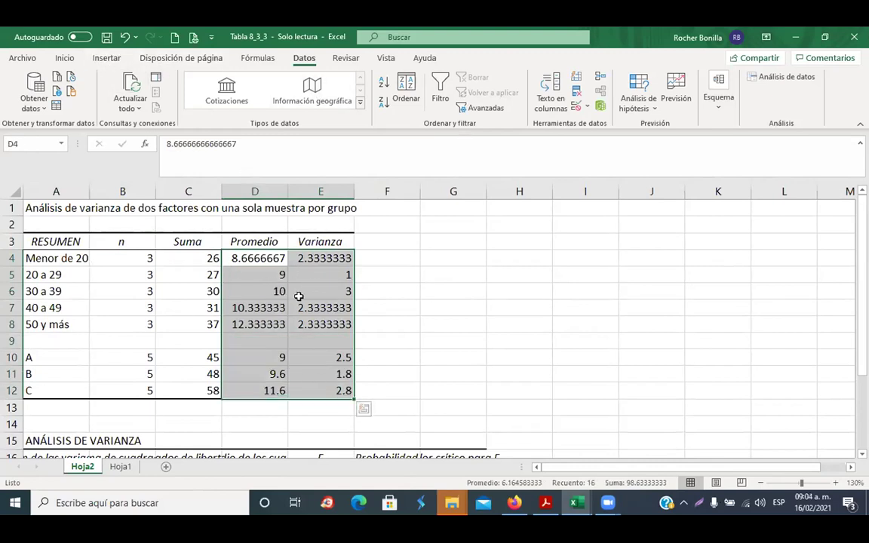
click(108, 59)
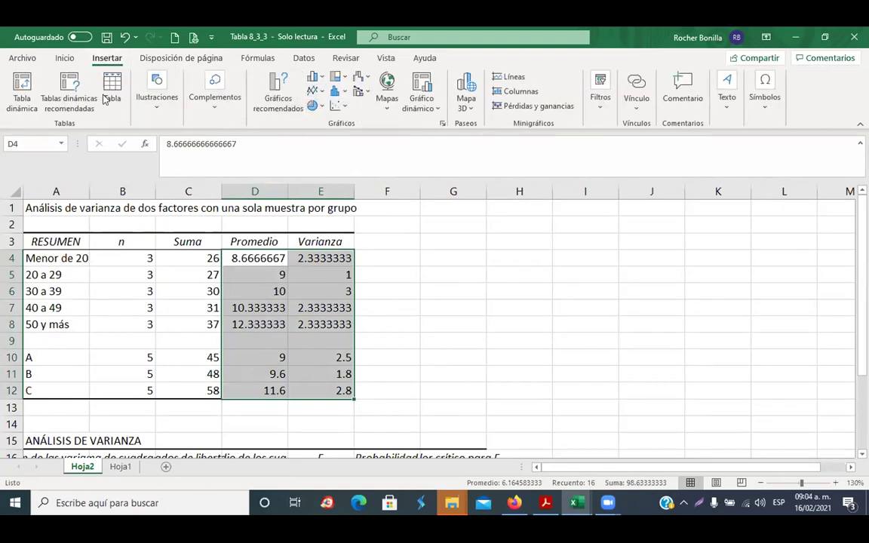
click(65, 58)
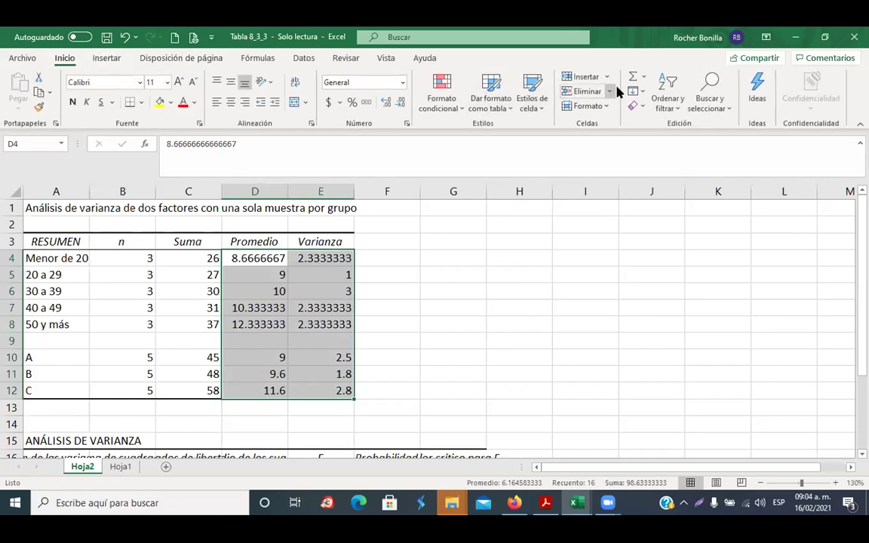
click(400, 104)
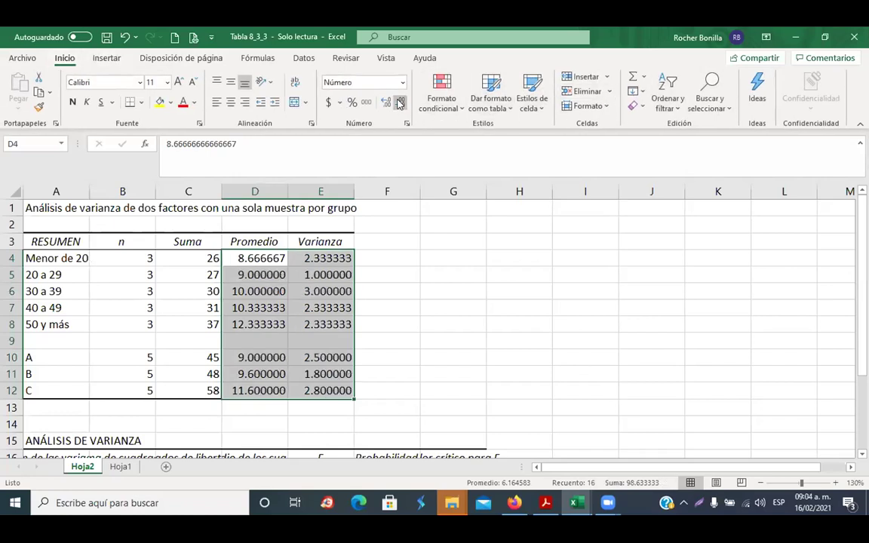
click(400, 103)
click(400, 104)
click(400, 103)
click(400, 104)
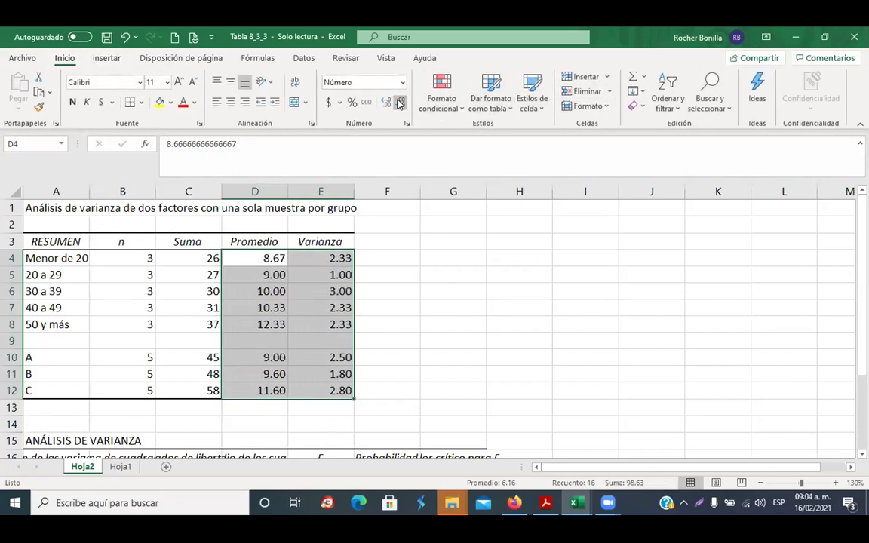
click(400, 104)
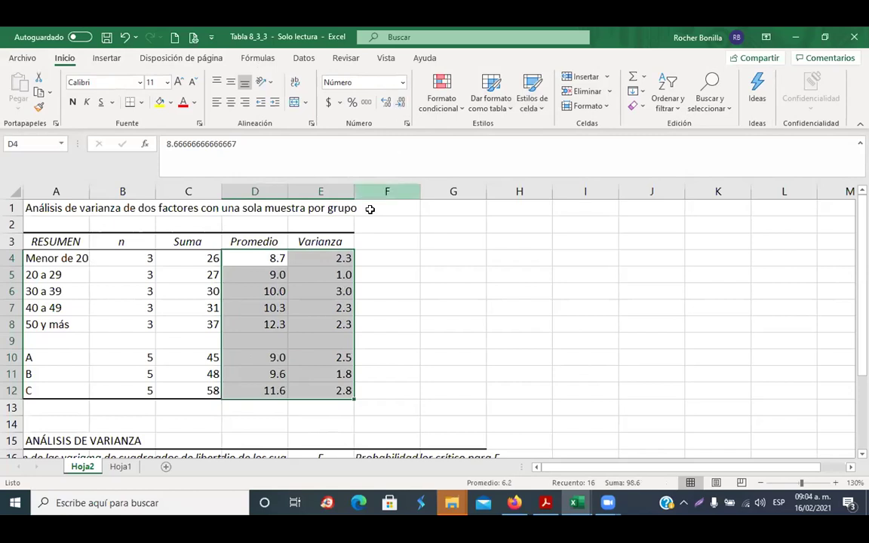
click(439, 326)
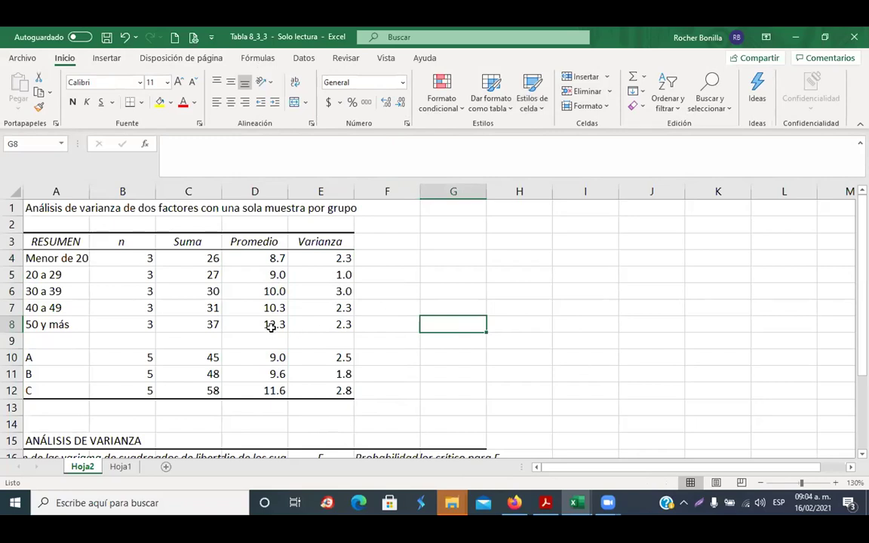
- Examine the mean values by age group and by teaching method A, B and C, down to the analysis of variance table
drag(270, 255, 269, 324)
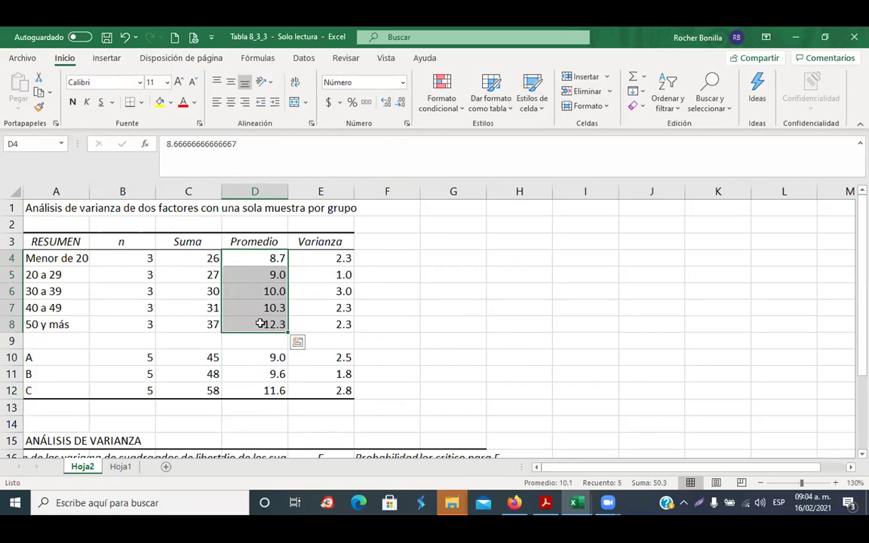
click(404, 295)
drag(278, 355, 278, 389)
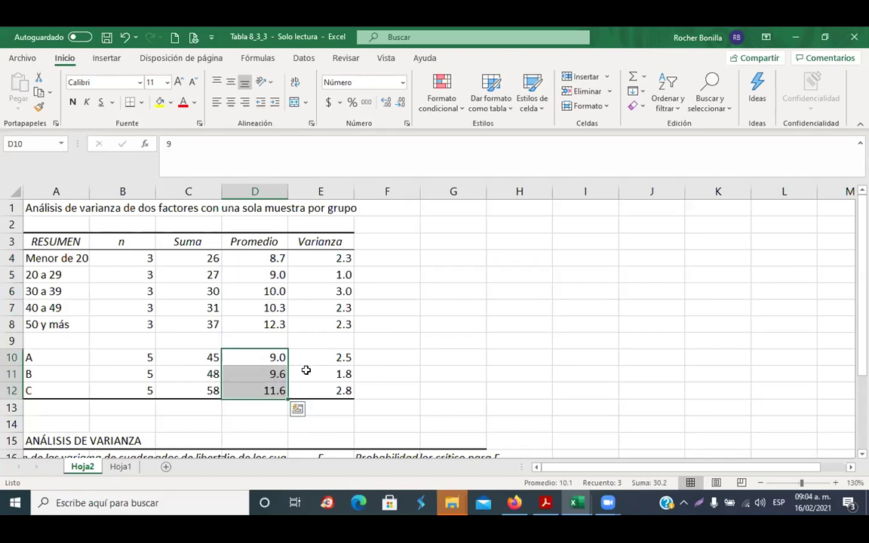
click(270, 392)
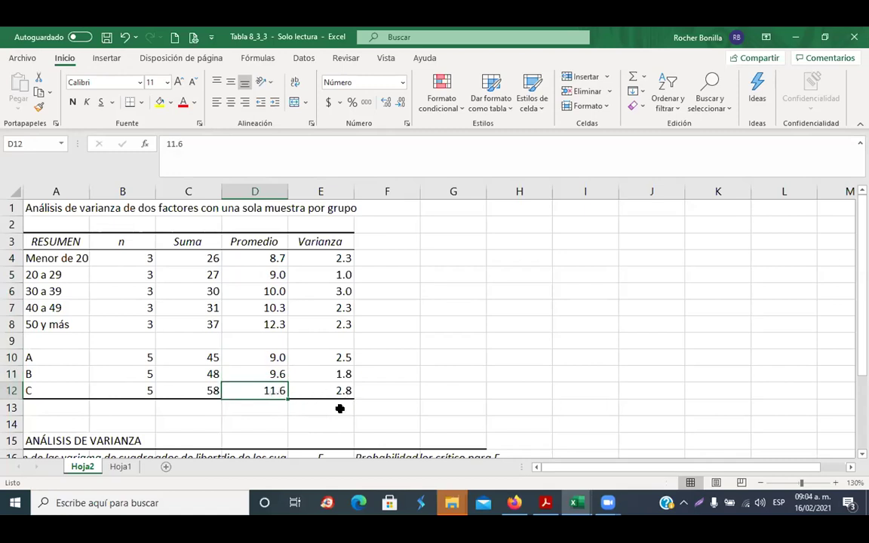
click(261, 359)
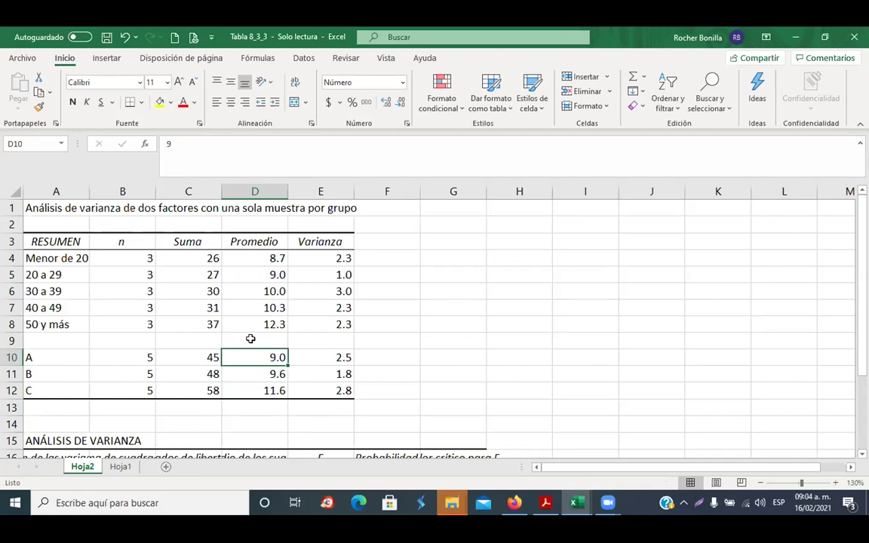
click(282, 388)
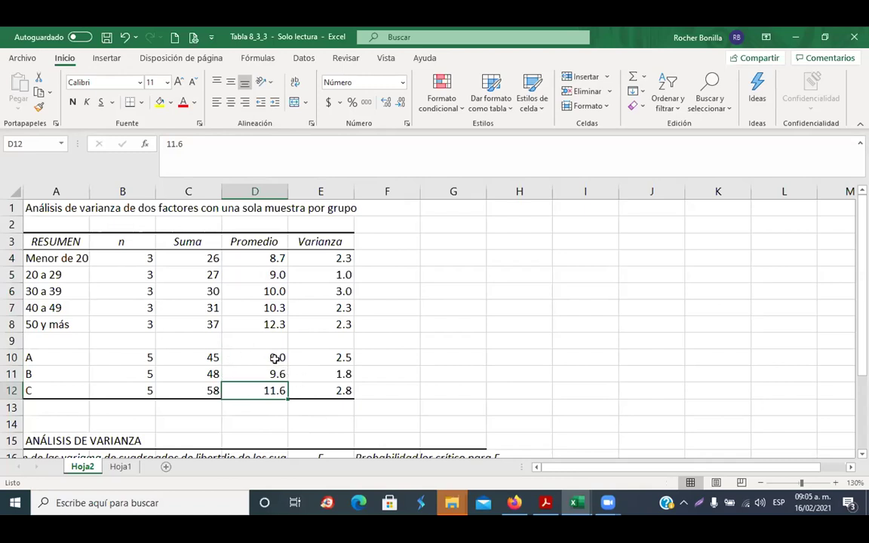
scroll(276, 311, down, 2)
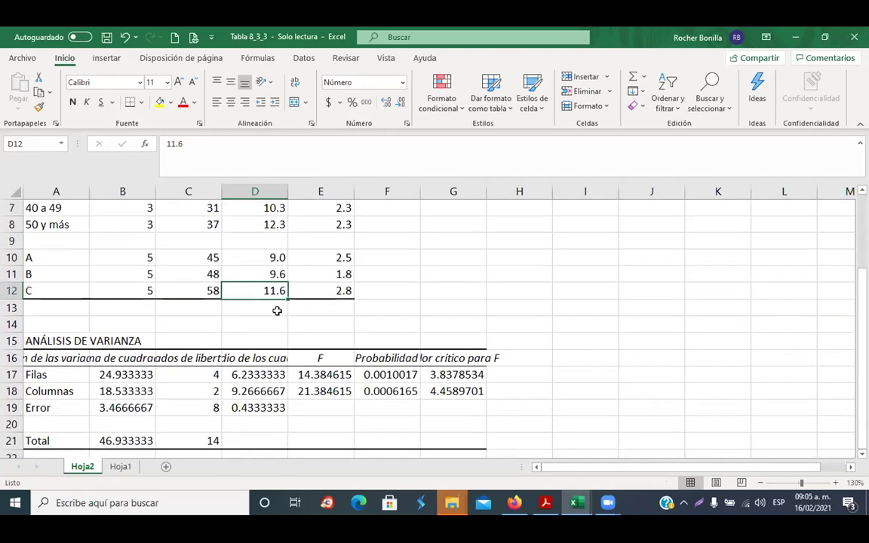
scroll(260, 324, down, 1)
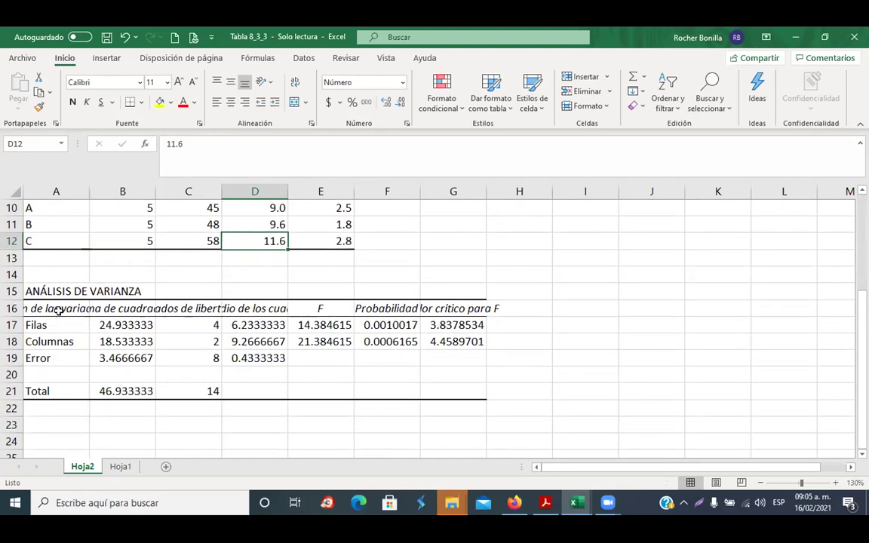
- Replace the "Origen de las variaciones" header in cell A16 of the analysis of variance table with "Fuente"
click(42, 291)
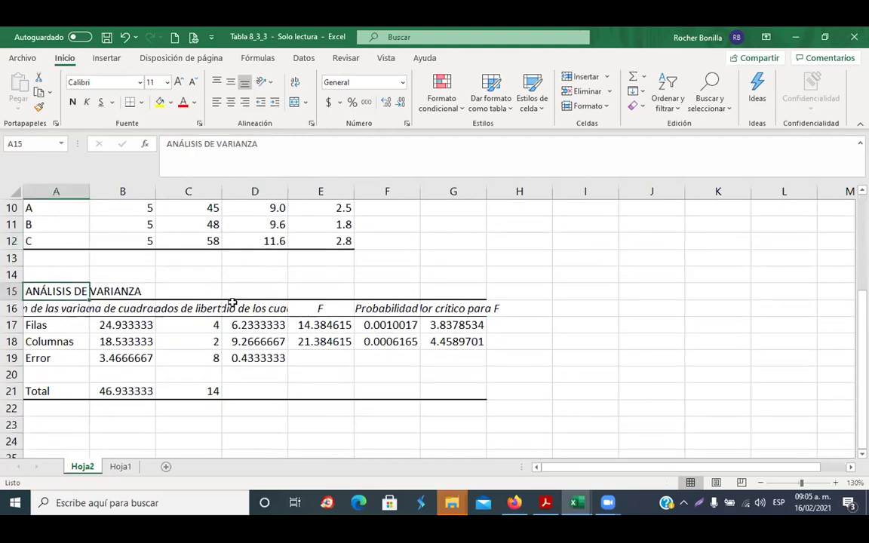
click(47, 310)
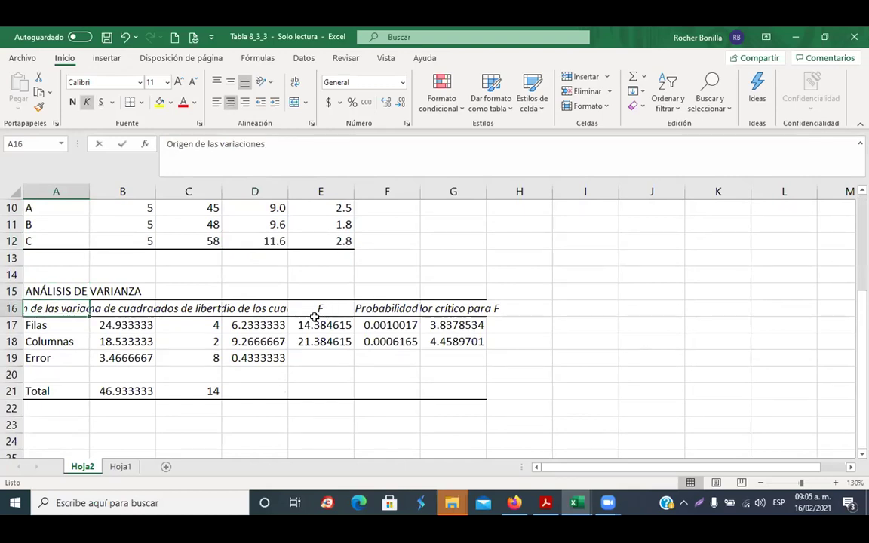
text(Fuente)
key(Return)
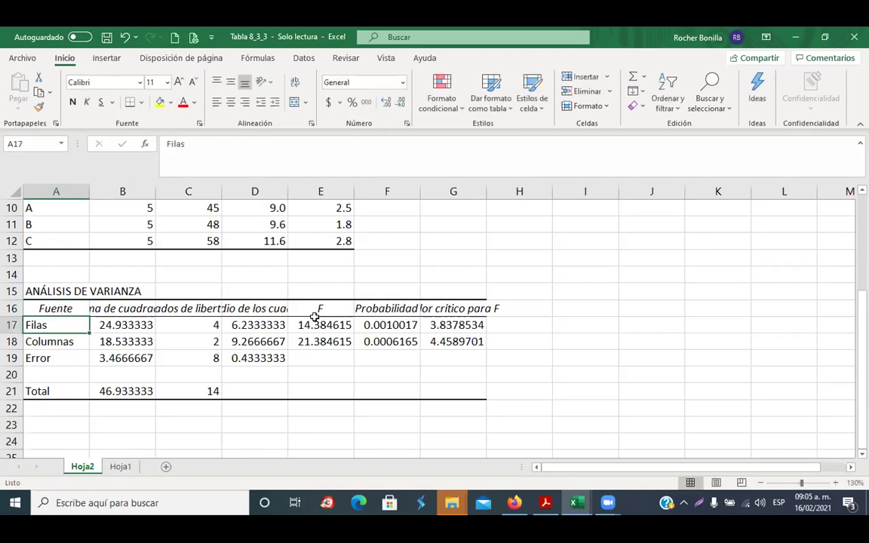
- Consult the source labels of Tabla 8.3.4 in the PDF and examine the age-group rows of the data on Hoja1
key(alt+Tab)
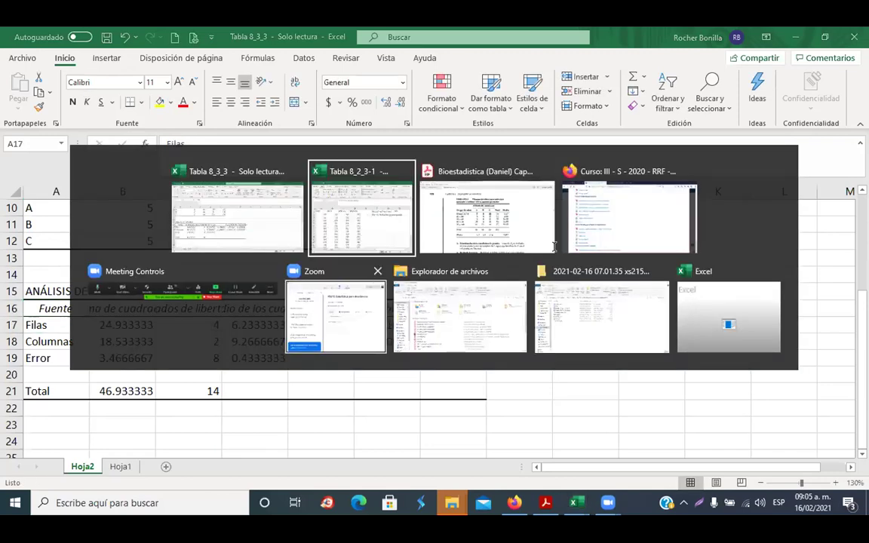
click(554, 246)
scroll(534, 268, down, 10)
scroll(534, 268, down, 7)
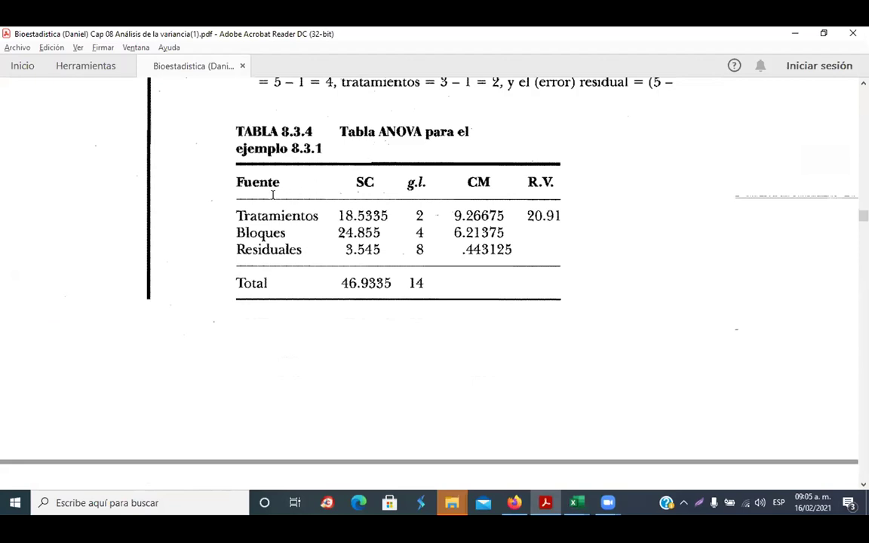
key(alt+Tab)
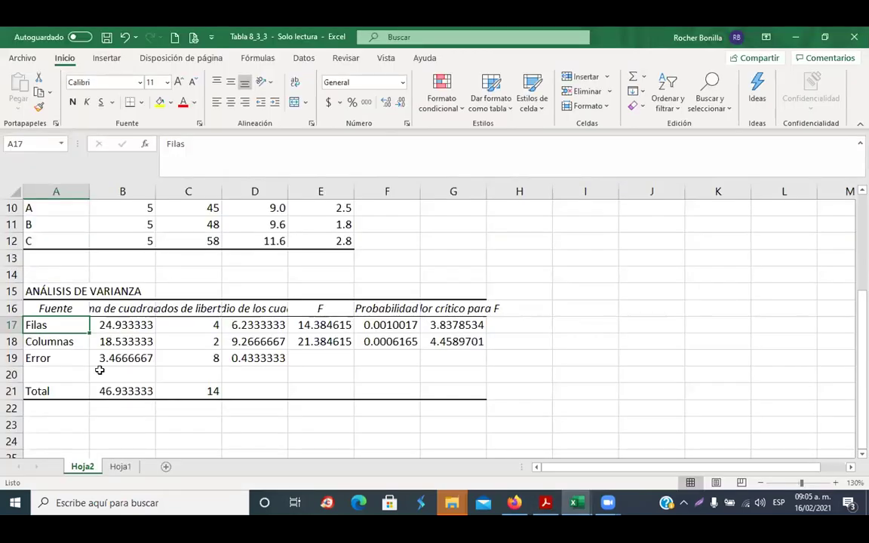
scroll(116, 311, up, 2)
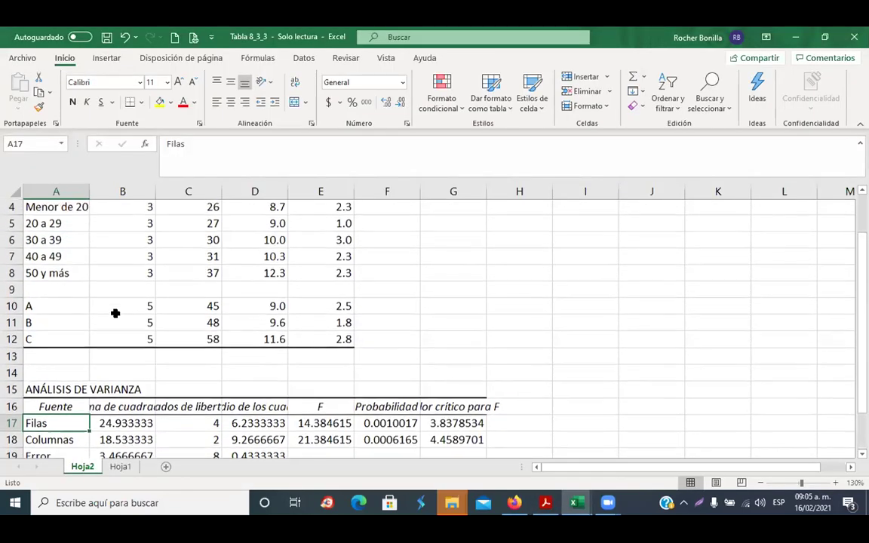
scroll(116, 313, down, 1)
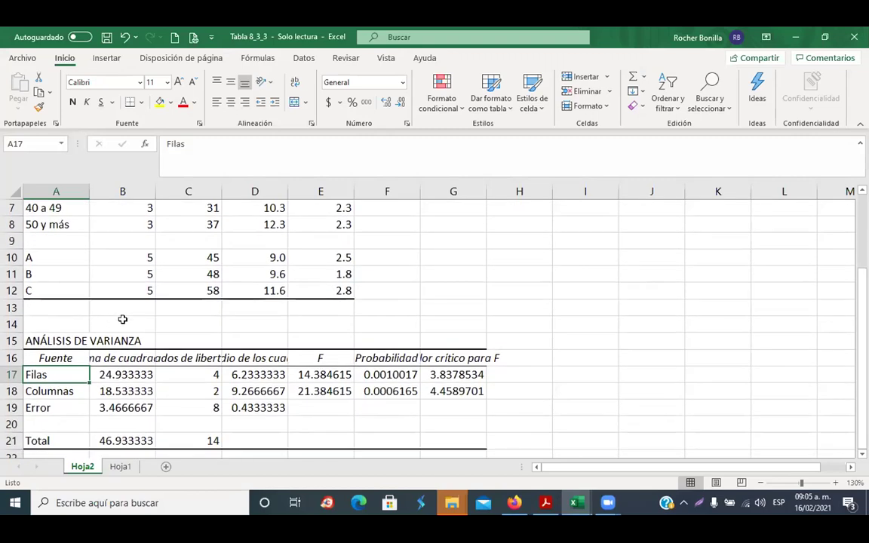
click(120, 467)
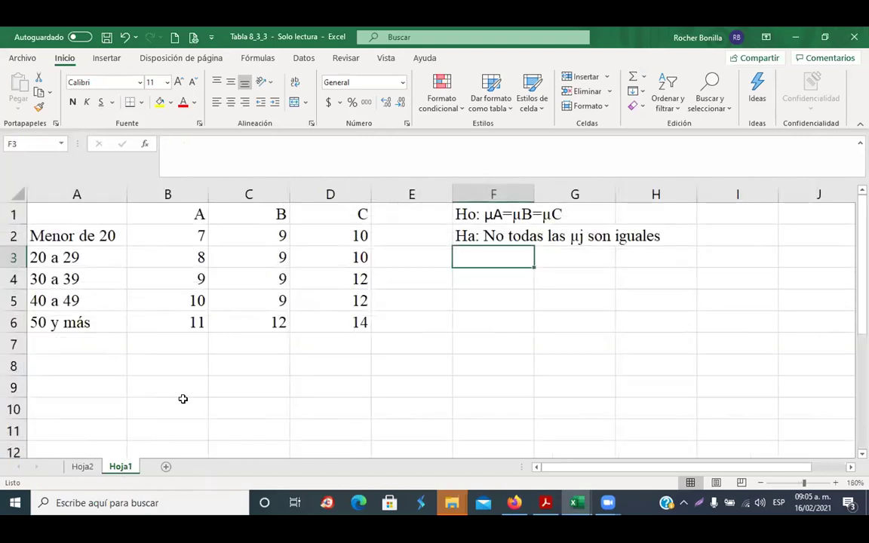
click(79, 230)
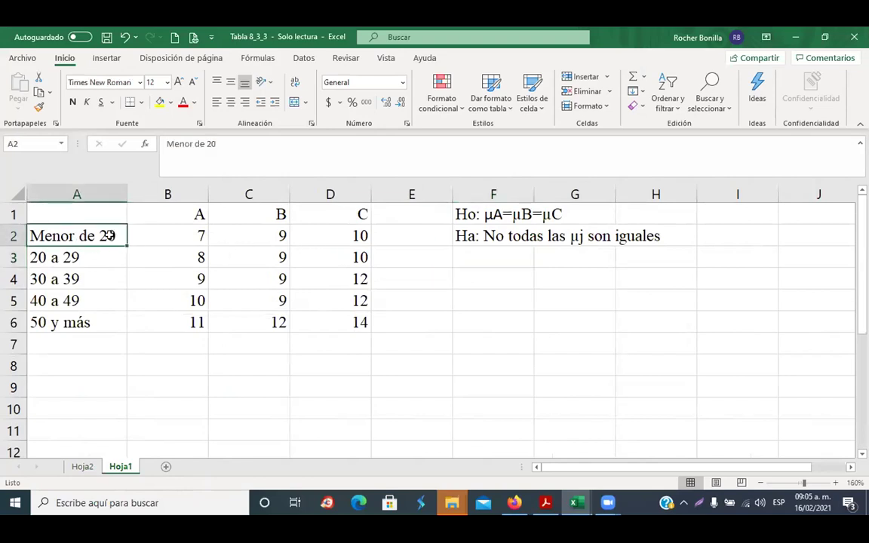
drag(109, 236, 329, 233)
drag(72, 254, 328, 251)
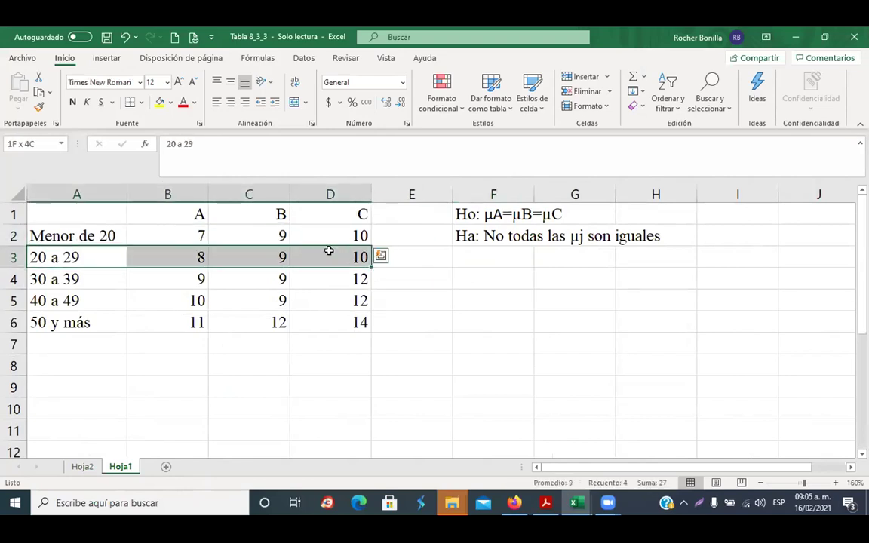
drag(72, 279, 350, 278)
drag(89, 301, 349, 300)
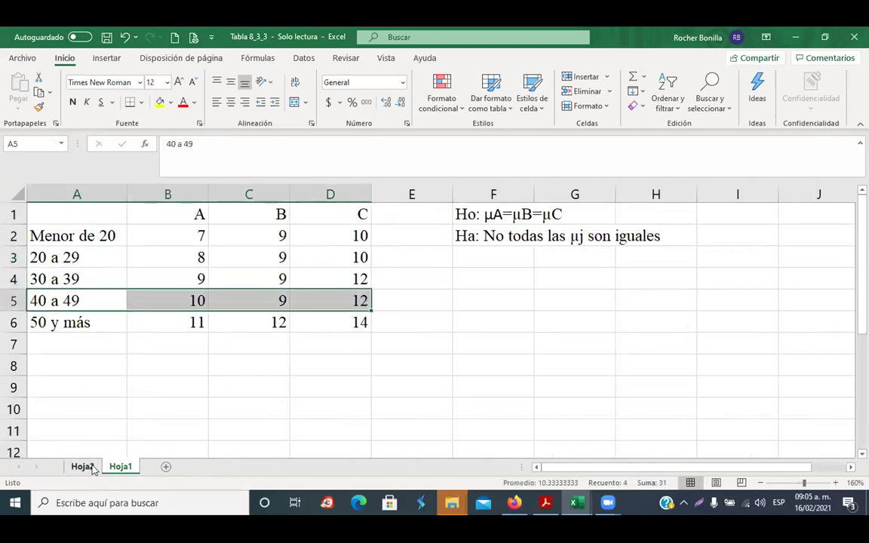
- Rename the "Filas" source in cell A17 on Hoja2 as "Edad (Bloque)"
click(83, 467)
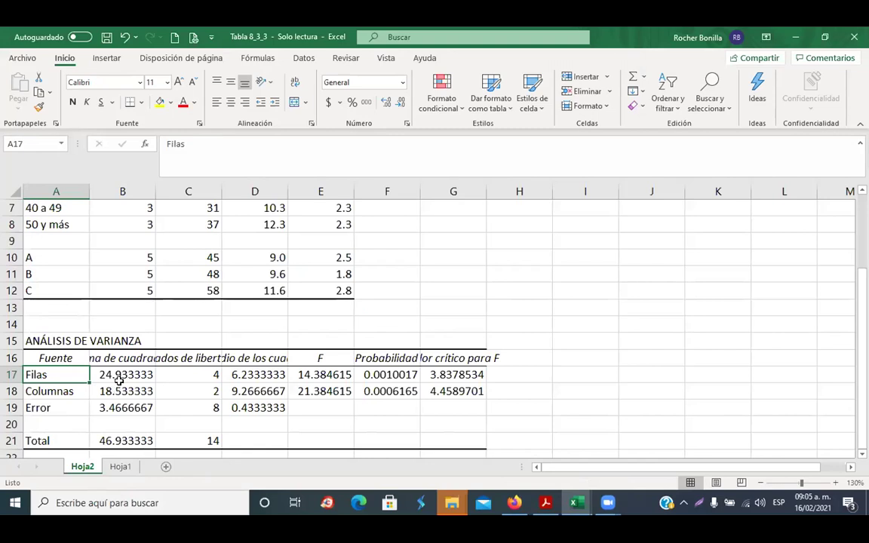
text(Edad)
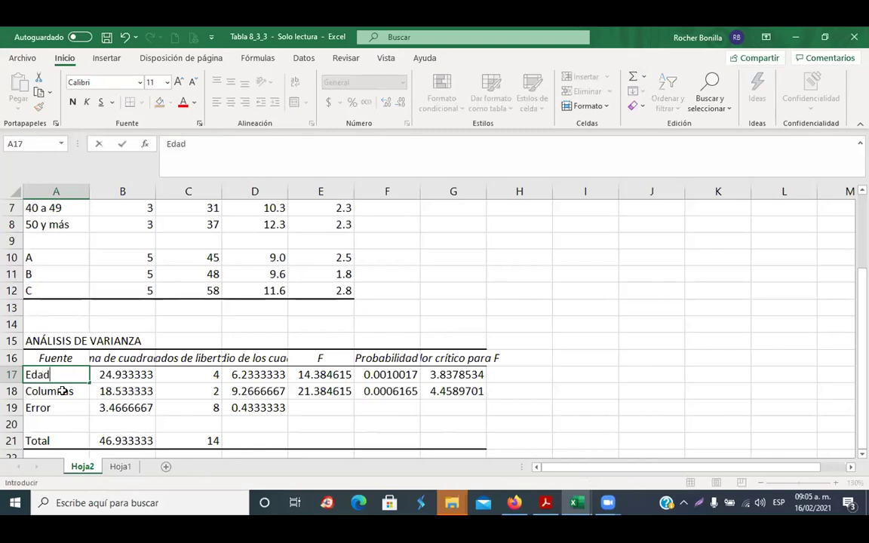
text( (Blk)
text(ue)
key(Return)
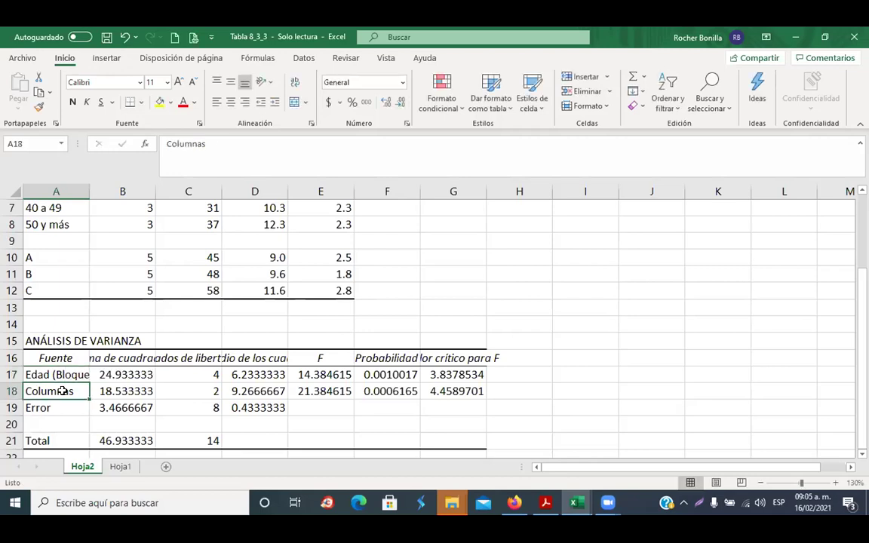
- Examine columns A, B and C of the data on Hoja1 and the matching teaching-method columns of Tabla 8.3.3 in the PDF
click(120, 466)
drag(172, 218, 188, 320)
drag(265, 206, 264, 326)
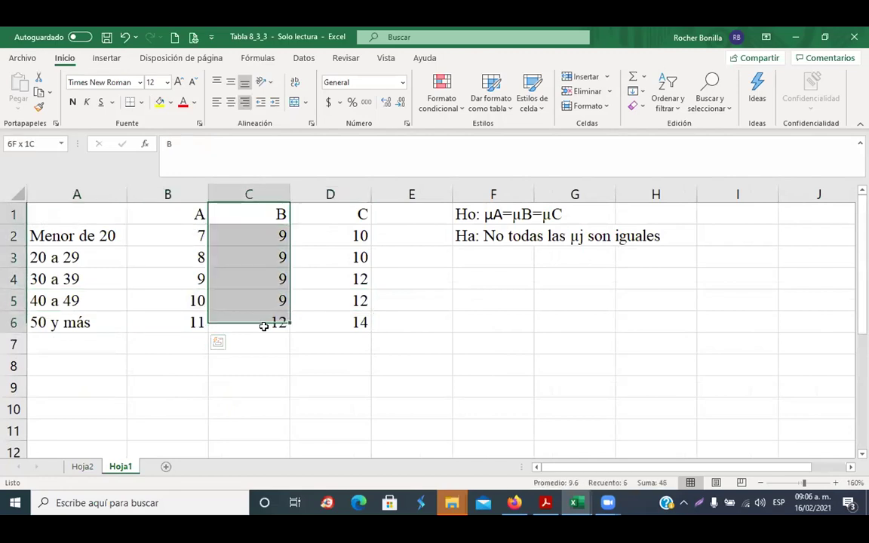
drag(360, 217, 355, 324)
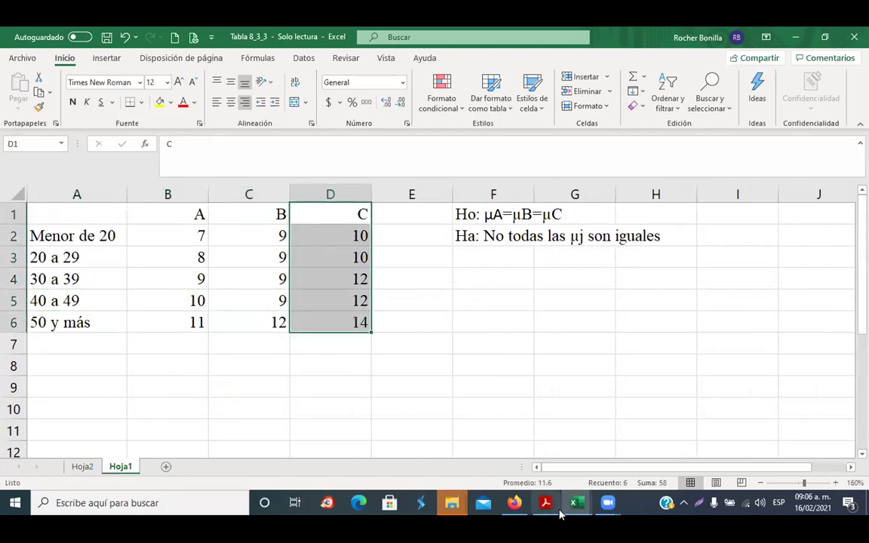
mouse_move(562, 512)
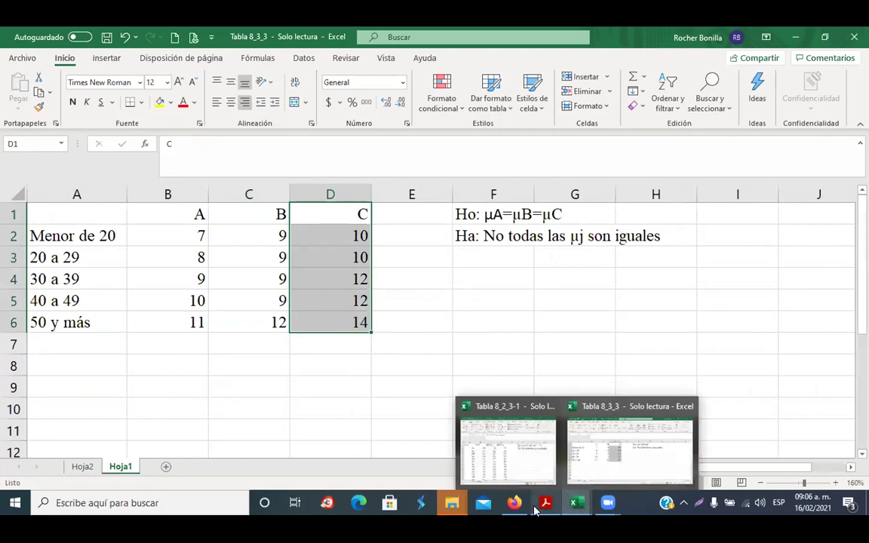
click(545, 504)
scroll(390, 163, up, 10)
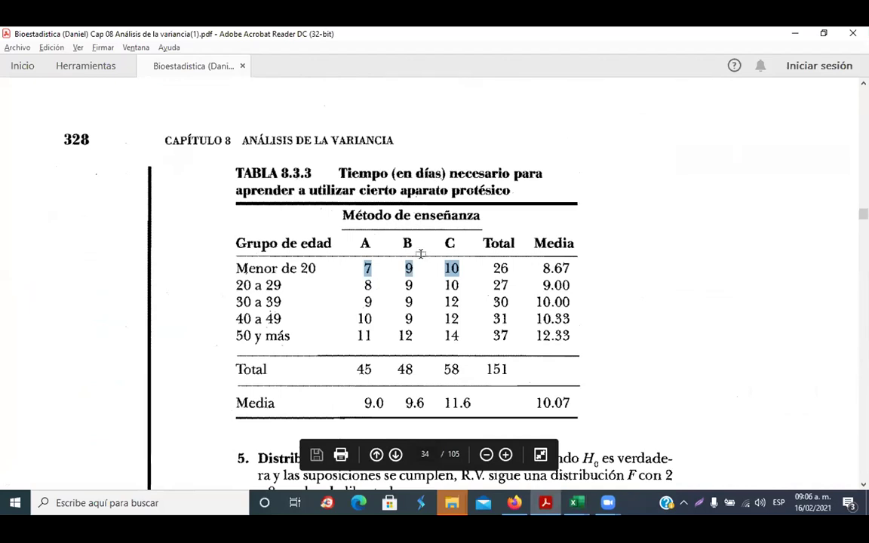
key(alt+Tab)
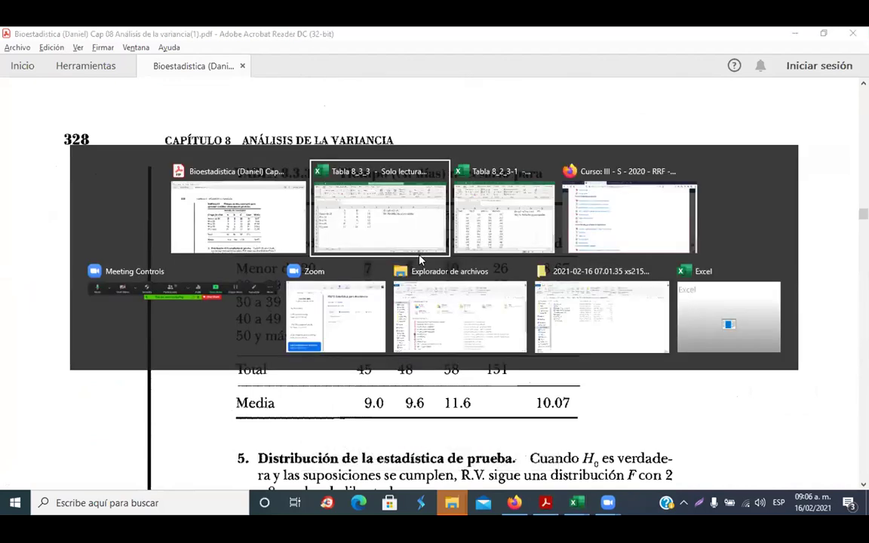
click(420, 259)
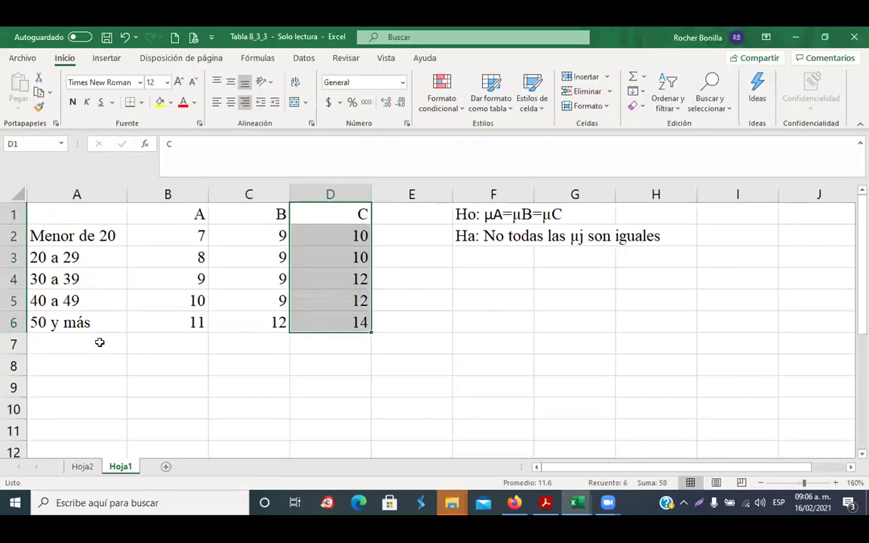
- Rename the "Columnas" source in cell A18 on Hoja2 as "Método" and widen column A to fit the source labels
click(83, 467)
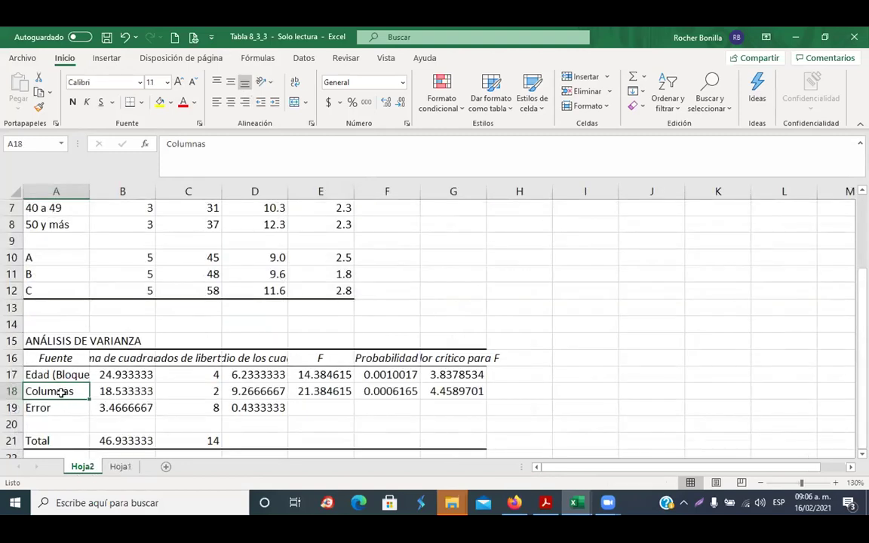
text(Método)
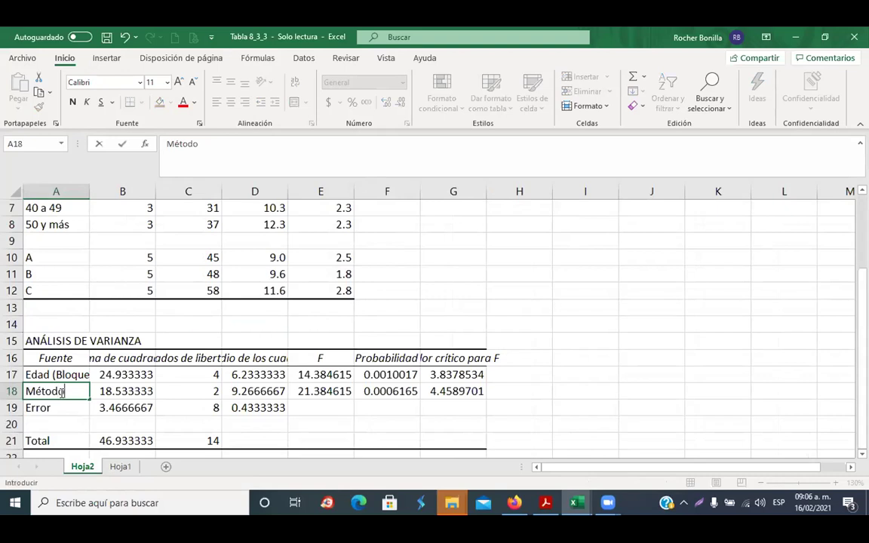
key(Return)
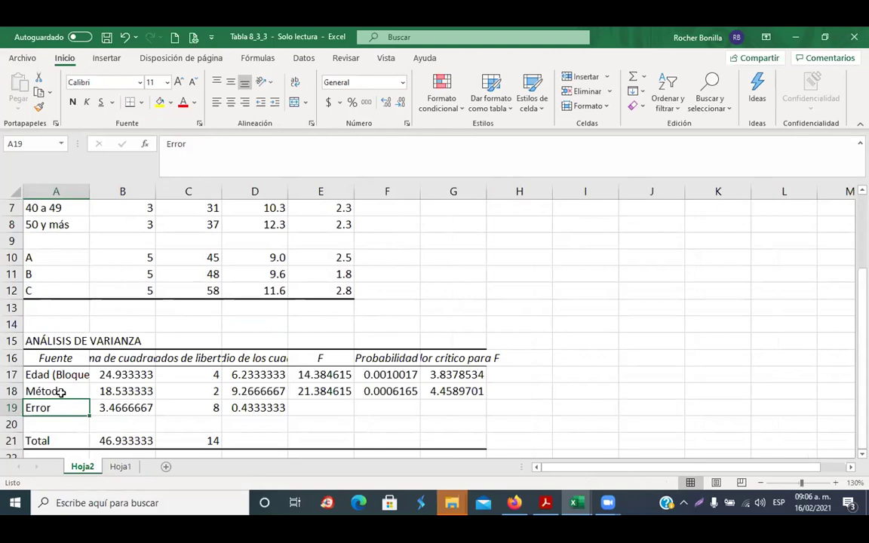
drag(89, 189, 100, 190)
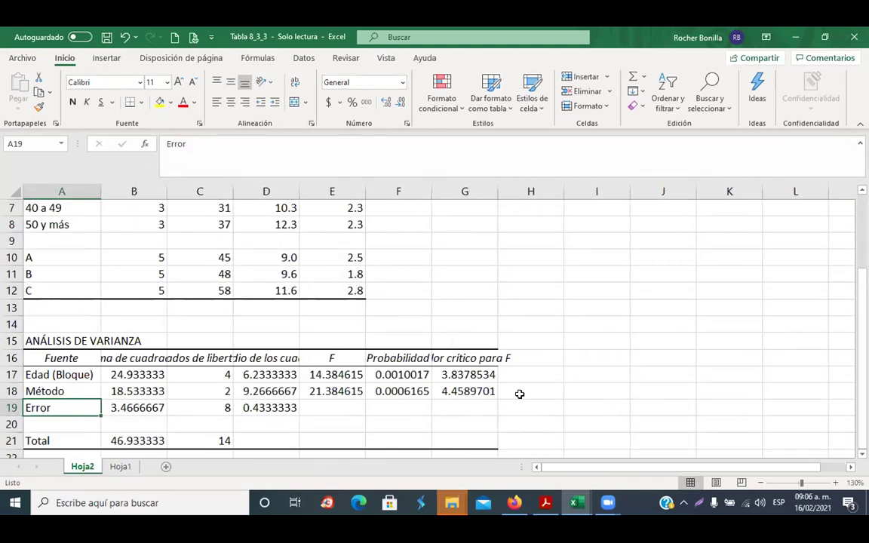
- Move the Edad (Bloque) row below Método using a new row inserted above Error, and delete the emptied row 17
click(11, 407)
right_click(10, 407)
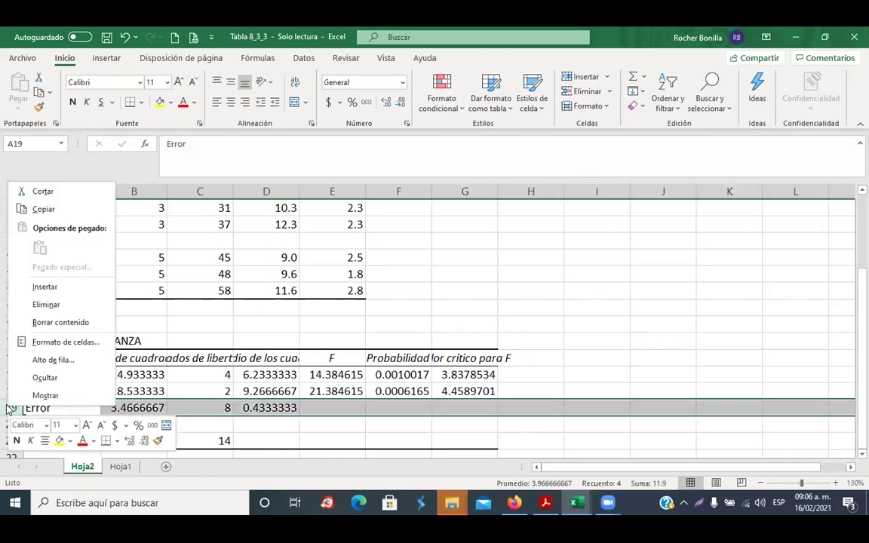
click(53, 290)
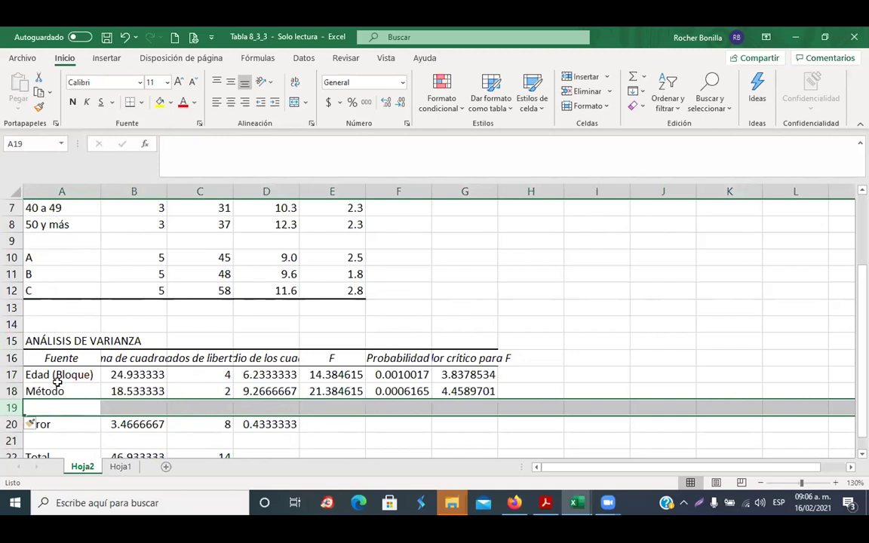
drag(49, 374, 519, 374)
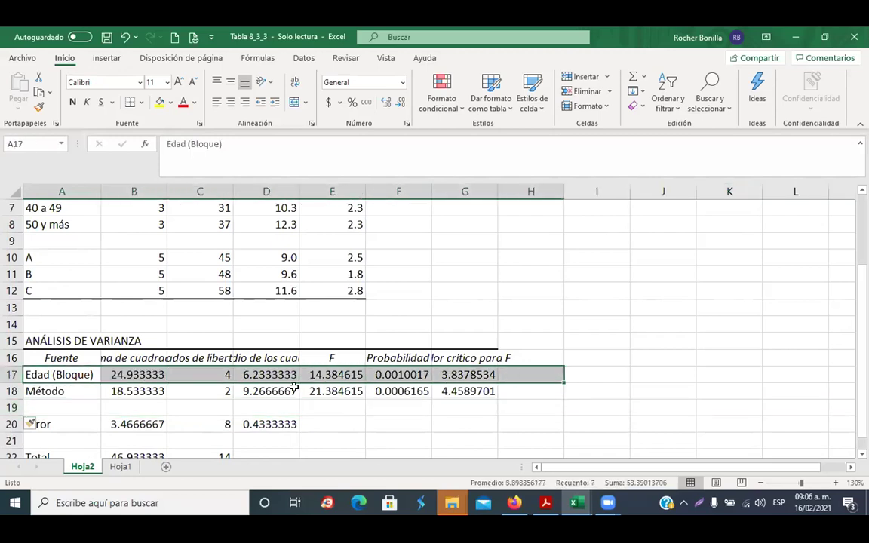
drag(226, 382, 224, 406)
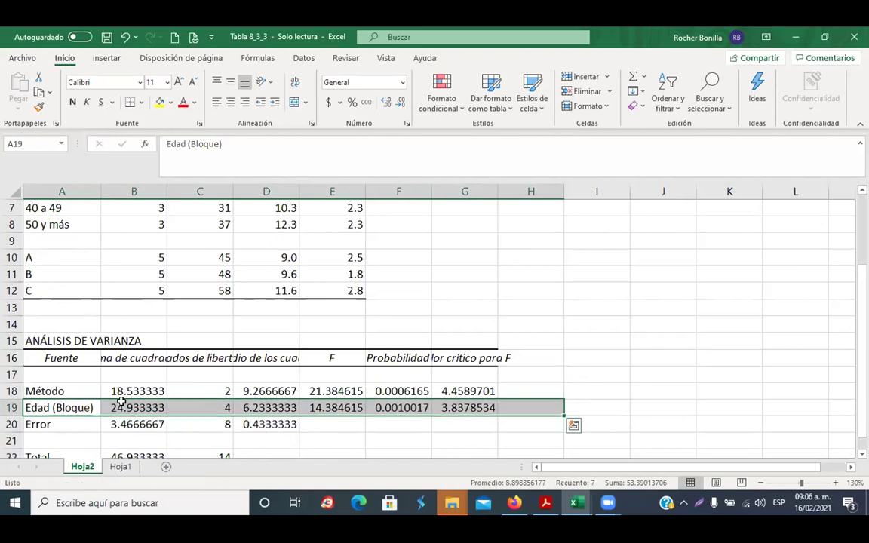
click(12, 374)
right_click(11, 374)
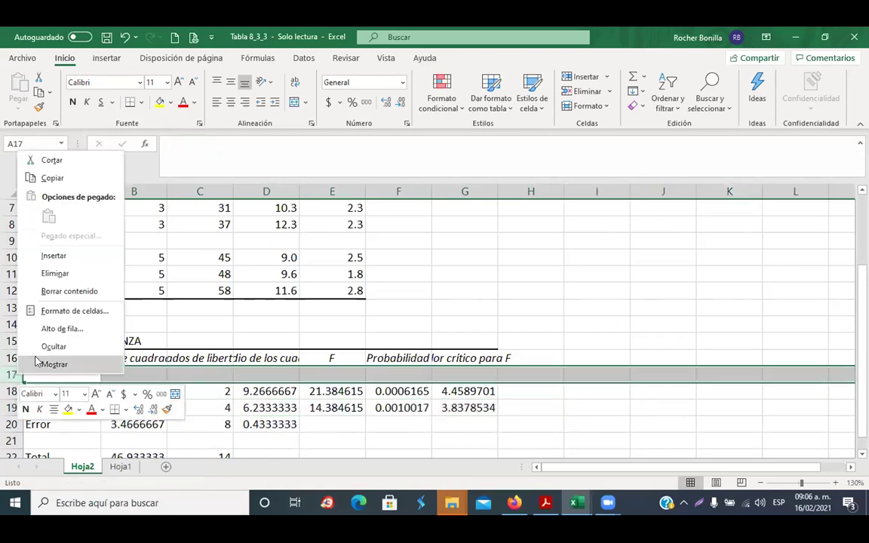
click(76, 272)
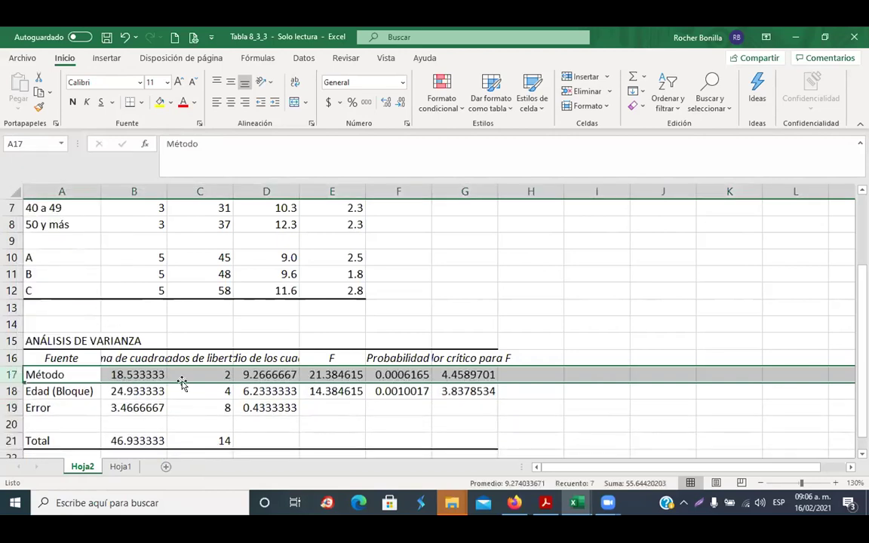
click(131, 391)
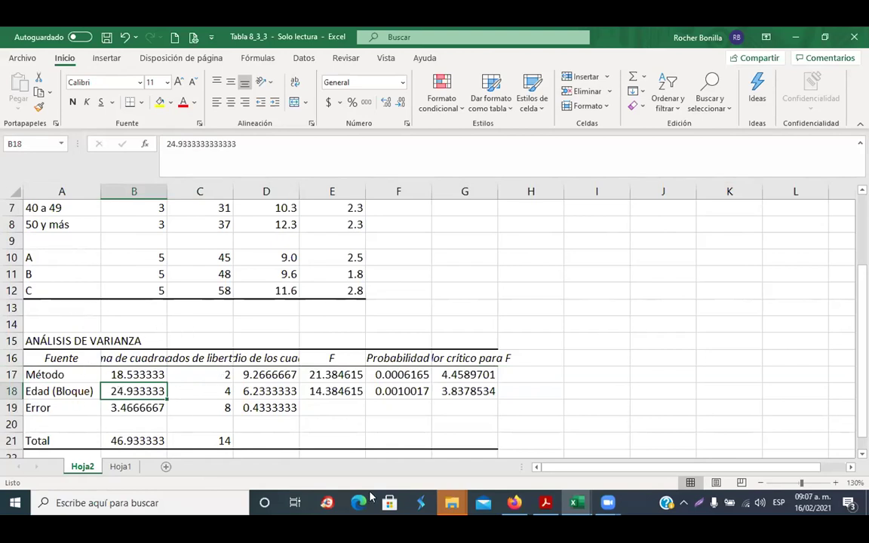
- Compare the reordered analysis of variance table with the sources in Tabla 8.3.4 of the PDF
click(534, 509)
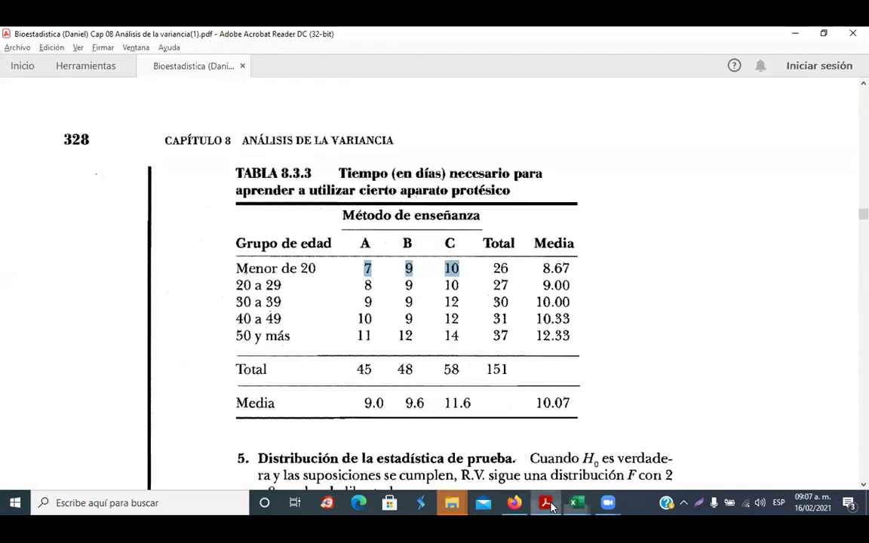
scroll(358, 293, down, 10)
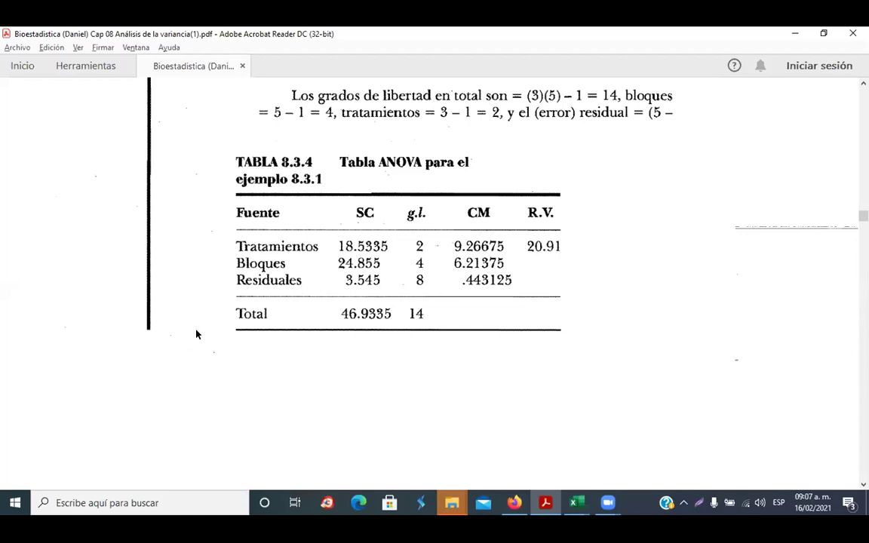
key(alt+Tab)
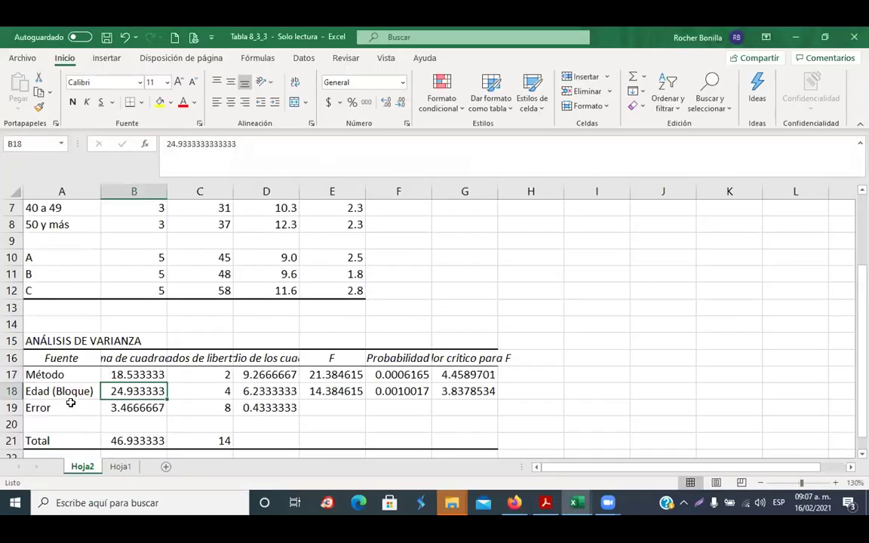
- Format the sums of squares in B17:B21 of the analysis of variance table to two decimal places
drag(151, 375, 147, 436)
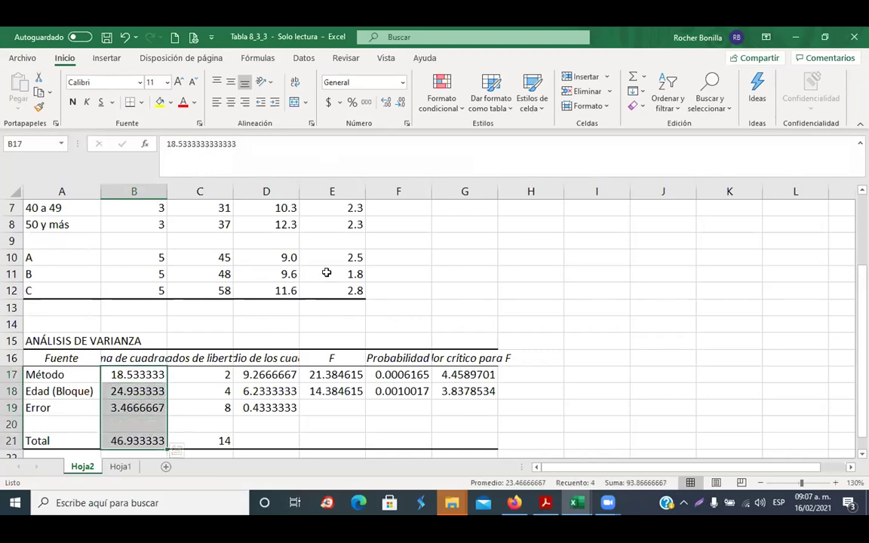
click(398, 104)
click(397, 104)
click(397, 104)
click(397, 104)
click(398, 104)
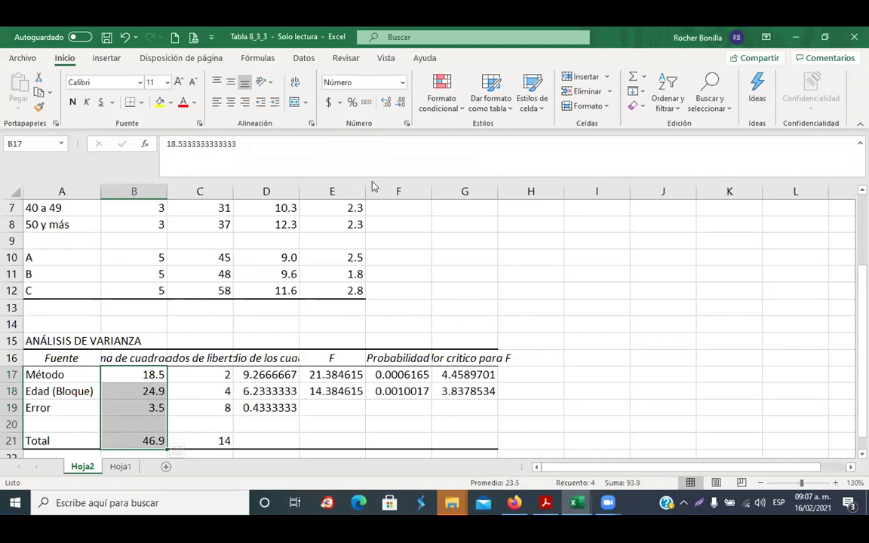
click(387, 103)
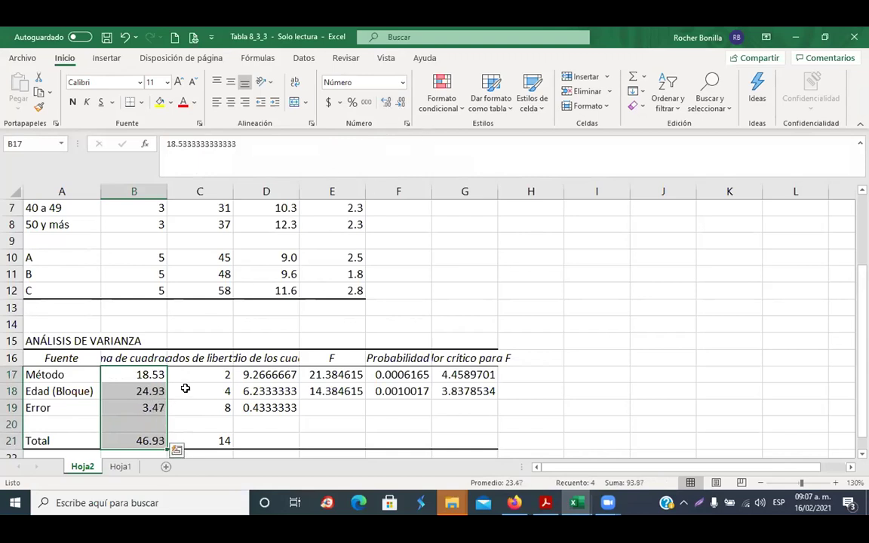
- Rename the sum of squares header in B16 as "SC" and the degrees of freedom header in C16 as "GL"
click(143, 361)
text(SC)
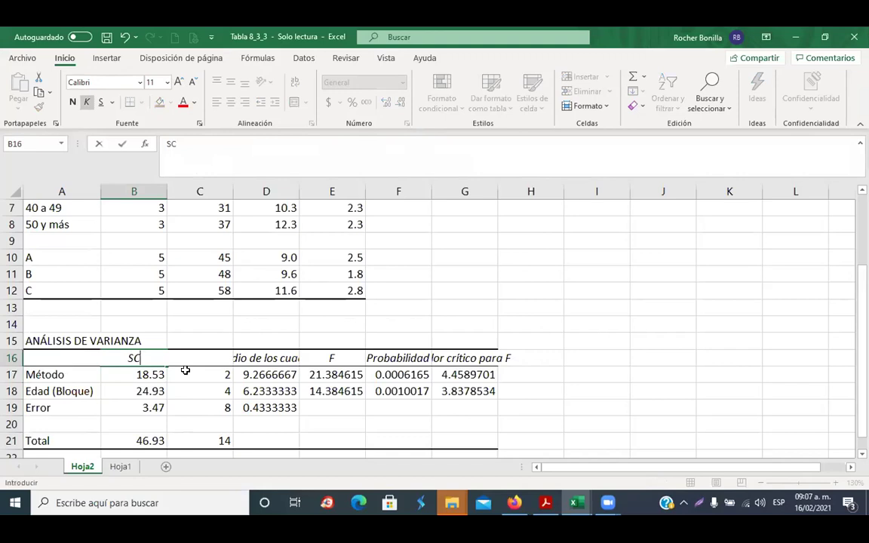
click(143, 407)
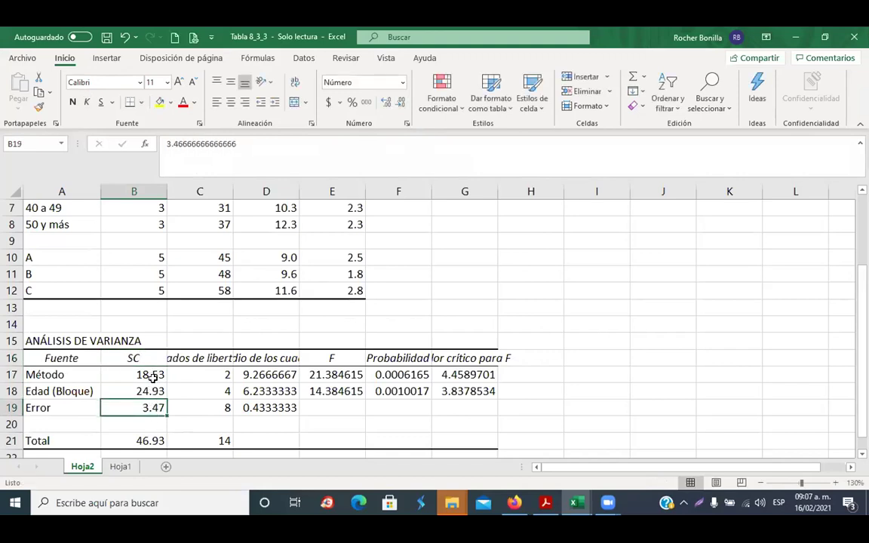
click(149, 443)
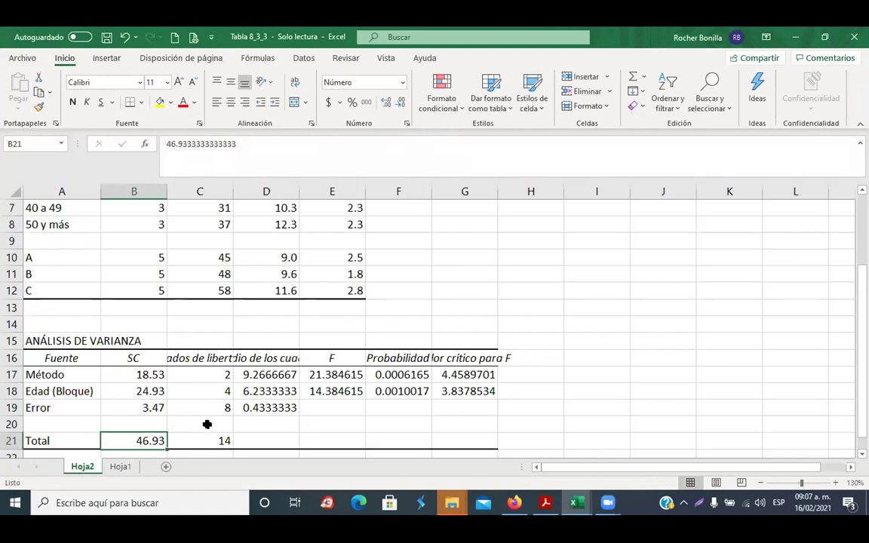
click(192, 361)
text(GK)
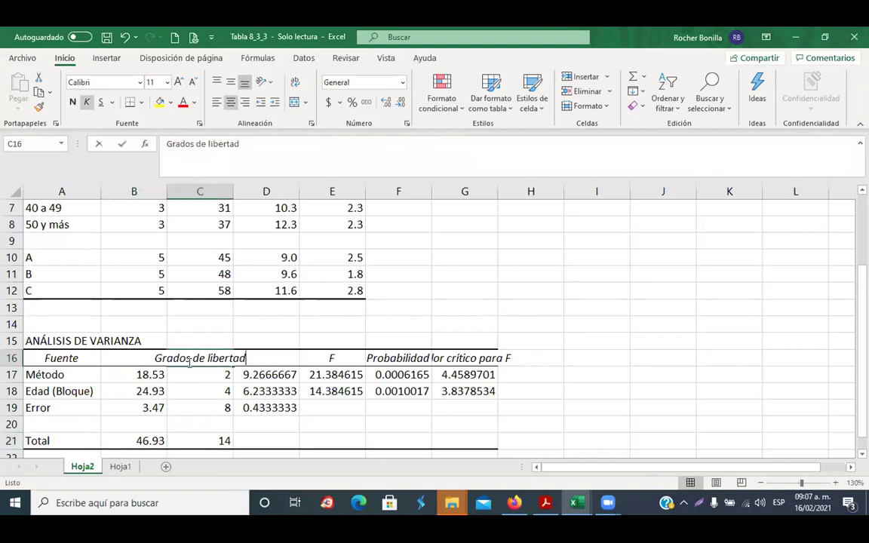
key(BackSpace)
text(L)
key(Return)
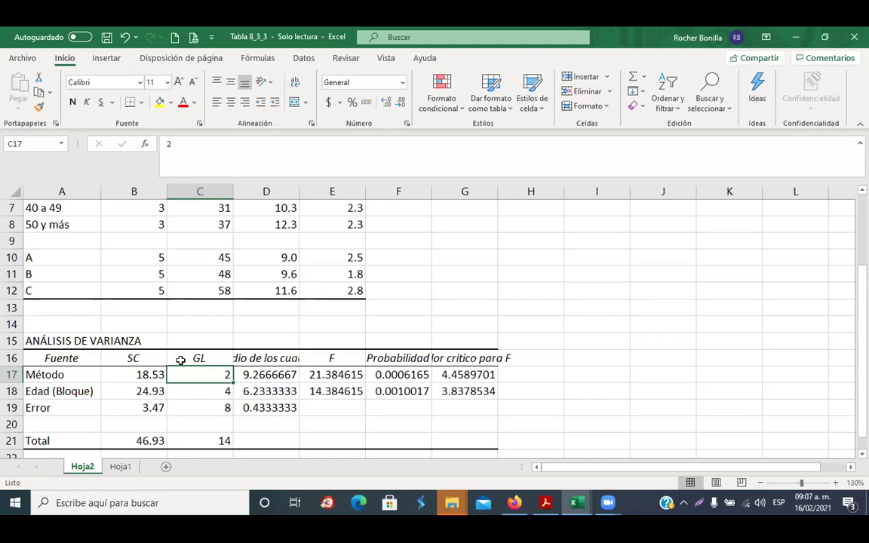
- Examine the method and age groups in the summary alongside the degrees of freedom for Edad (Bloque), Error and Total
scroll(120, 351, up, 1)
click(48, 310)
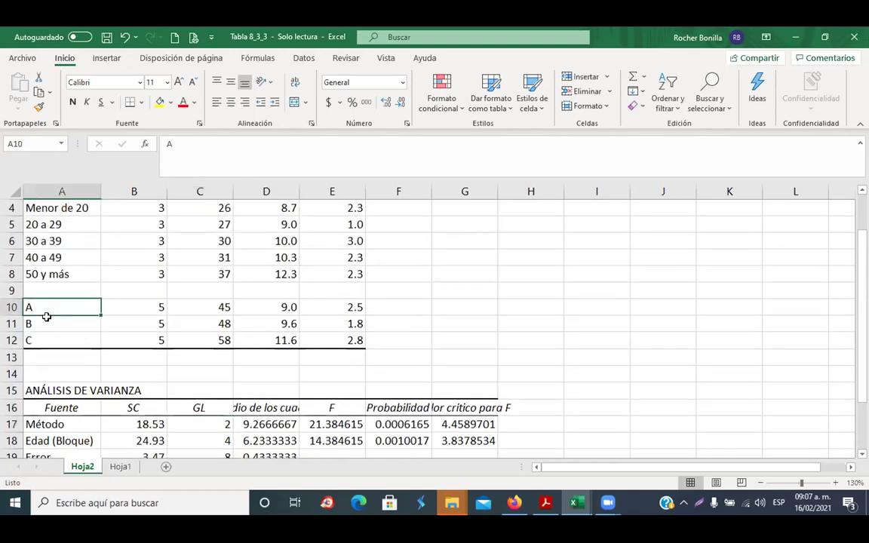
drag(47, 317, 43, 337)
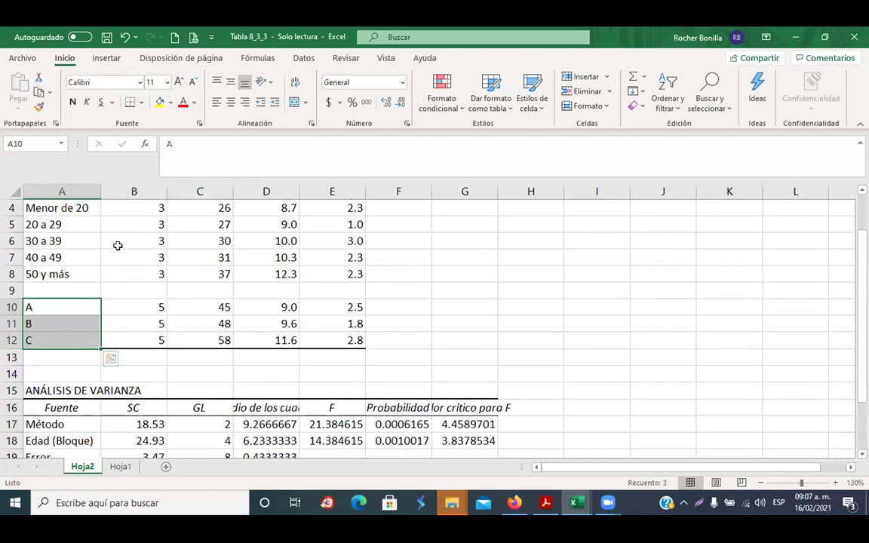
scroll(118, 244, up, 1)
drag(50, 258, 52, 324)
scroll(158, 320, down, 3)
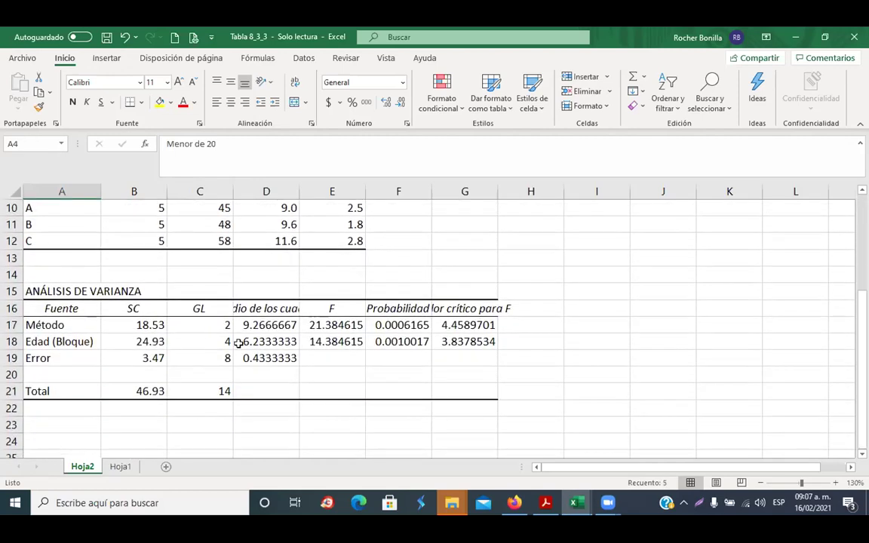
click(215, 340)
click(226, 358)
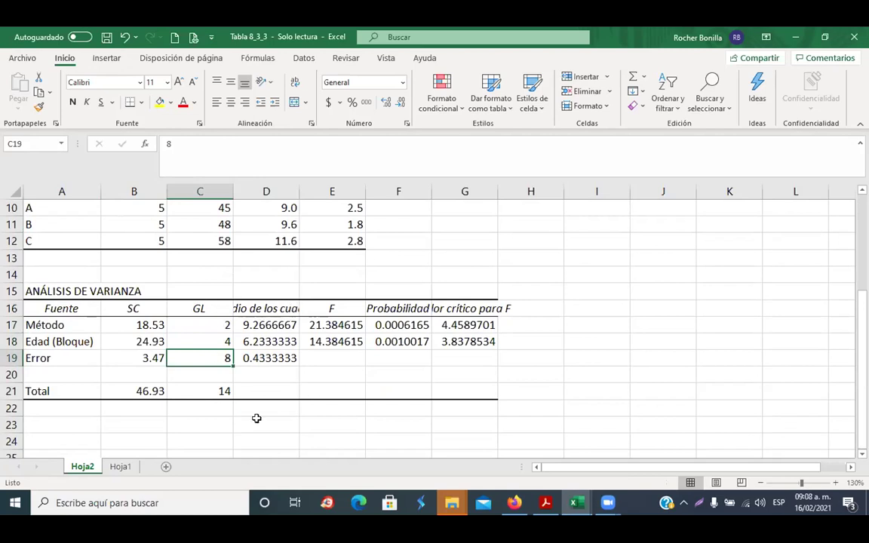
click(223, 392)
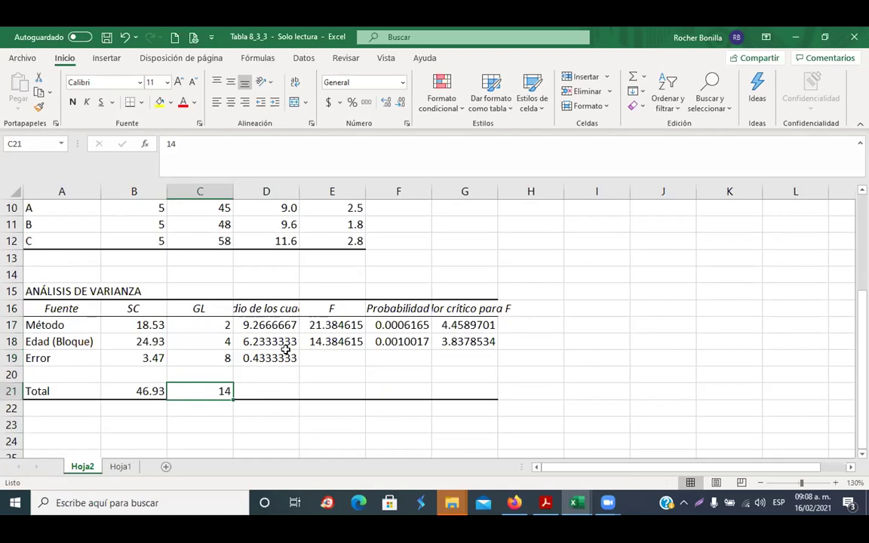
- Rename the mean square header in D16 as "CM" and format D17:D19 to two decimal places
click(266, 309)
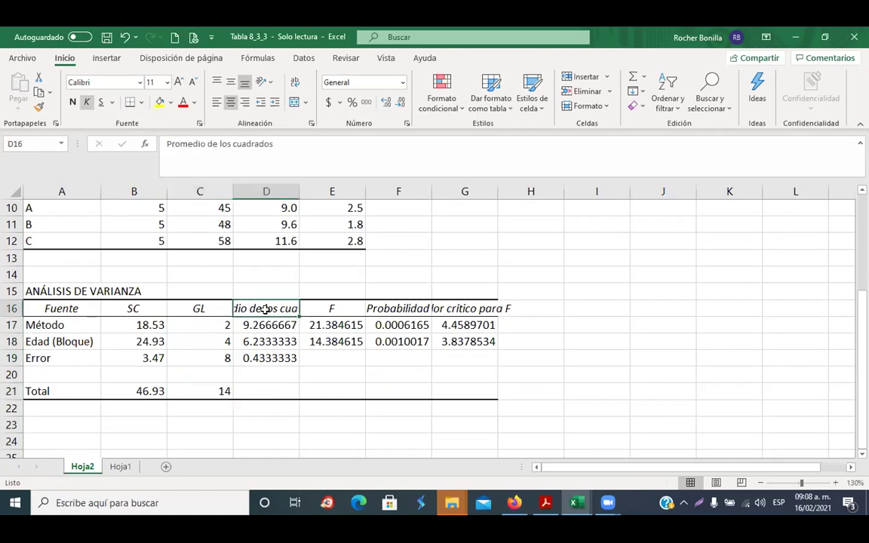
text(CM)
key(Return)
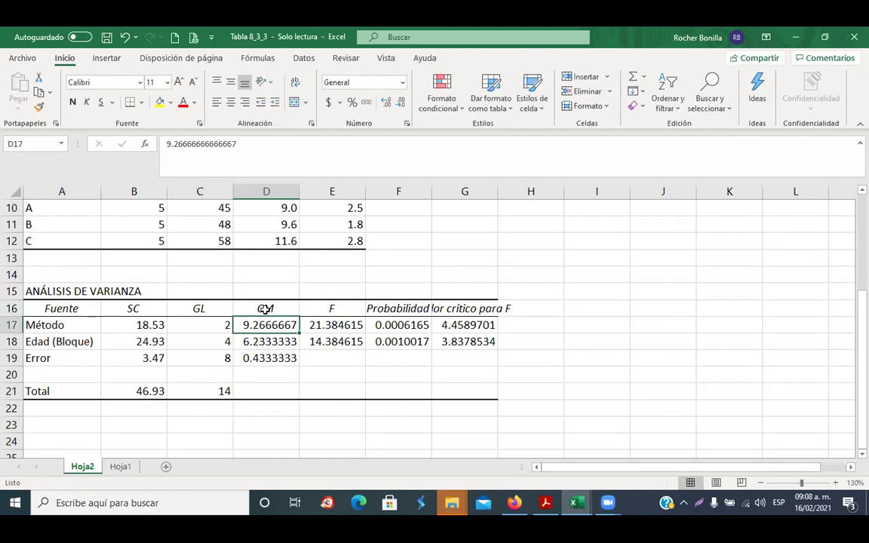
drag(267, 325, 291, 353)
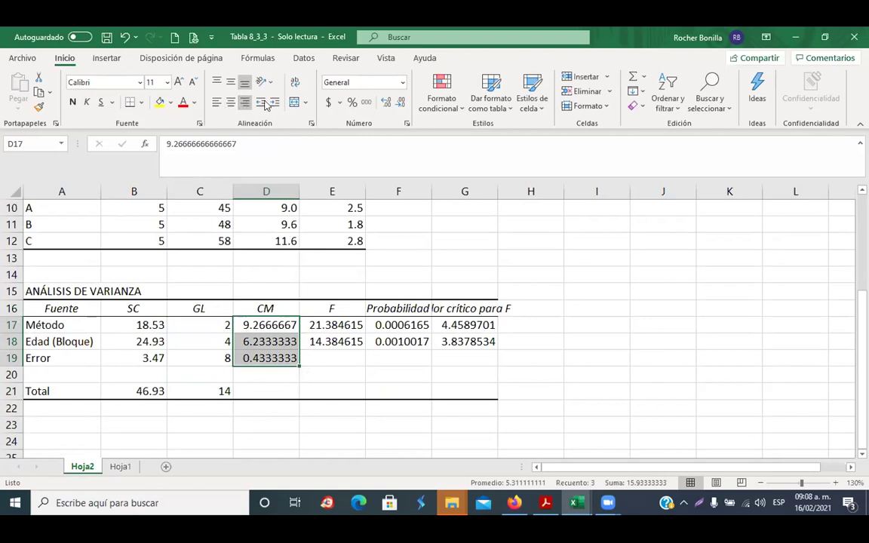
click(398, 103)
click(398, 103)
click(398, 103)
click(398, 102)
click(398, 102)
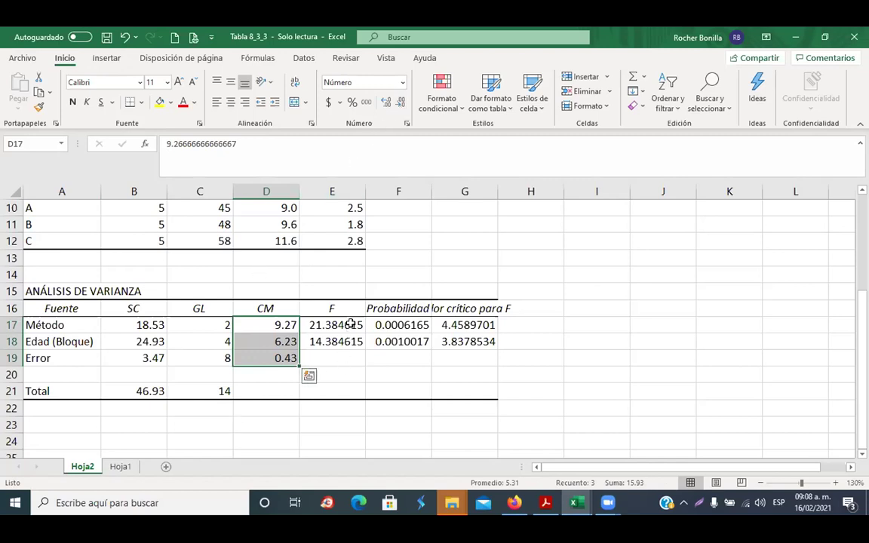
- Format the F values of Método and Edad (Bloque) in E17:E18 to two decimal places
drag(351, 323, 348, 340)
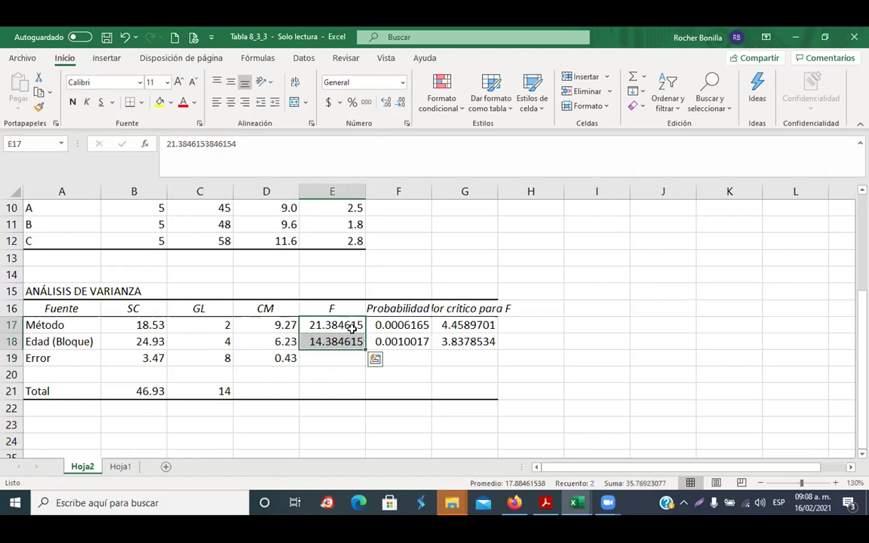
click(400, 104)
click(400, 104)
click(400, 104)
click(400, 104)
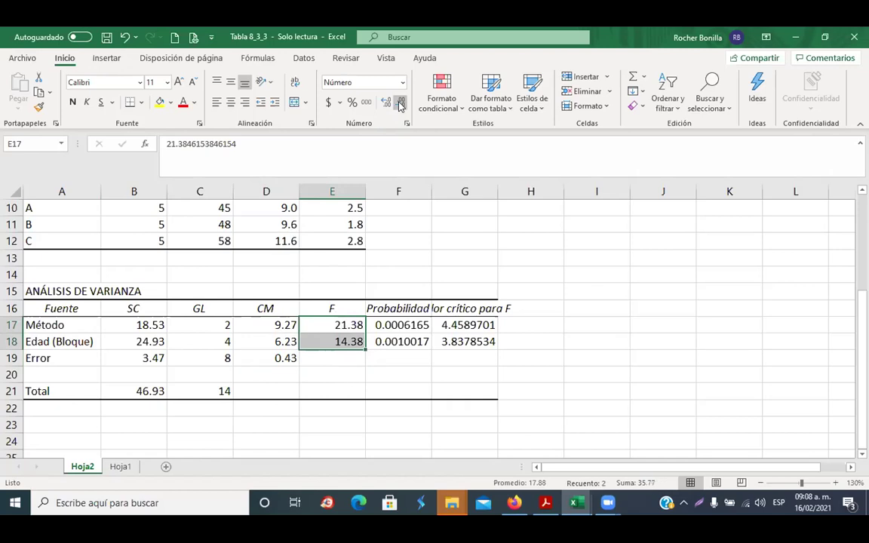
- Highlight the F, probability and critical value cells of the Método row, E17:G17, with yellow fill
click(331, 325)
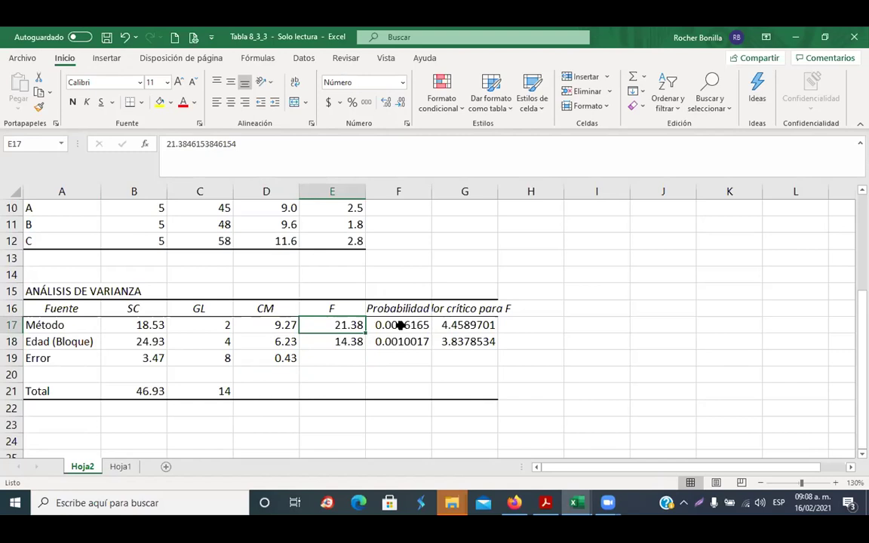
drag(400, 325, 457, 325)
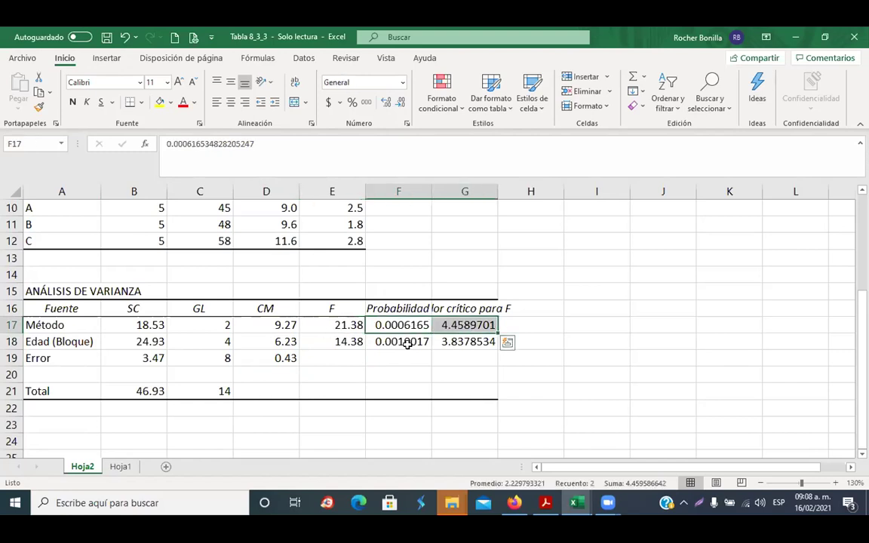
drag(347, 324, 452, 325)
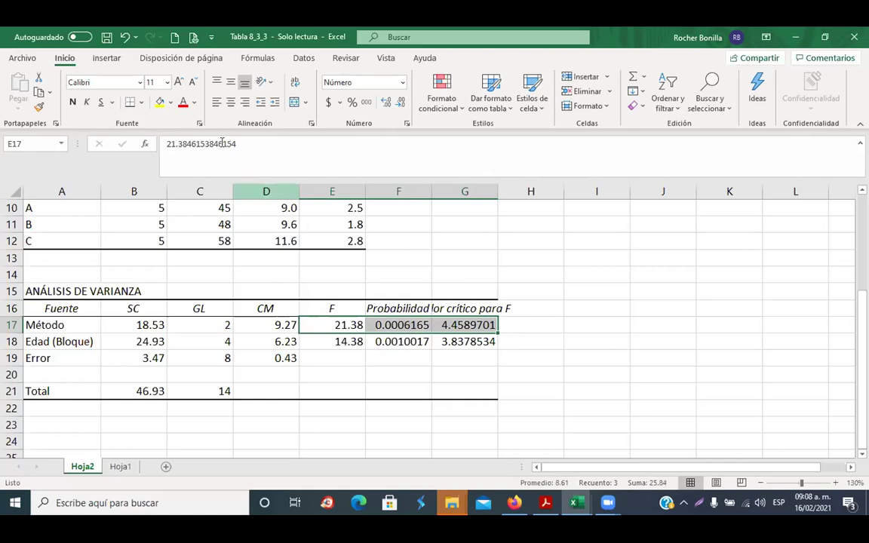
click(158, 101)
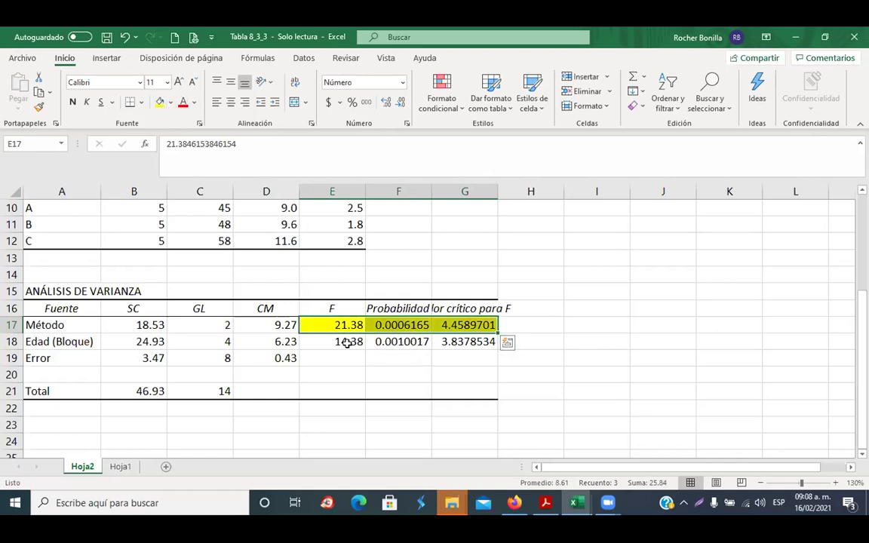
- Rename the probability header in F16 as "Valor p" and the critical F header in G16 as "Valor critico"
click(399, 343)
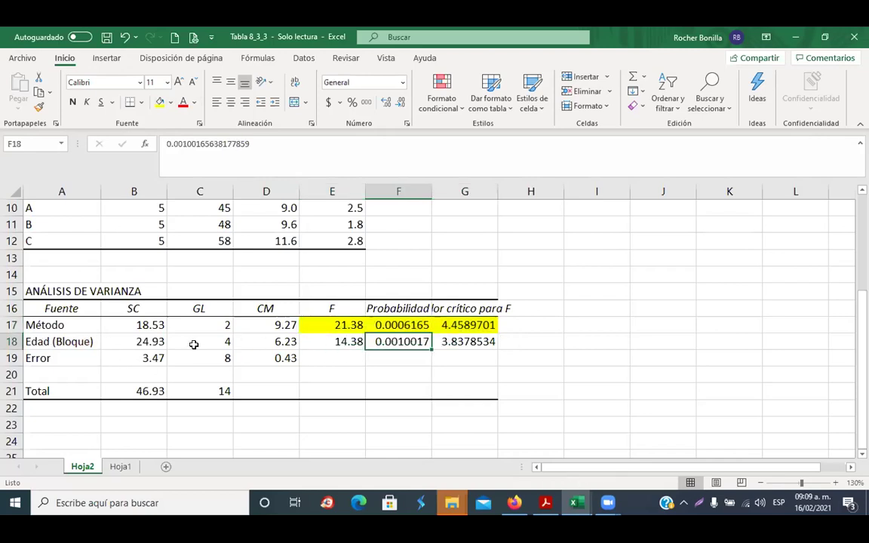
click(397, 307)
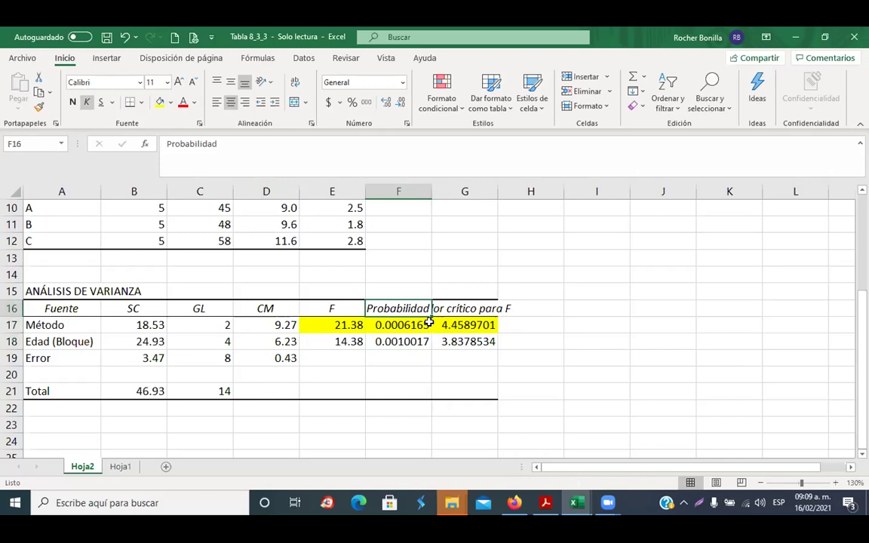
text(Valor p)
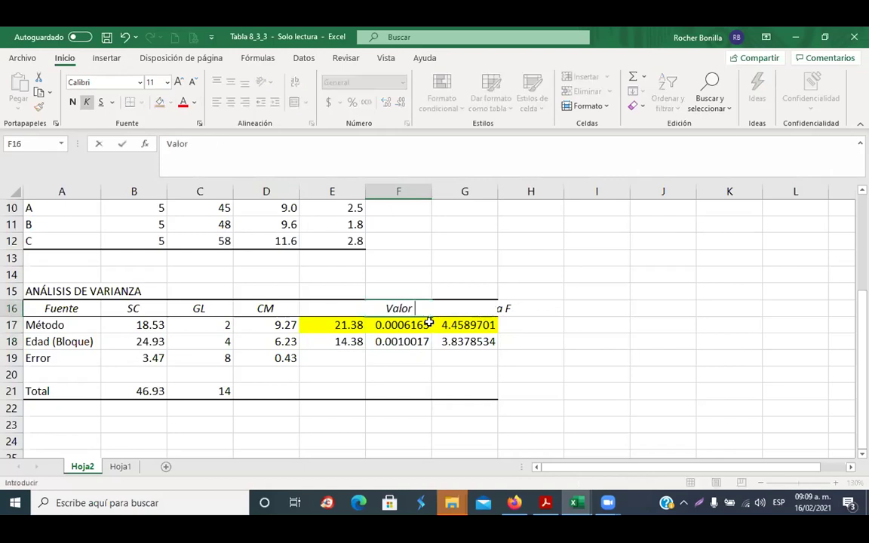
key(Return)
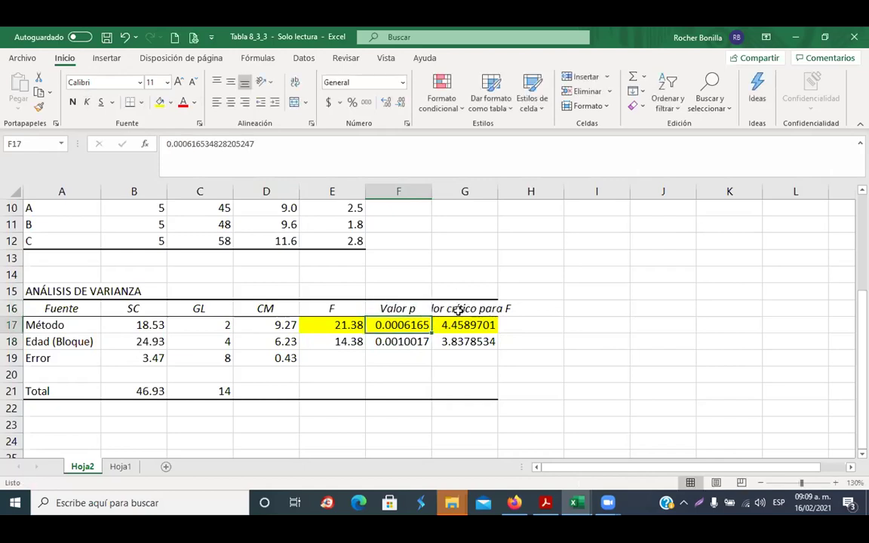
click(459, 309)
text(Val)
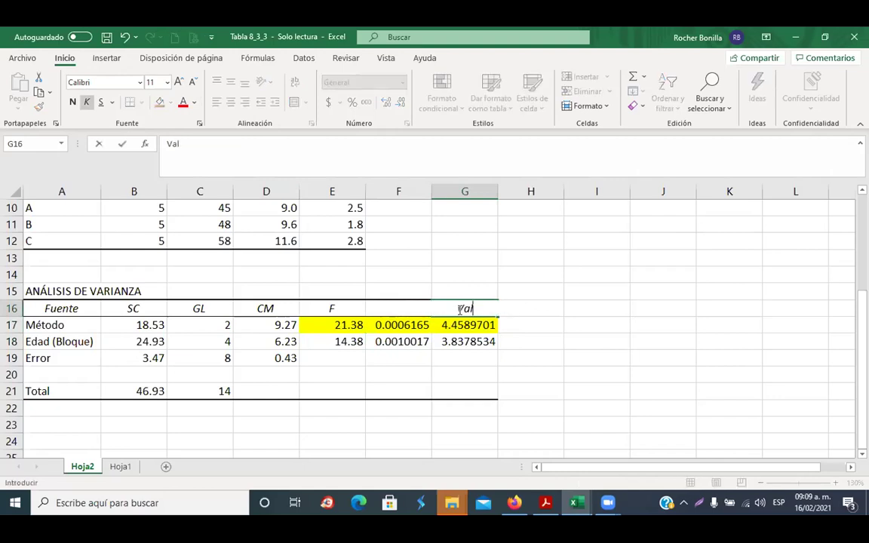
text(or crítico)
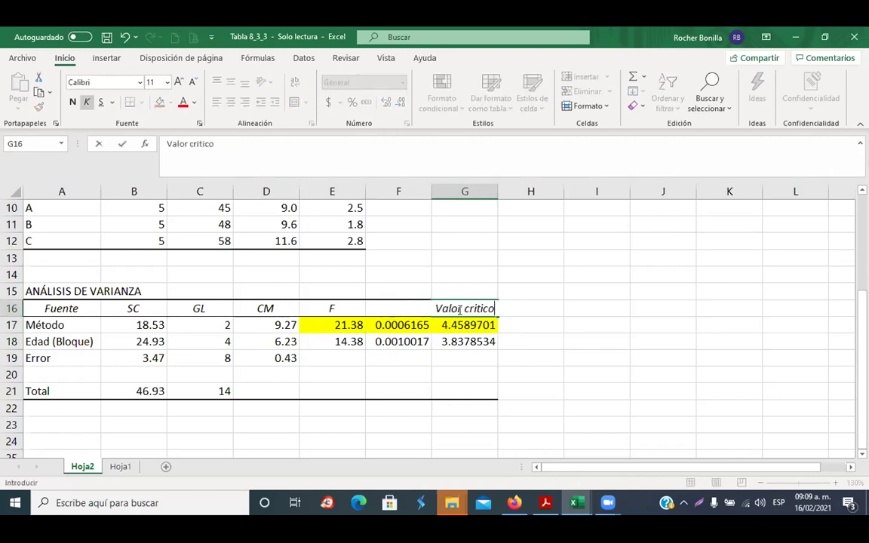
key(Return)
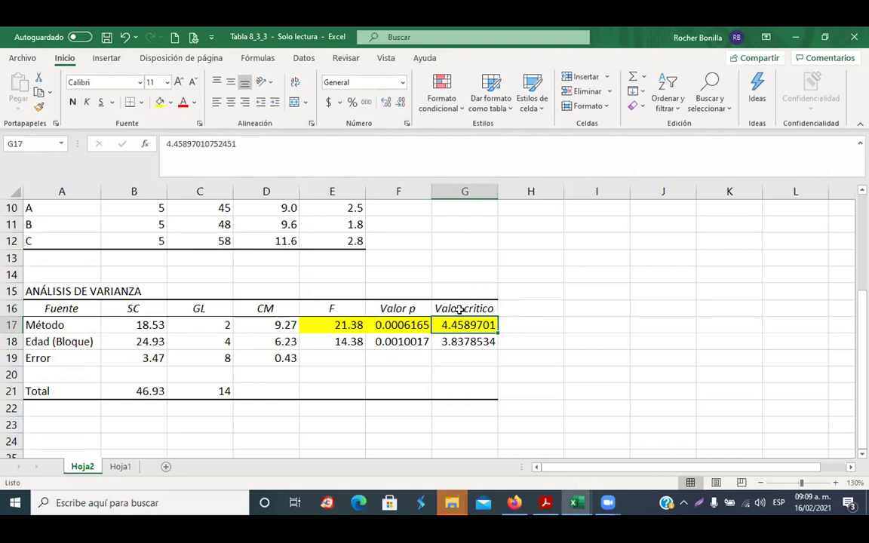
- Enter the note "Los bloques son diferentes!" in G20 and review the p-value of Edad (Bloque) in F18
click(395, 343)
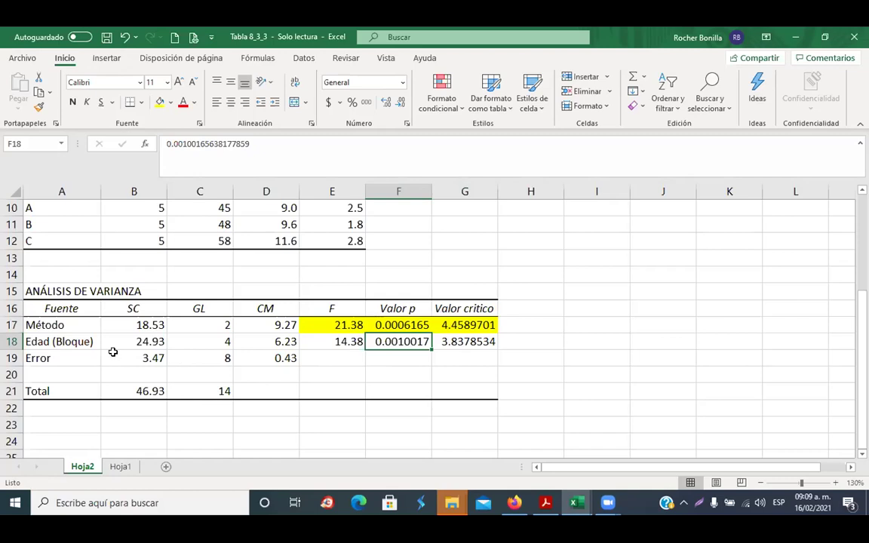
click(464, 372)
text(Los bloques son diferentes!)
key(Return)
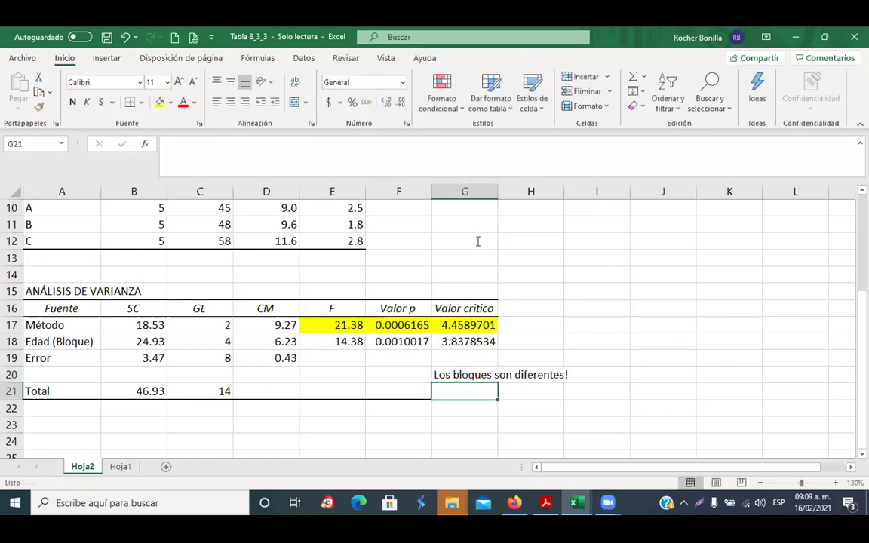
key(Up)
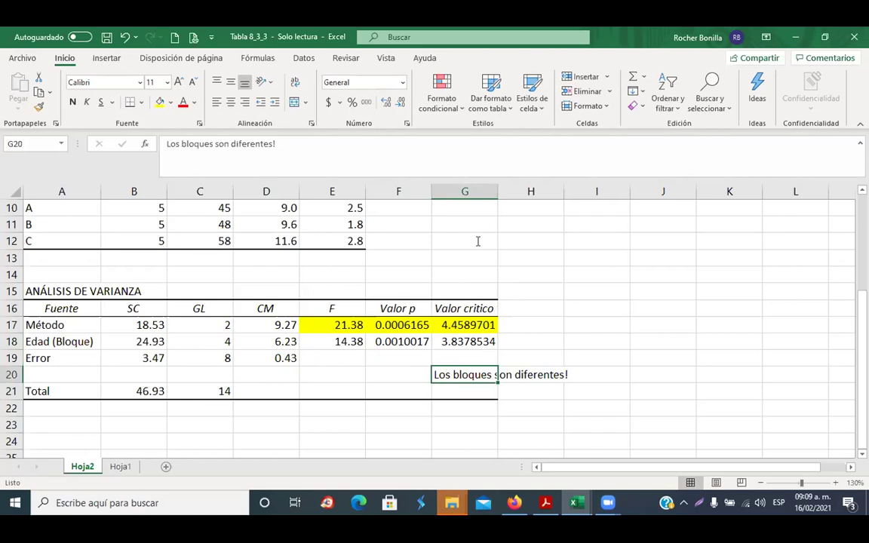
key(Up)
key(Up)
key(Left)
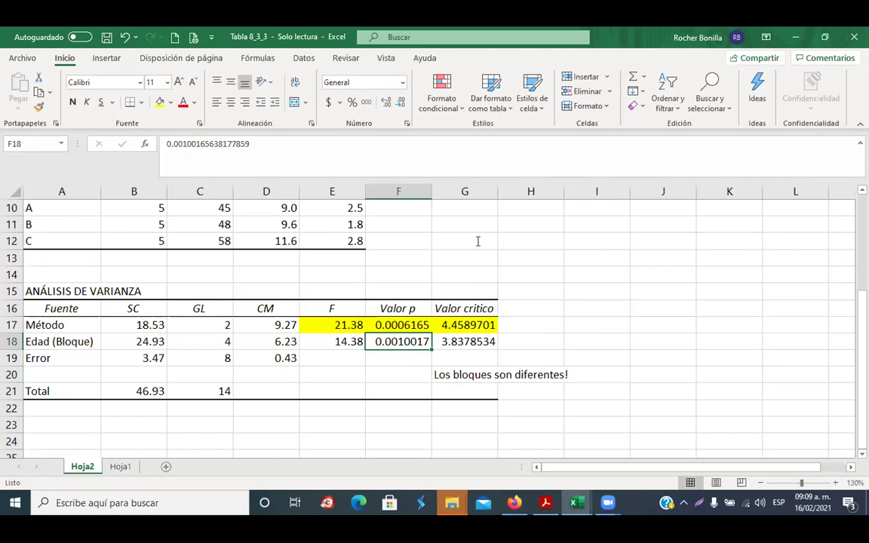
click(477, 241)
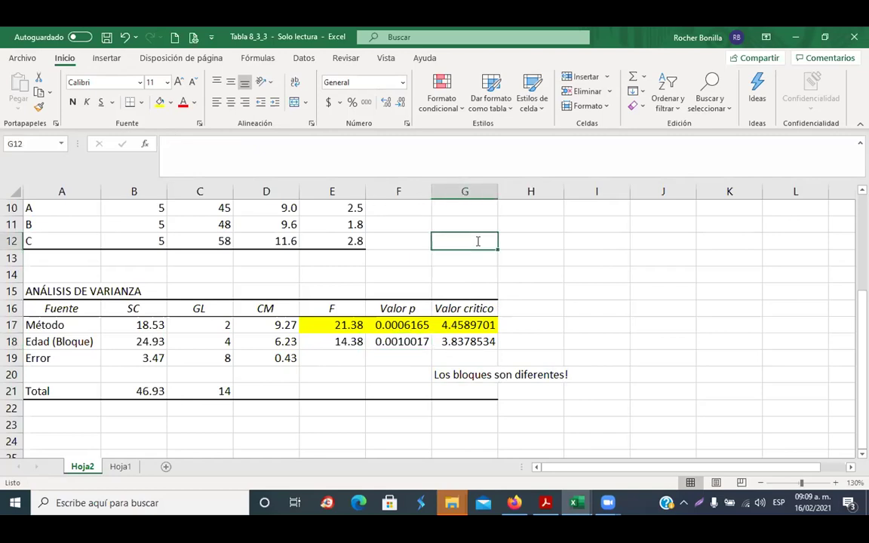
- Enter the null hypothesis for the blocks, "Ho: B1 = B2 = B3 = B4 = B5", in G12
text(H)
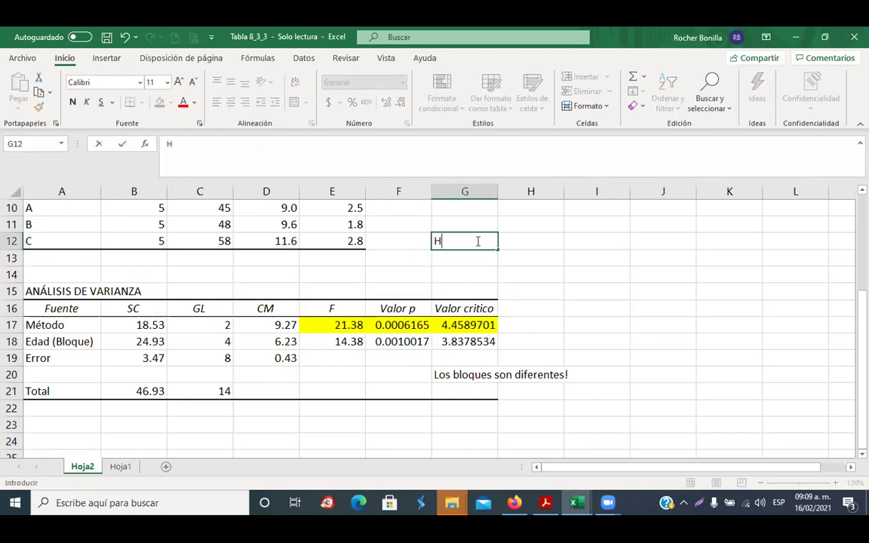
text(o: B1 ) B2)
key(BackSpace)
key(BackSpace)
key(BackSpace)
key(BackSpace)
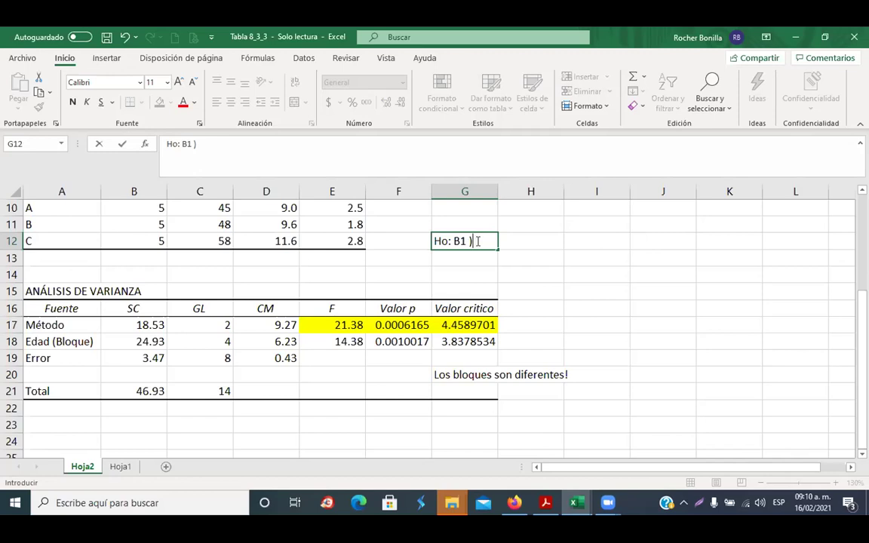
text(= B2 = B)
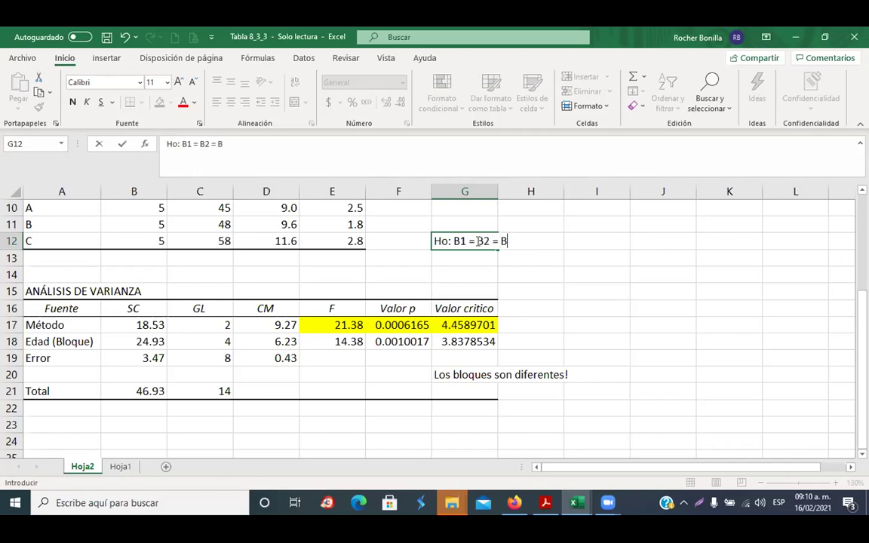
text(3 = B4 = B5)
key(Return)
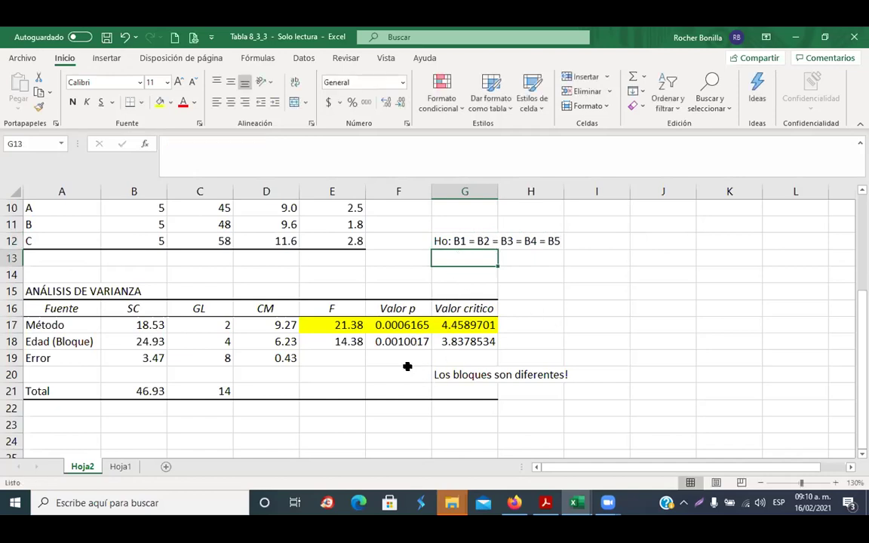
- Move the note "Los bloques son diferentes!" to F19 and clear the block hypothesis from G12
click(401, 344)
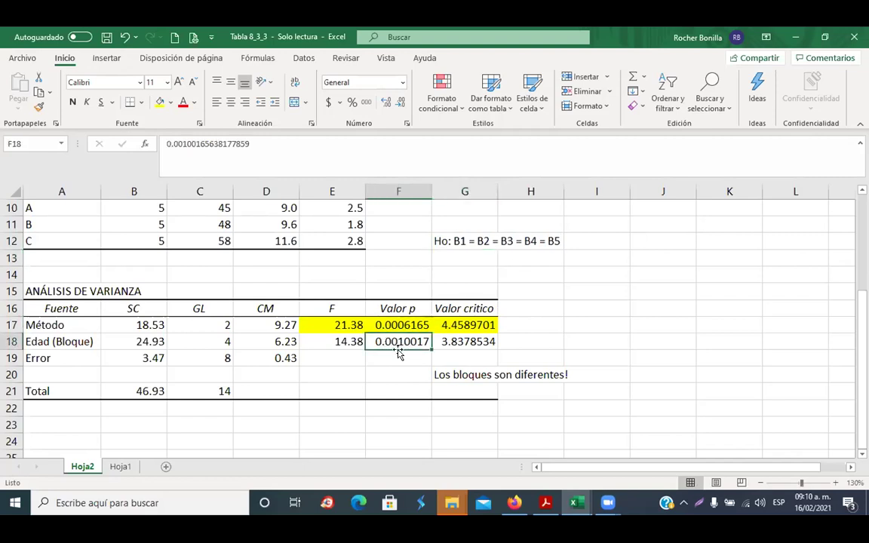
click(473, 374)
drag(438, 368, 417, 364)
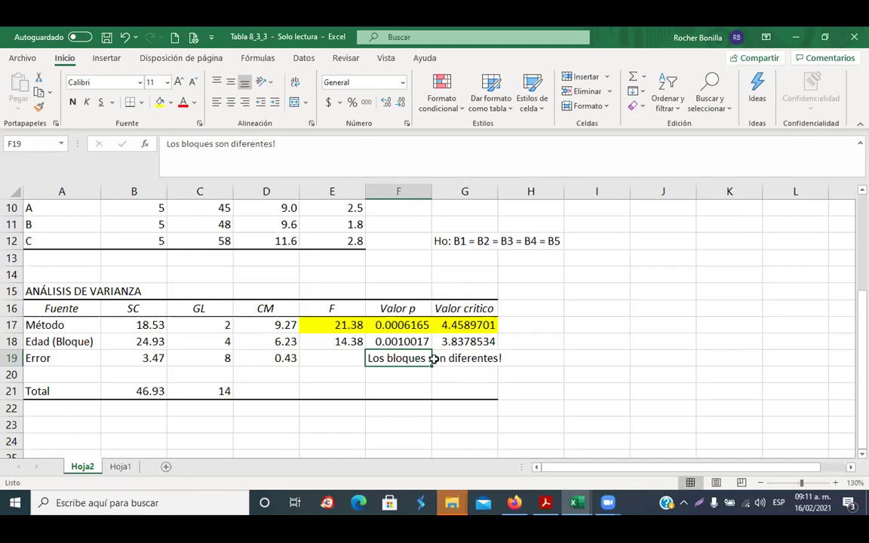
drag(439, 240, 546, 238)
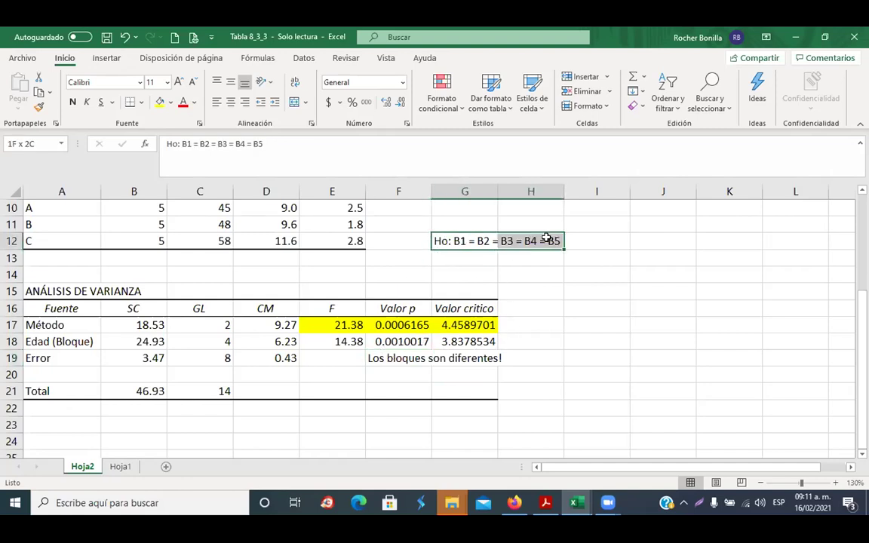
key(Delete)
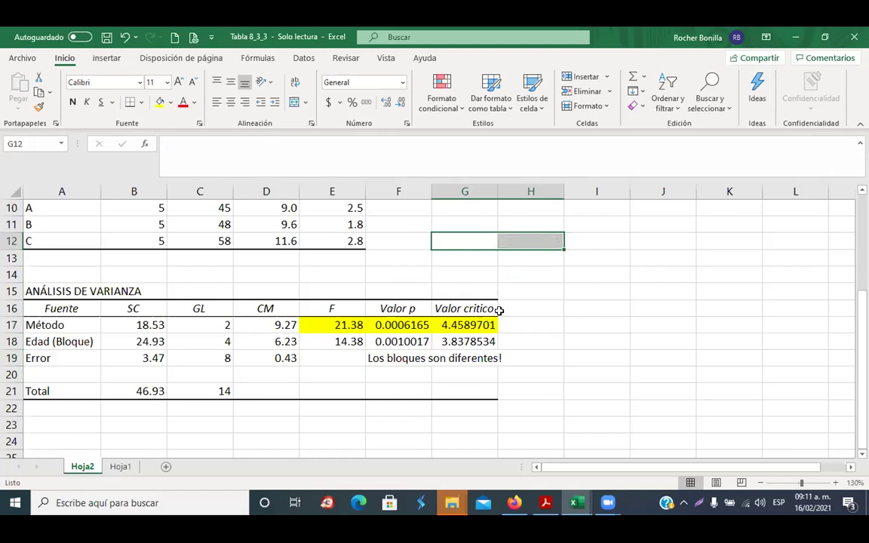
- Review the F, p-value and critical value of Método and enter the decision "Se rechaza Ho" in I15
drag(336, 324, 483, 325)
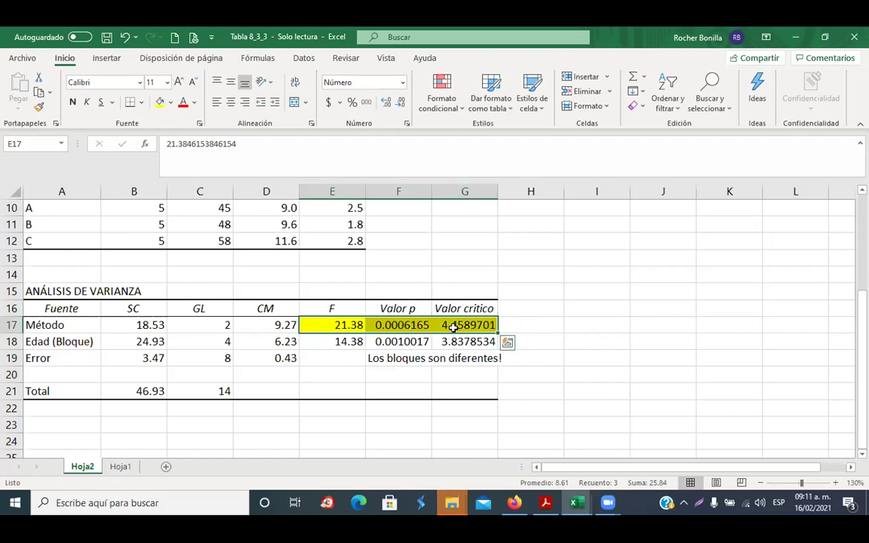
click(398, 325)
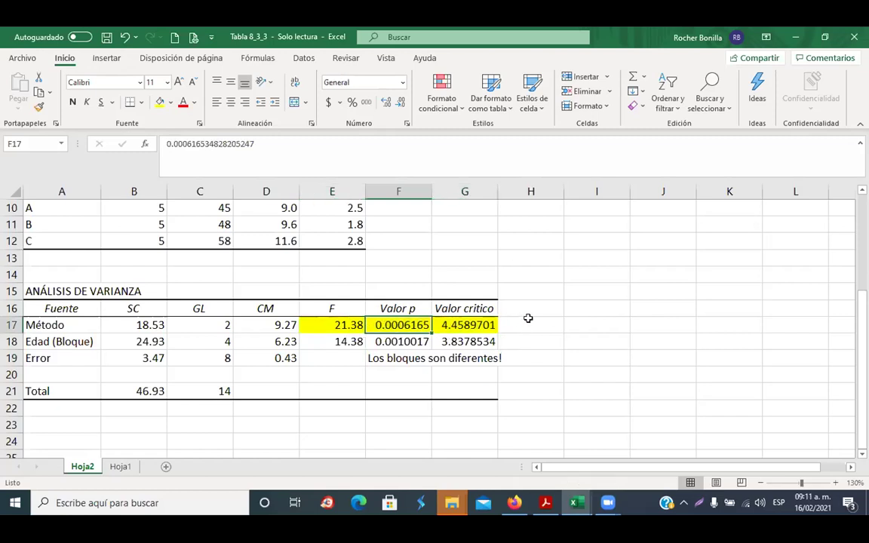
click(578, 291)
text(S)
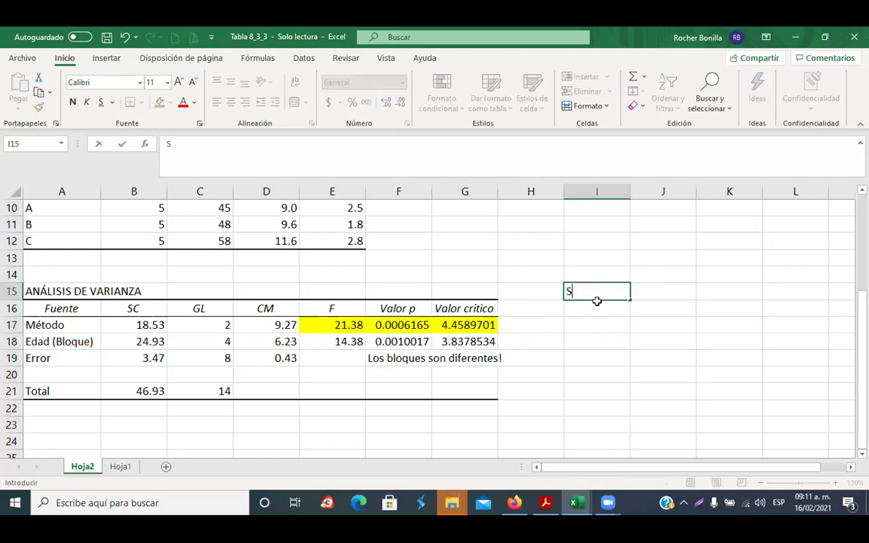
text(e rechaza Ho,)
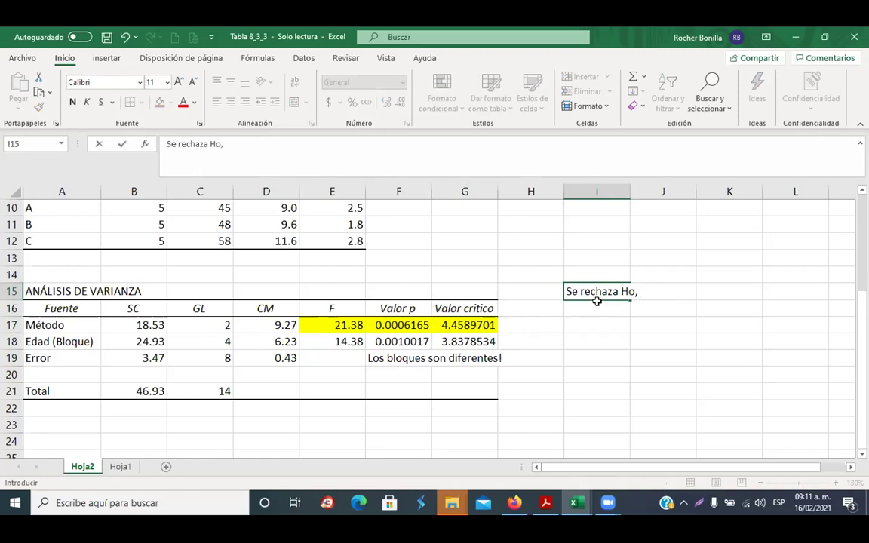
key(Return)
- Check the Método p-value in F17 and enter the conclusion opening "Al 5% de significancia" in I16
click(393, 325)
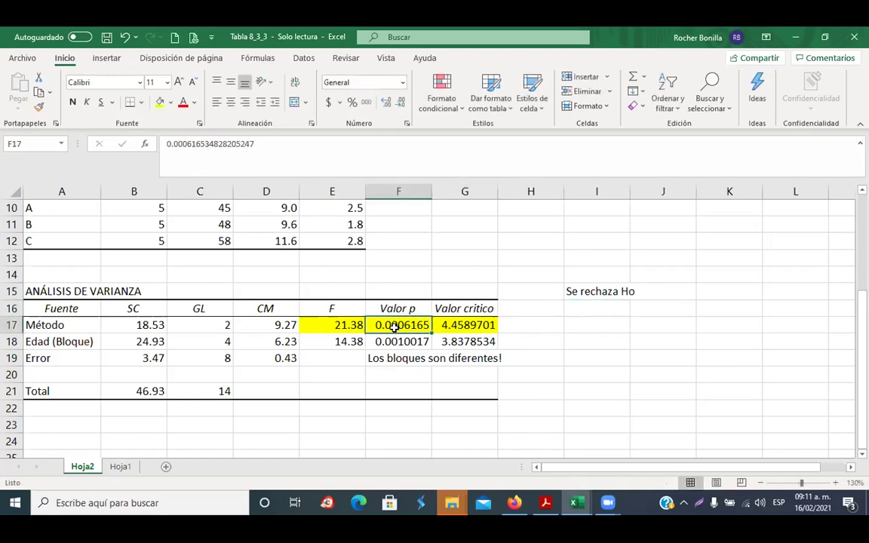
click(39, 326)
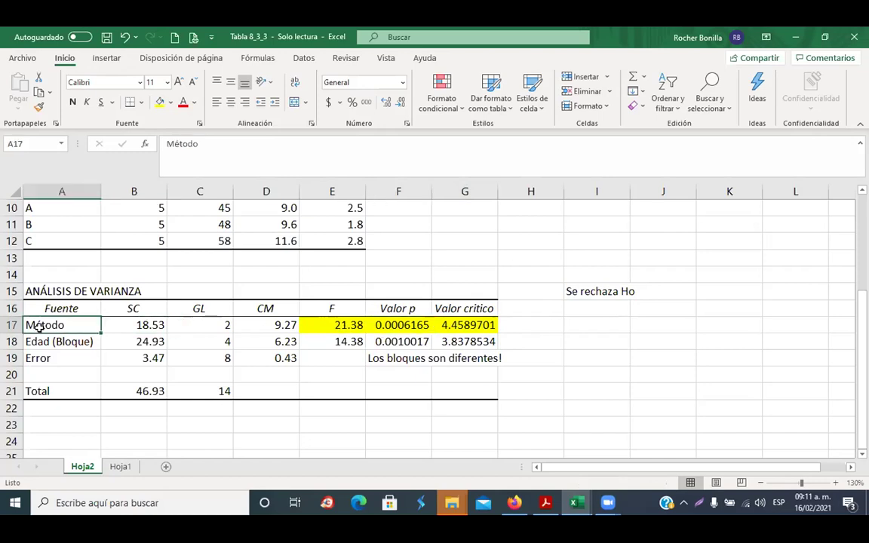
click(396, 328)
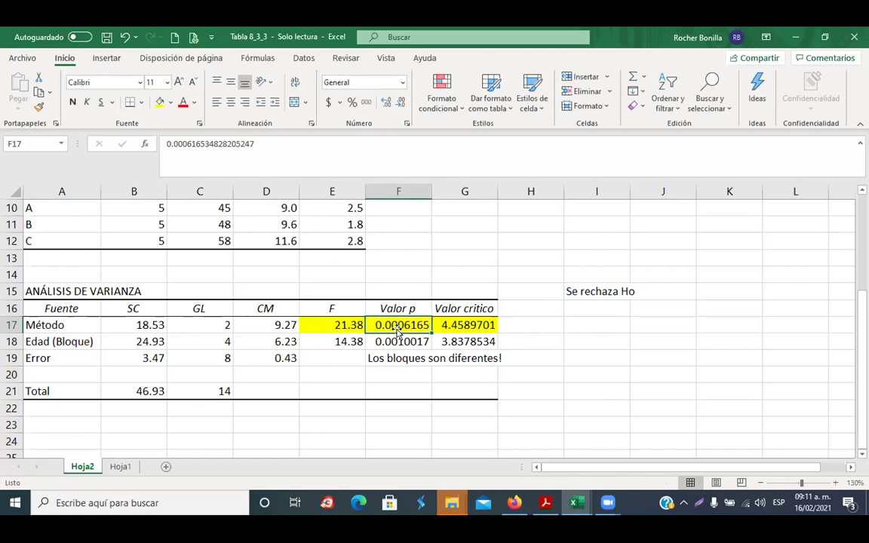
click(583, 301)
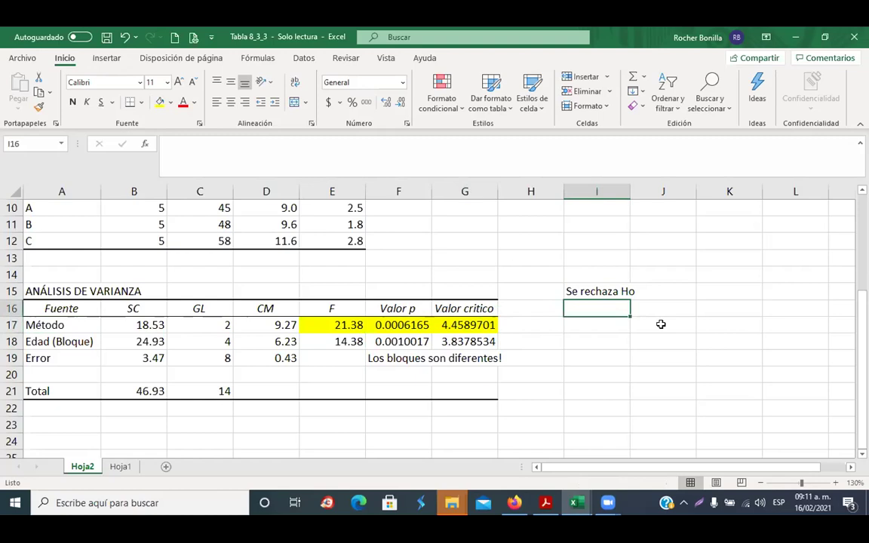
text(Al)
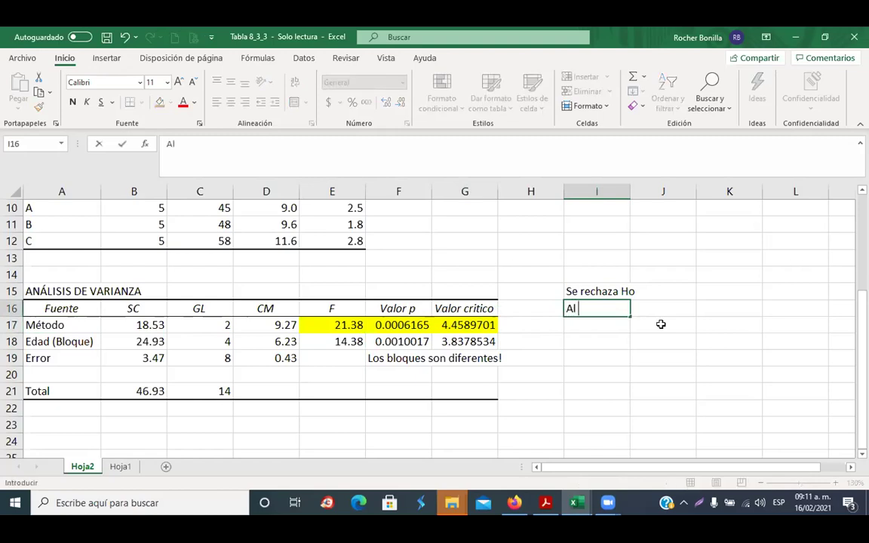
text( 5% de si)
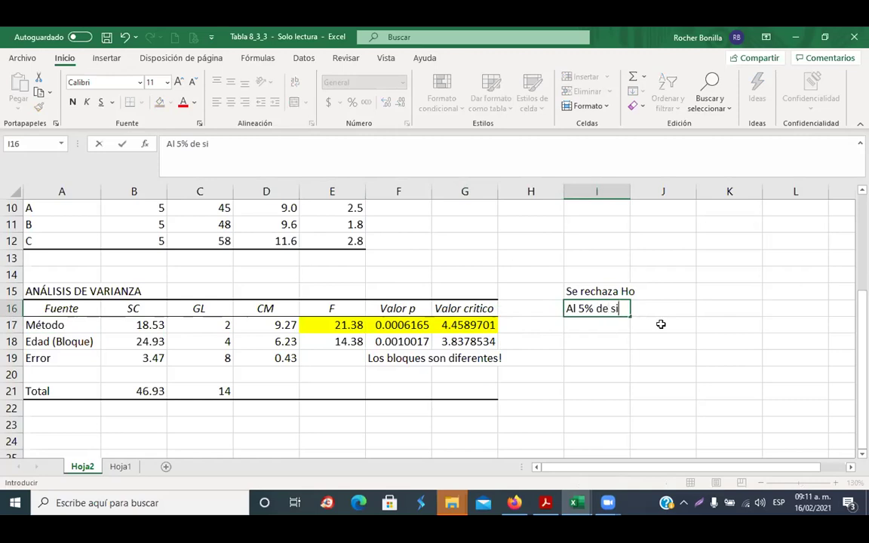
text(gnificancia)
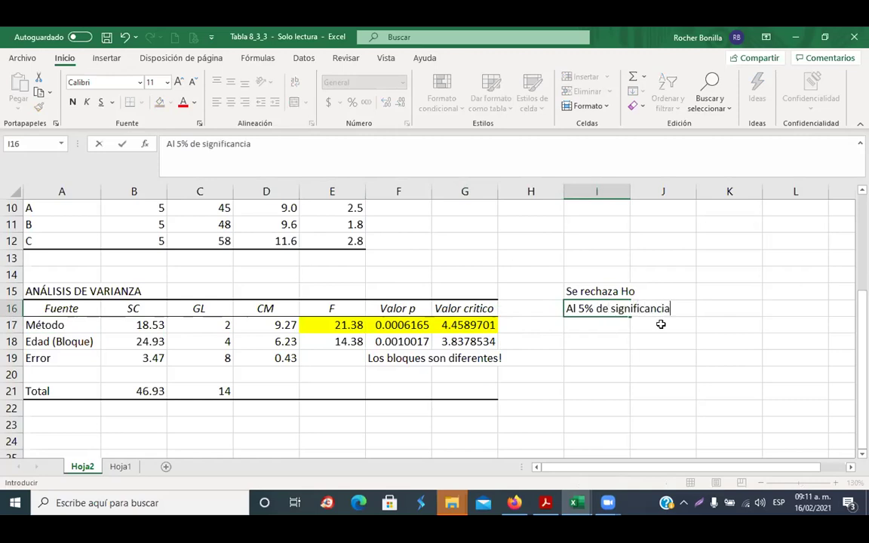
key(Return)
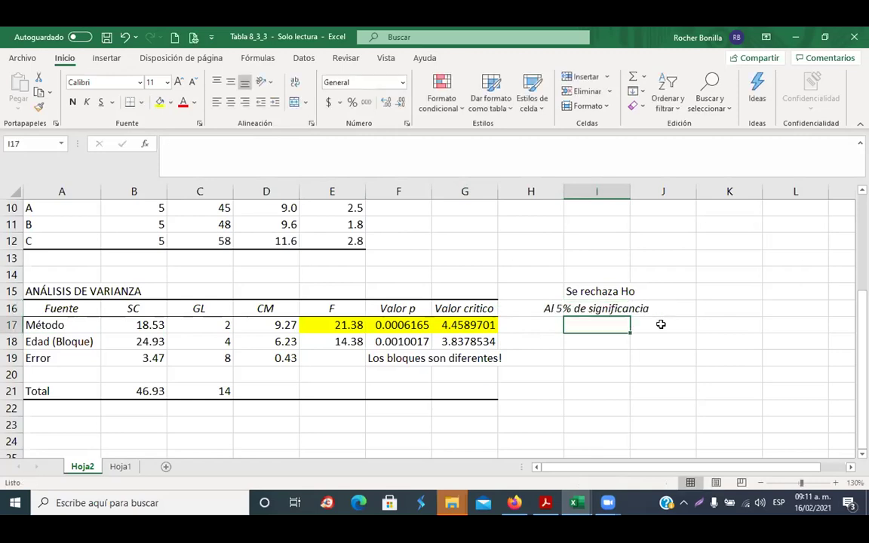
- Switch to the Tabla 8_2_3-1 workbook and read the conclusion below the ANOVA table on Hoja2
click(580, 504)
click(544, 462)
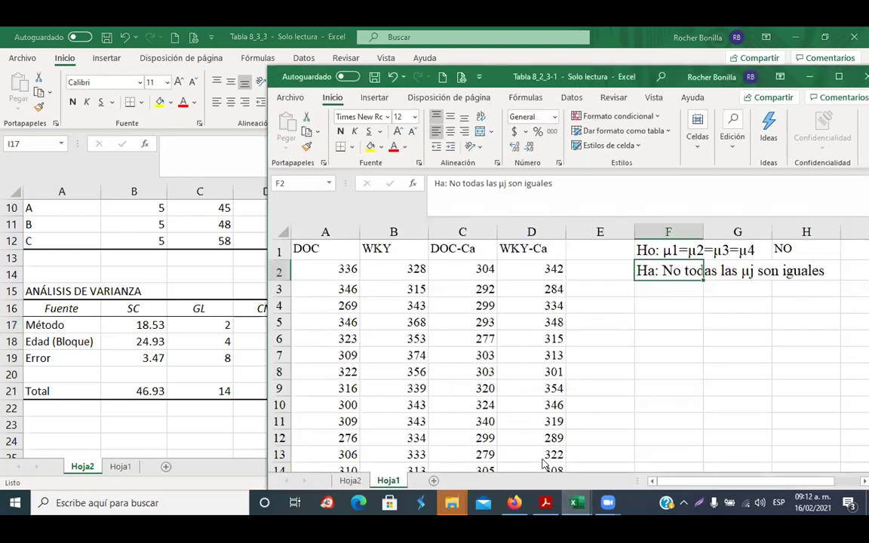
scroll(543, 464, down, 2)
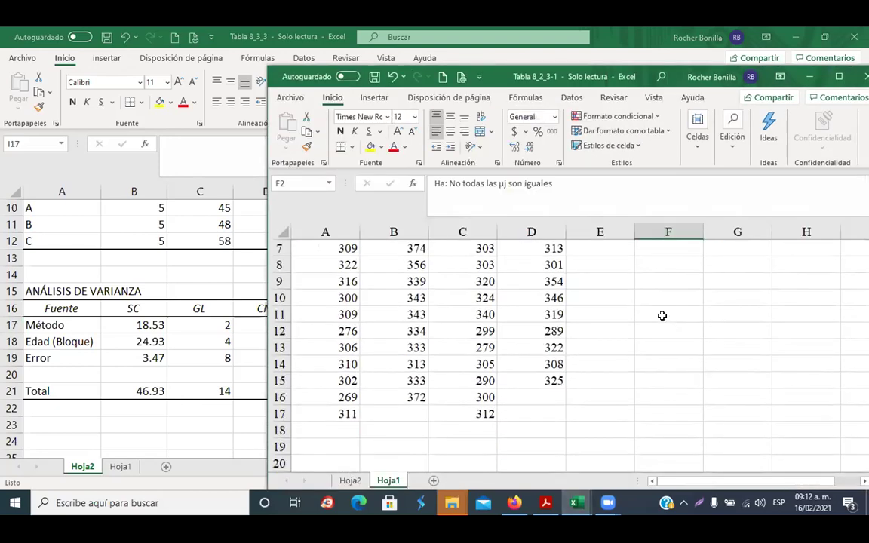
click(350, 480)
scroll(490, 319, down, 3)
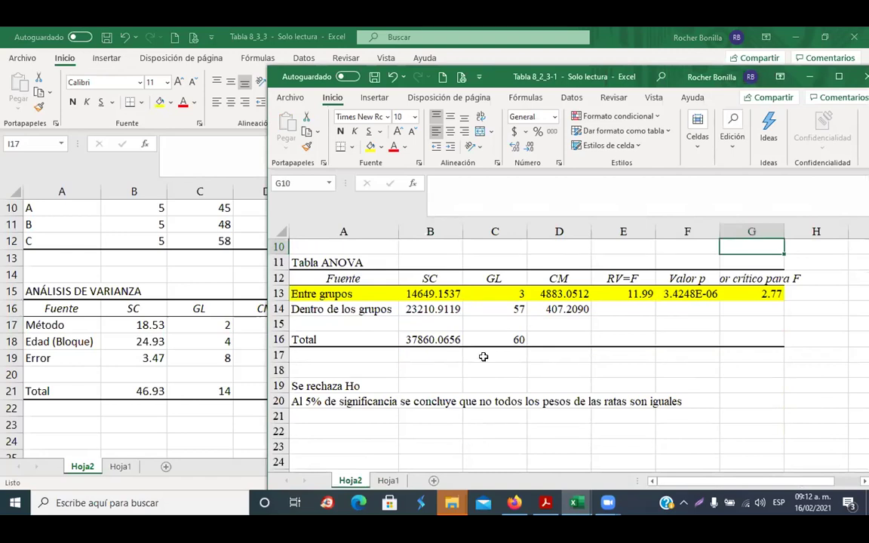
- Back in Tabla 8_3_3, extend the I16 text to "Al 5% de significancia se concluye que no todos los" and left-align it
click(234, 361)
click(575, 308)
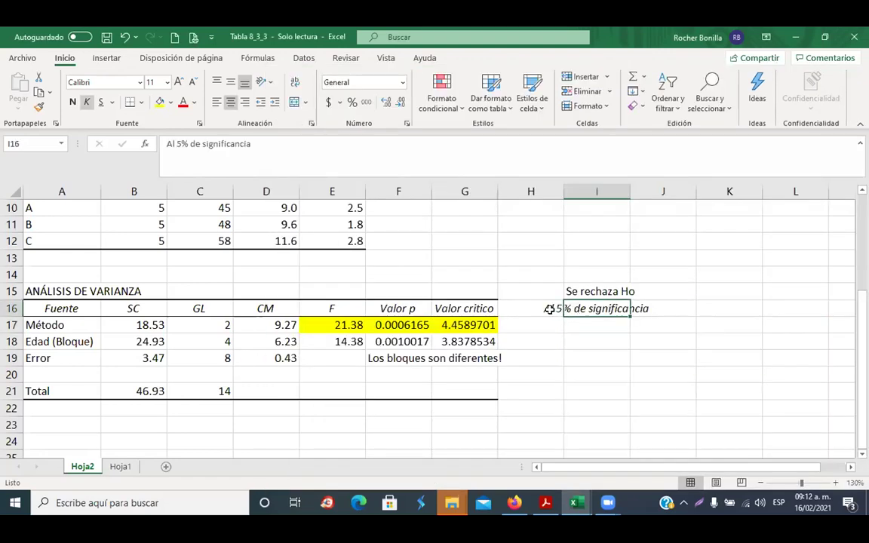
click(337, 157)
text(se )
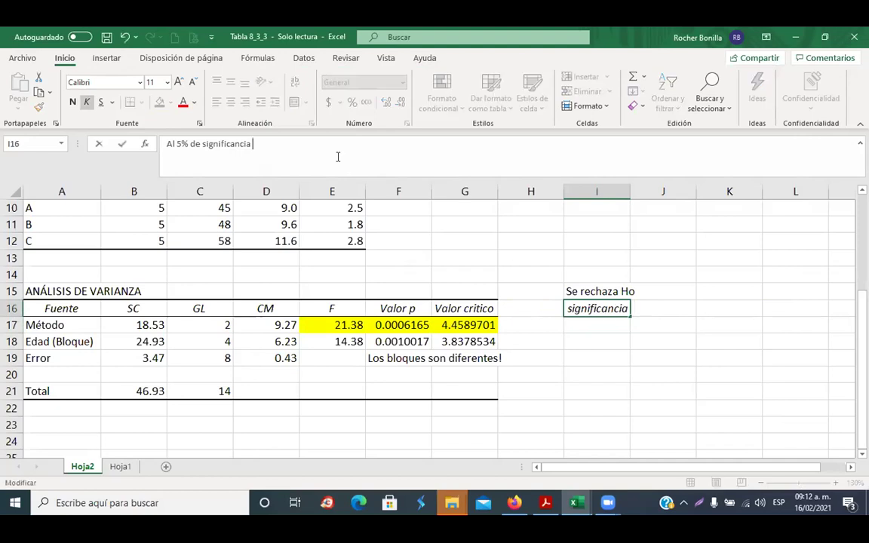
text(concl)
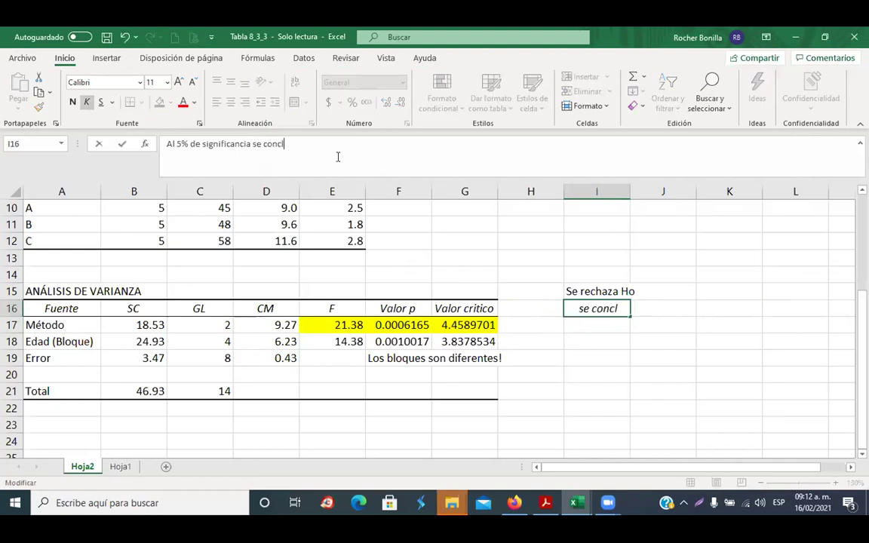
text(uye que no t)
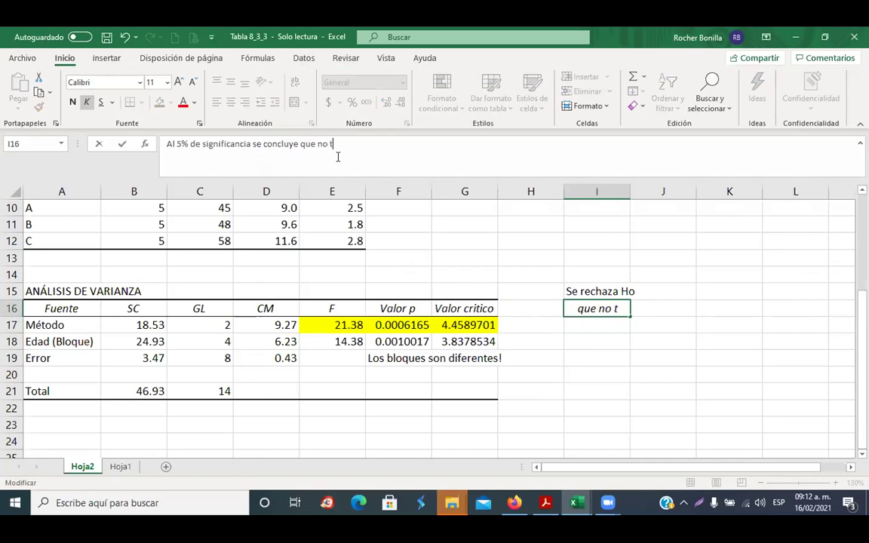
text(odos los)
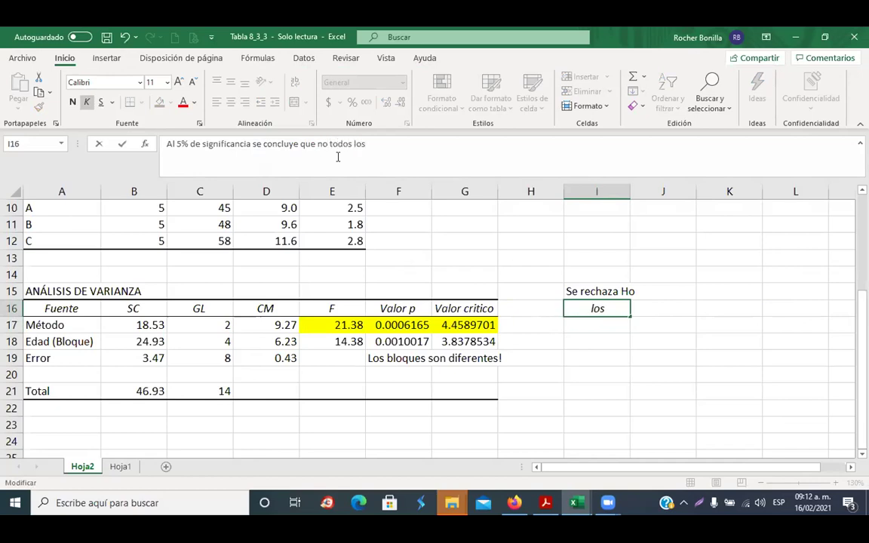
key(Return)
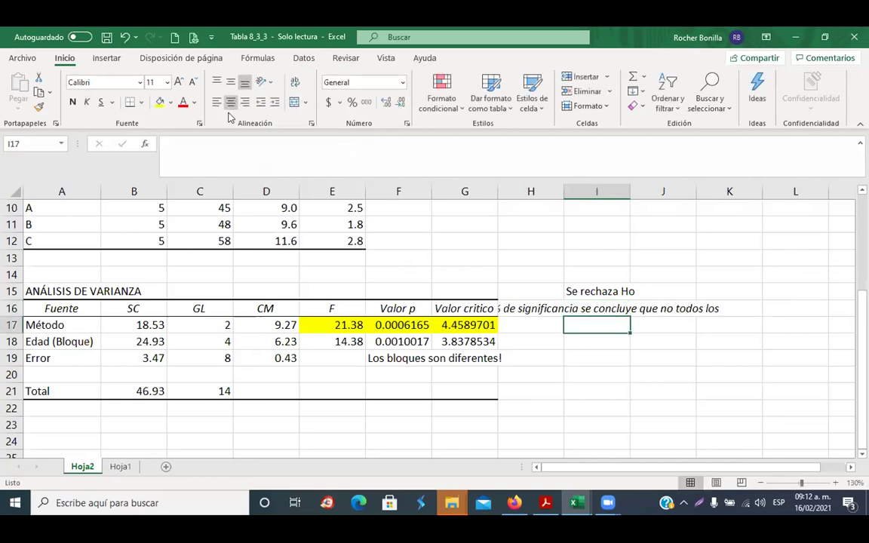
click(623, 309)
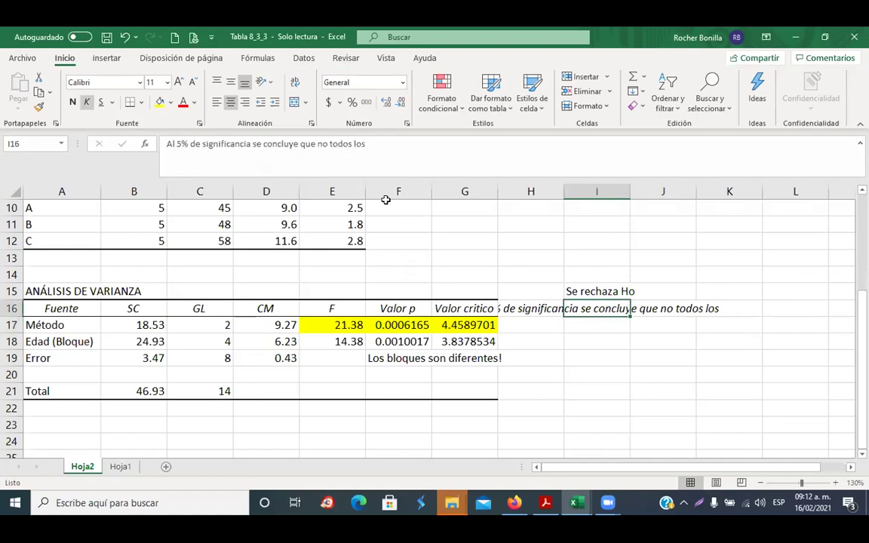
click(217, 101)
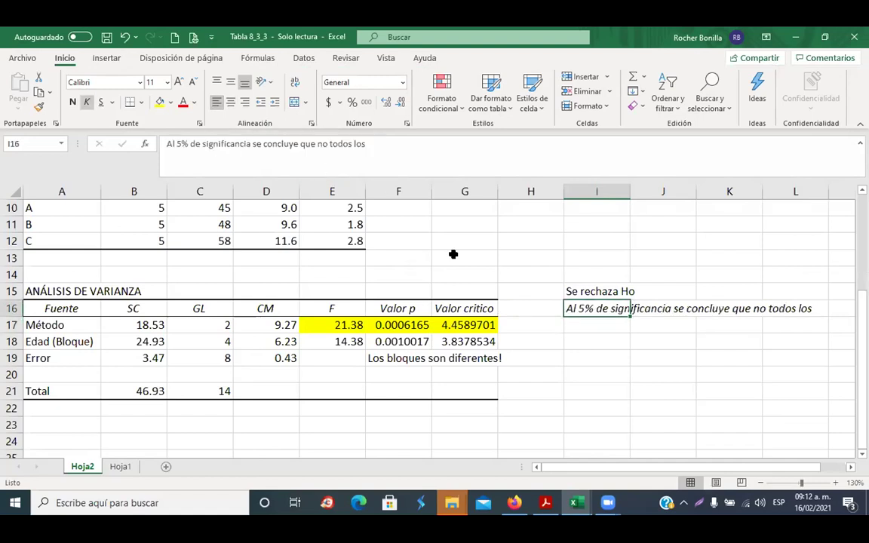
- Continue the conclusion in I17 with the text "los métodos son iguales"
click(596, 321)
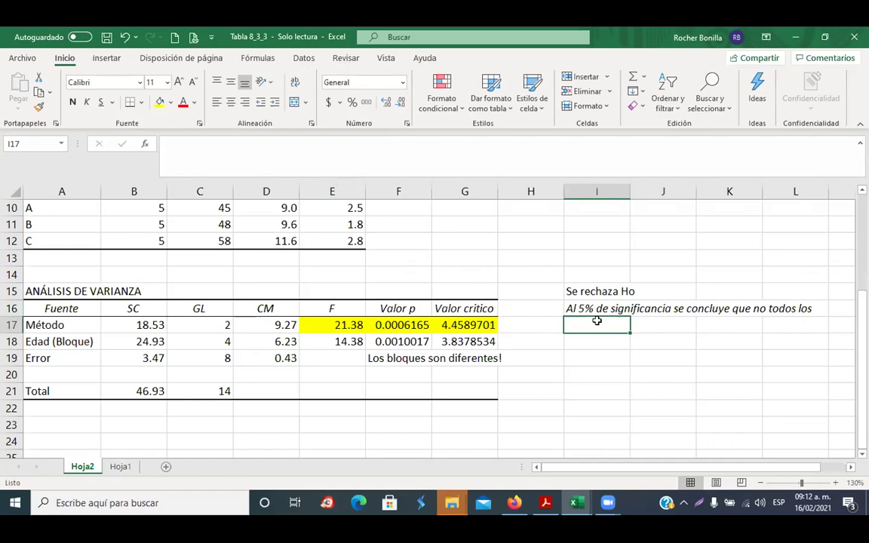
scroll(579, 298, up, 2)
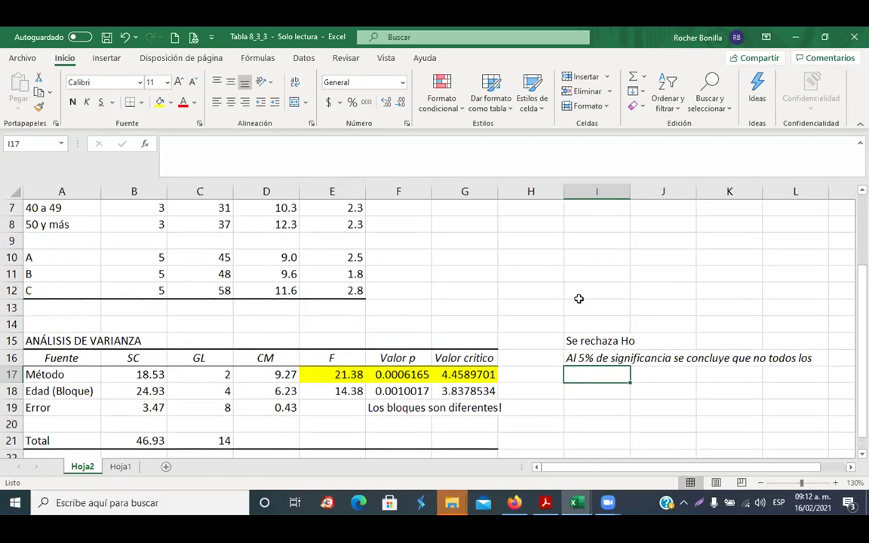
scroll(578, 299, down, 1)
scroll(579, 298, down, 1)
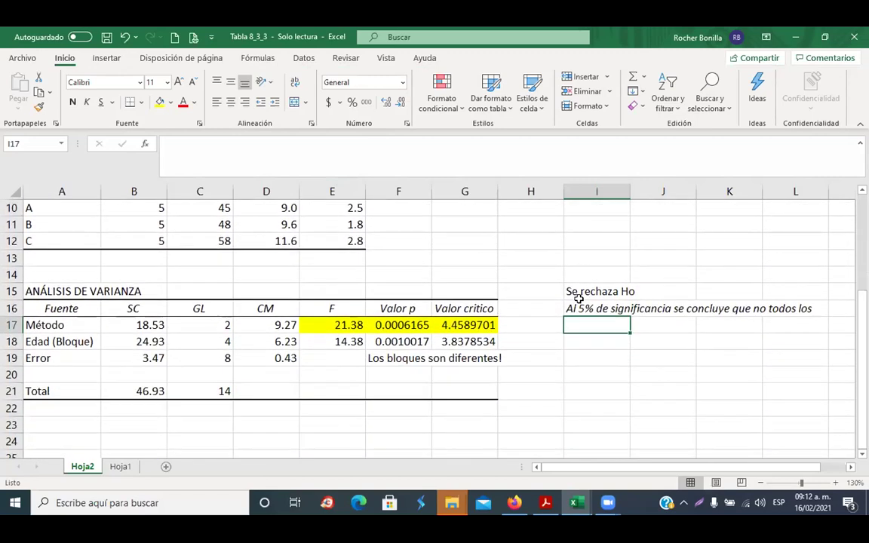
text(los )
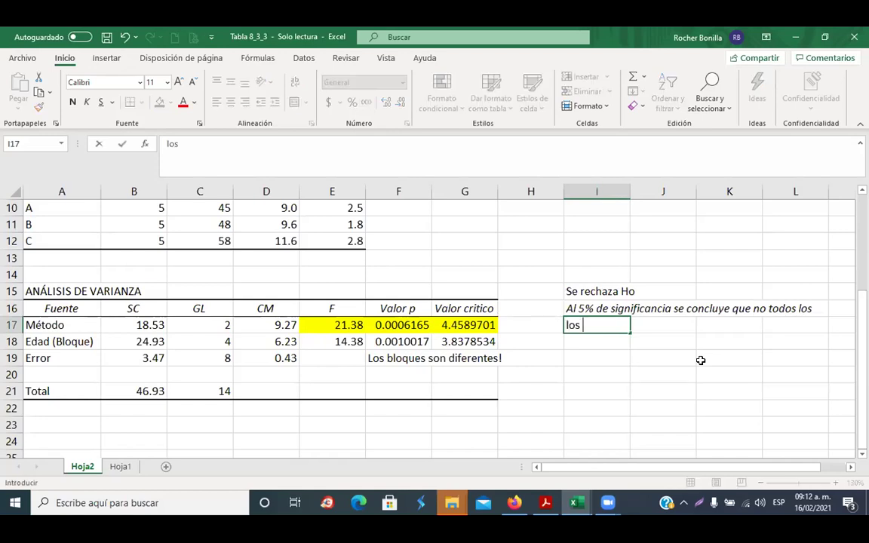
text(métodos son)
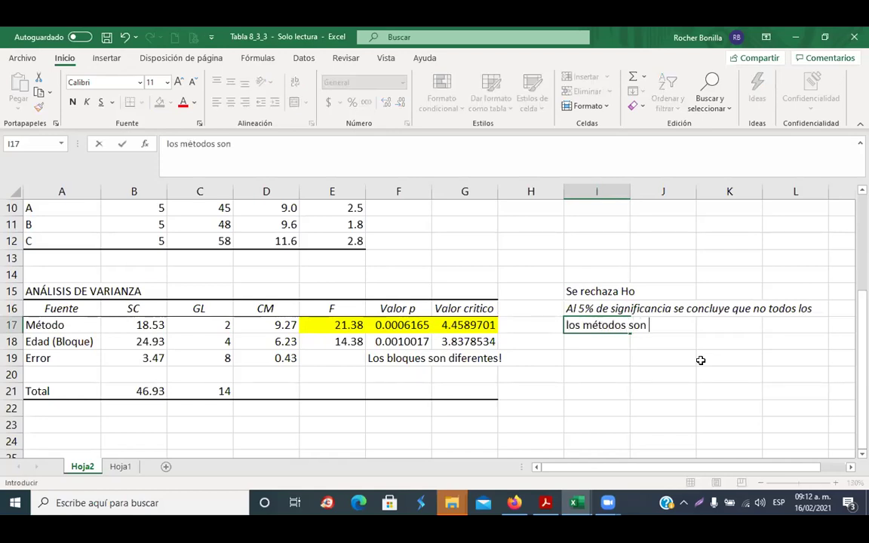
key(alt+Tab)
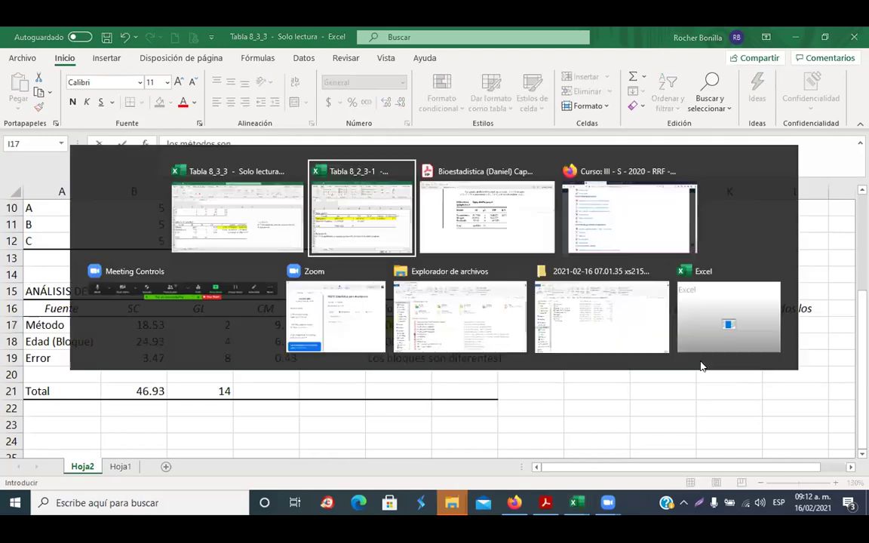
key(alt+Tab)
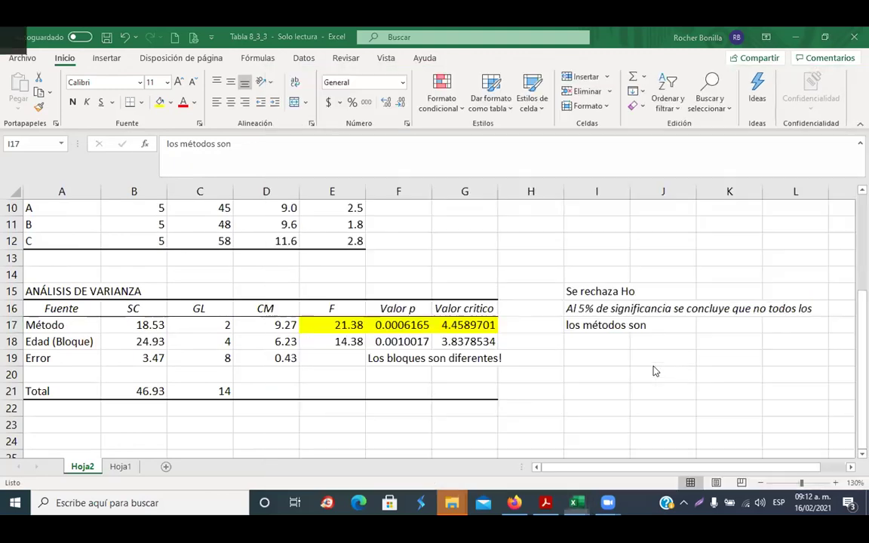
click(262, 140)
text(iguale)
text(s)
key(Return)
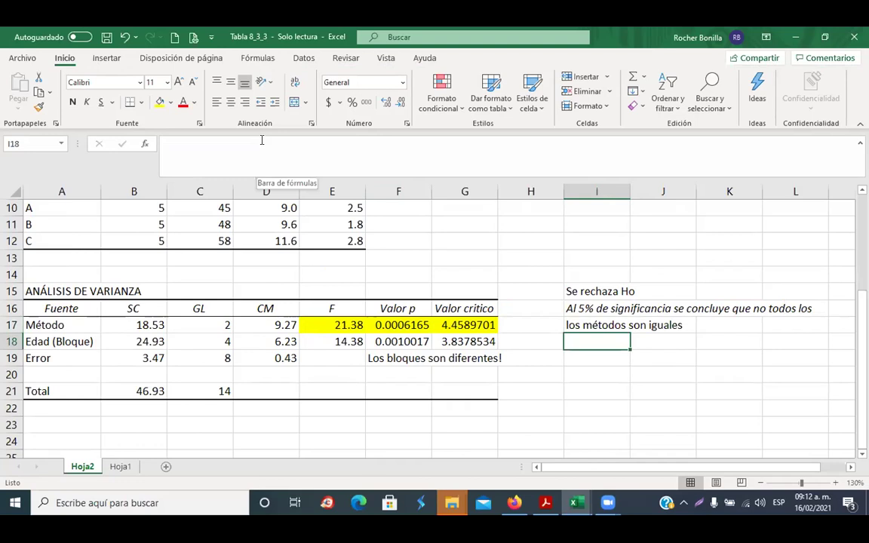
- Compare the means of methods A, B and C in D10:D12, and check the Edad (Bloque) p-value in F18
scroll(301, 226, up, 1)
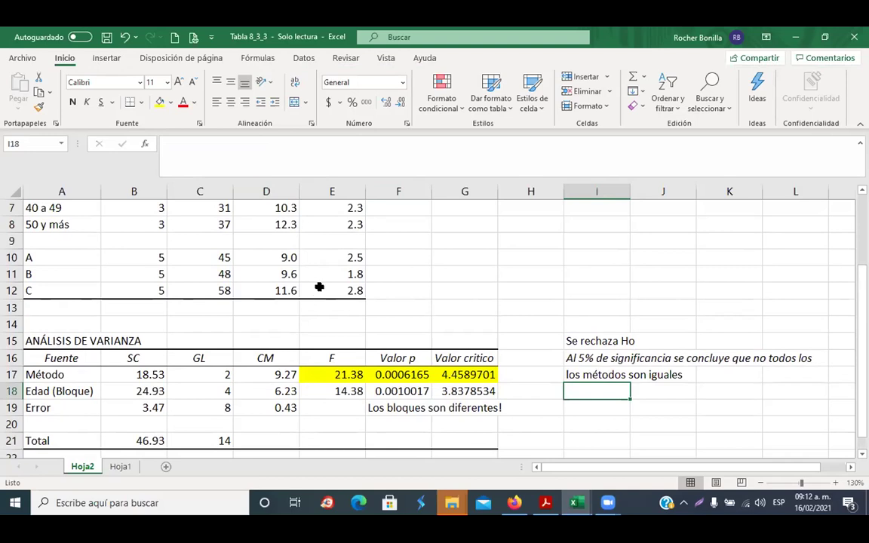
click(277, 293)
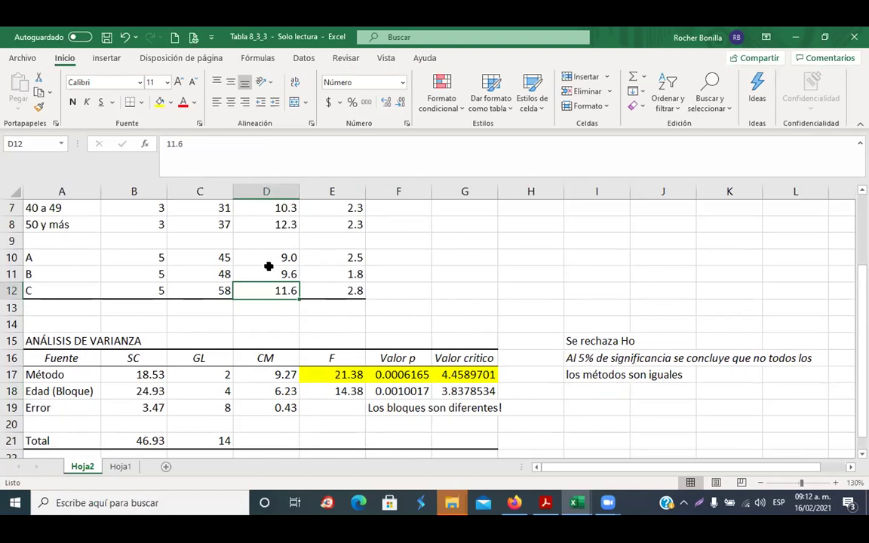
drag(267, 259, 268, 275)
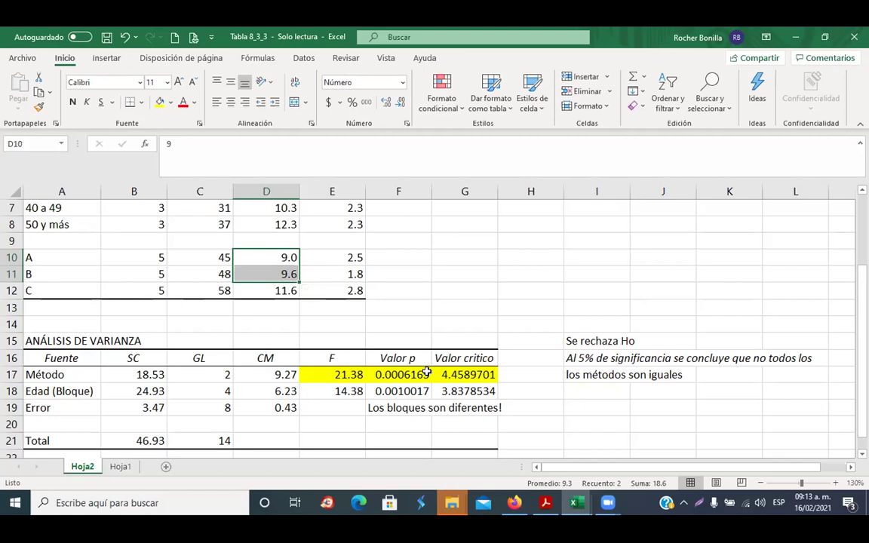
scroll(620, 354, down, 2)
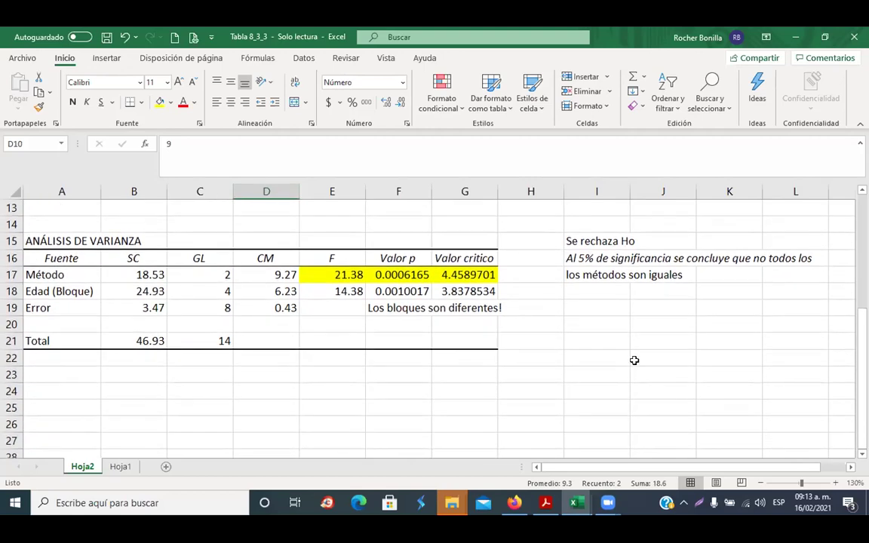
click(375, 291)
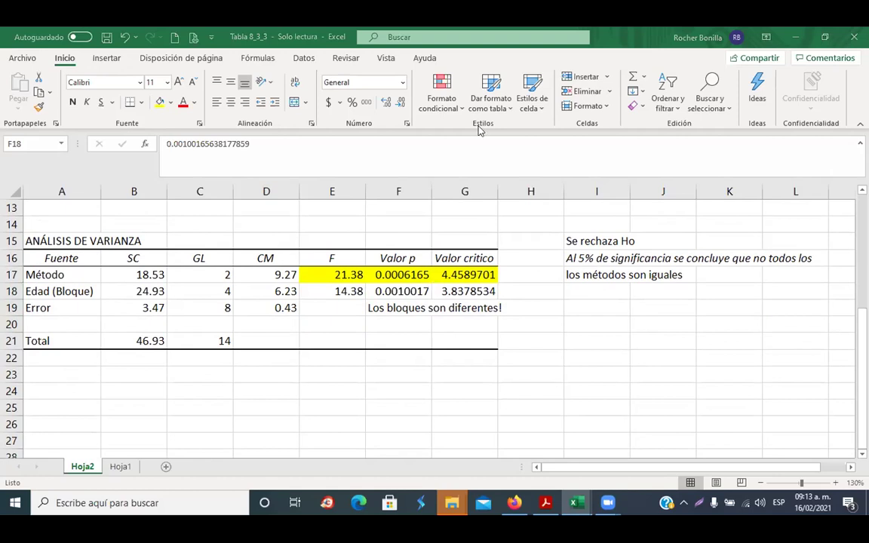
- Replace the Edad (Bloque) p-value in F18 with a trial value of 0.15
click(394, 291)
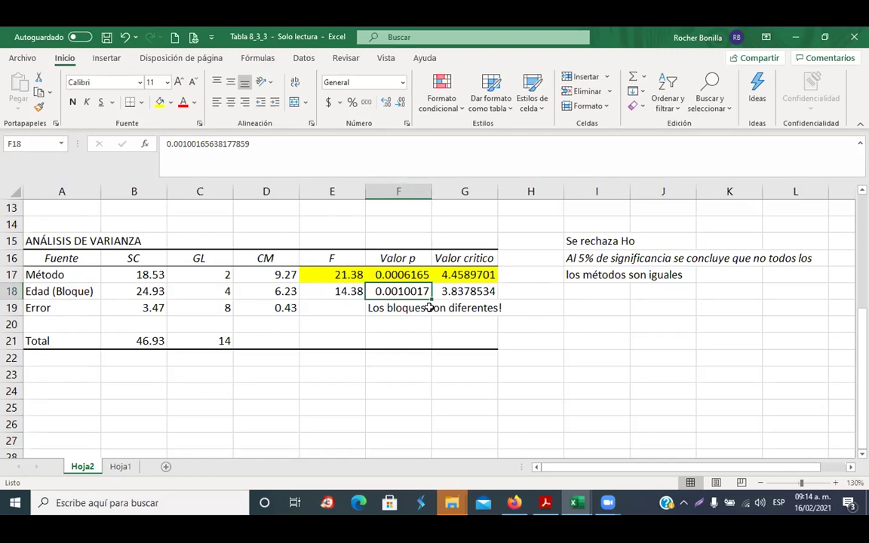
text(0.15)
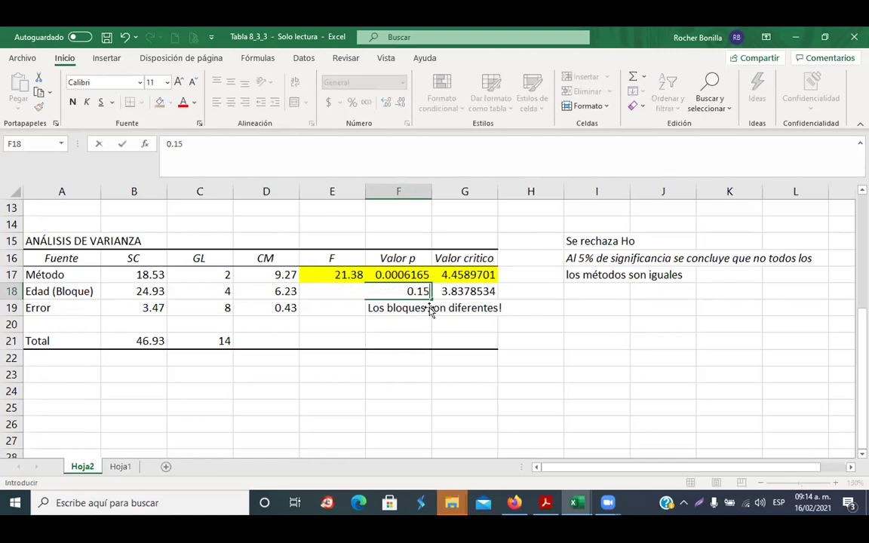
key(Return)
click(397, 291)
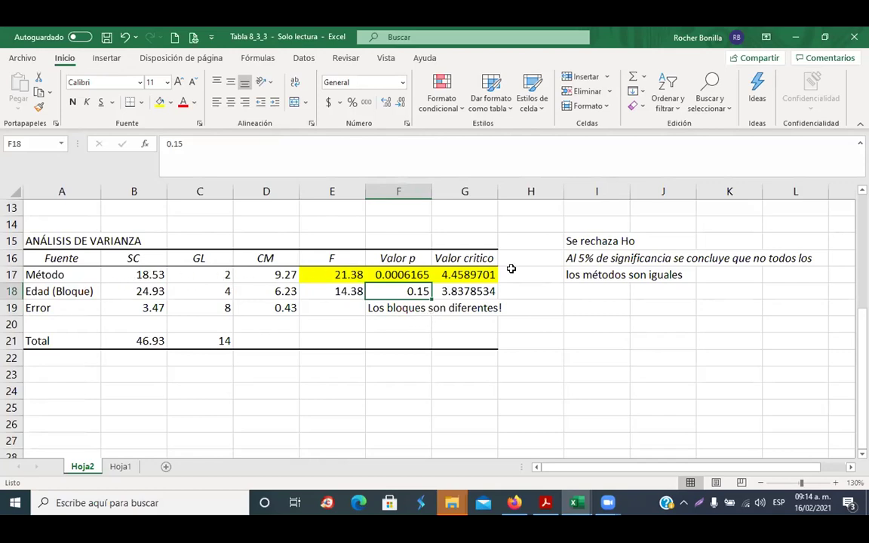
- Change the F19 note to "Los bloques son iguales!" and review it against the trial p-value of Edad (Bloque)
click(394, 307)
double_click(241, 143)
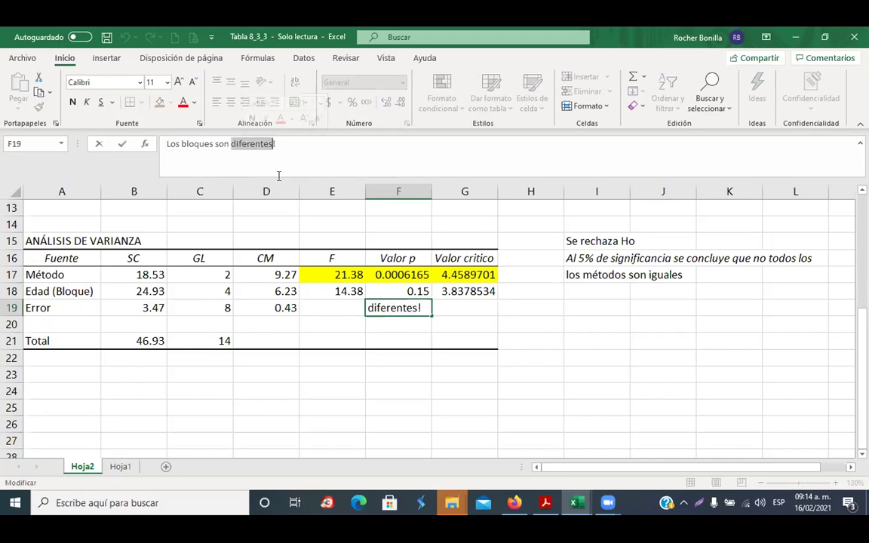
text(igusl)
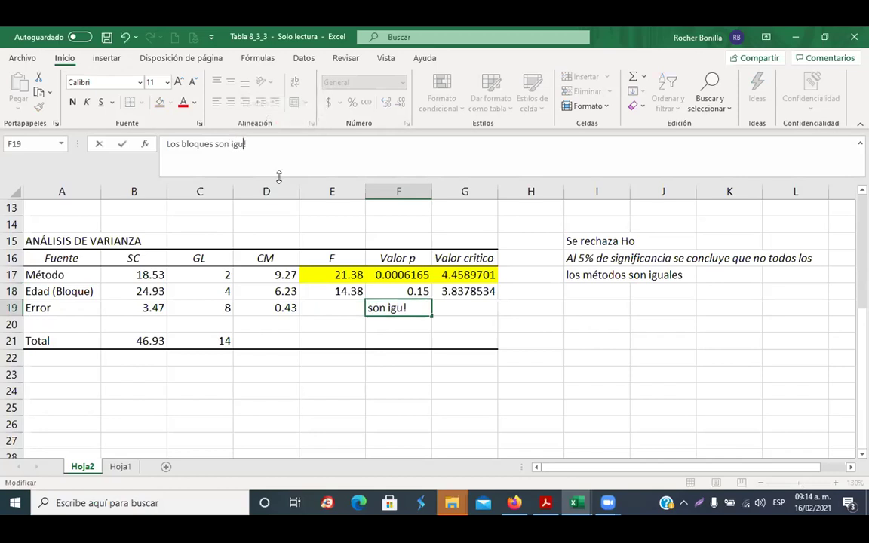
text(es)
key(Return)
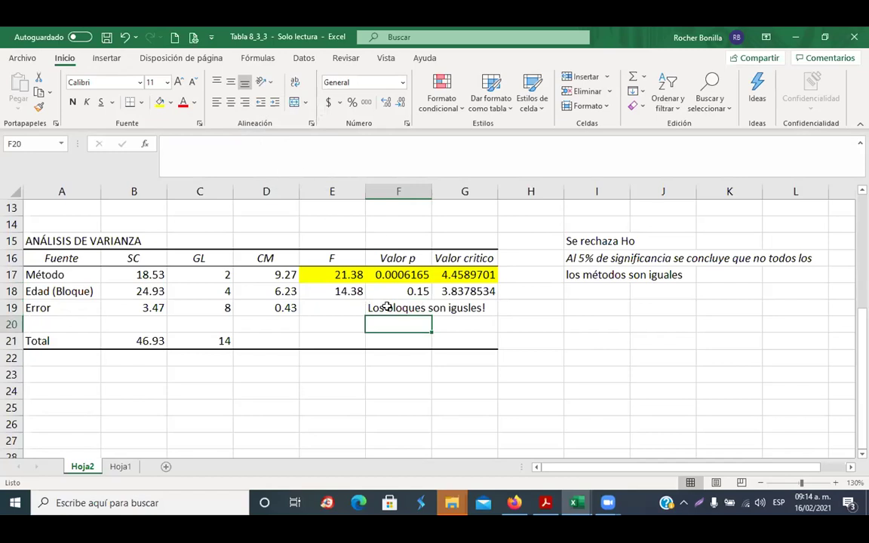
click(390, 306)
click(245, 144)
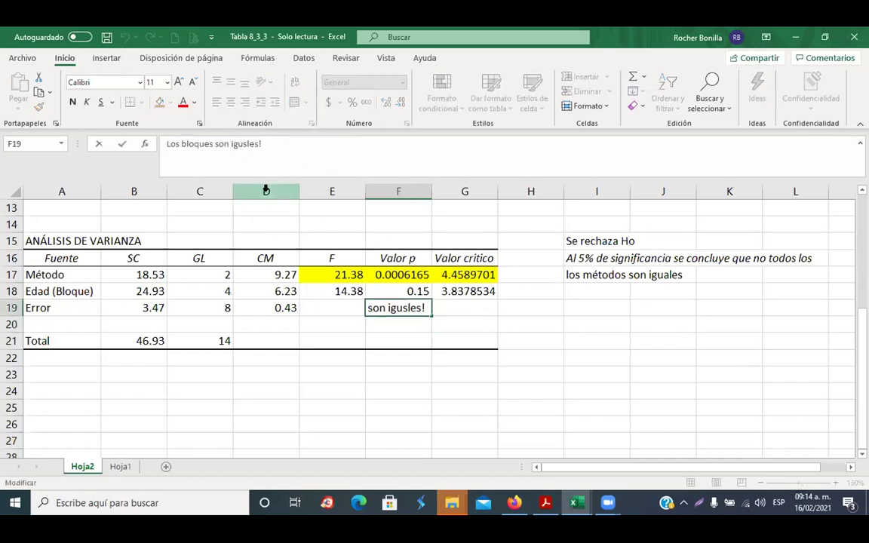
key(Delete)
text(a)
key(Return)
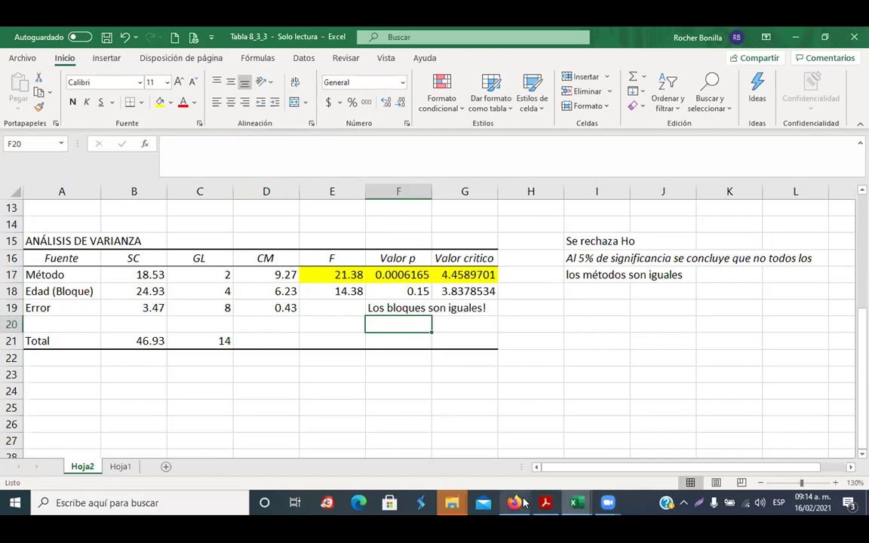
mouse_move(525, 502)
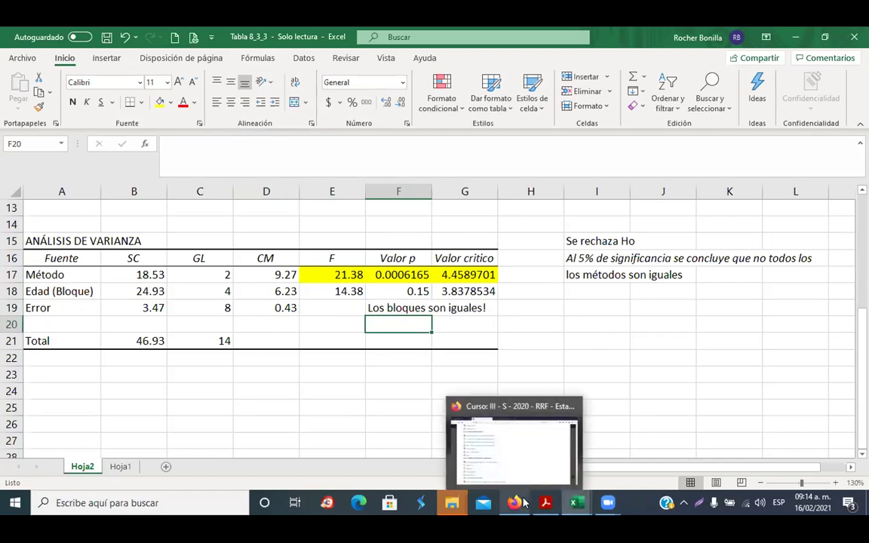
click(406, 305)
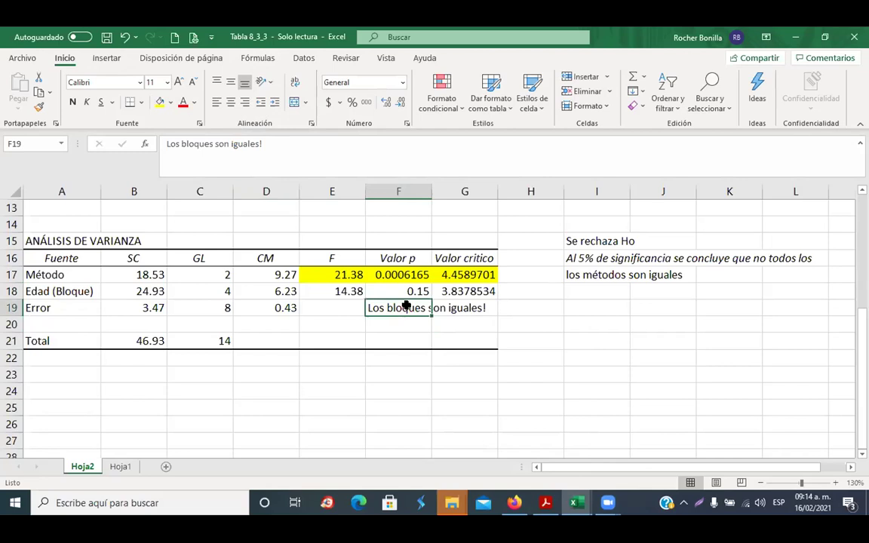
click(402, 292)
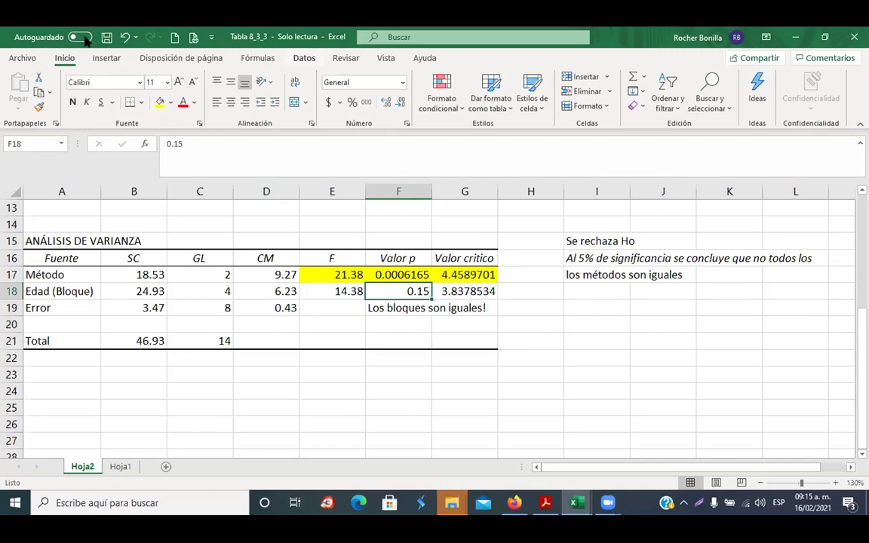
- Undo the trial edits to the F19 note and the F18 p-value, and clear the contents of F19:G19
click(124, 37)
click(125, 37)
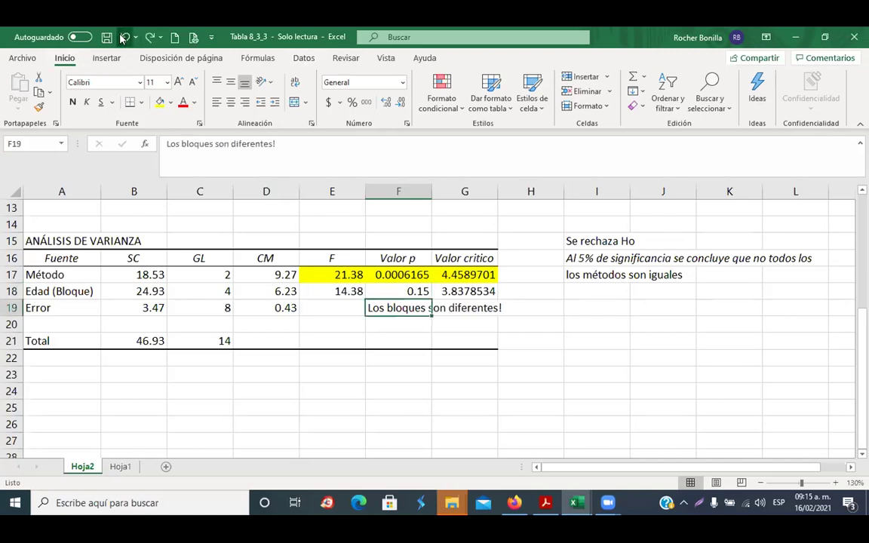
click(124, 37)
drag(401, 307, 483, 300)
key(Delete)
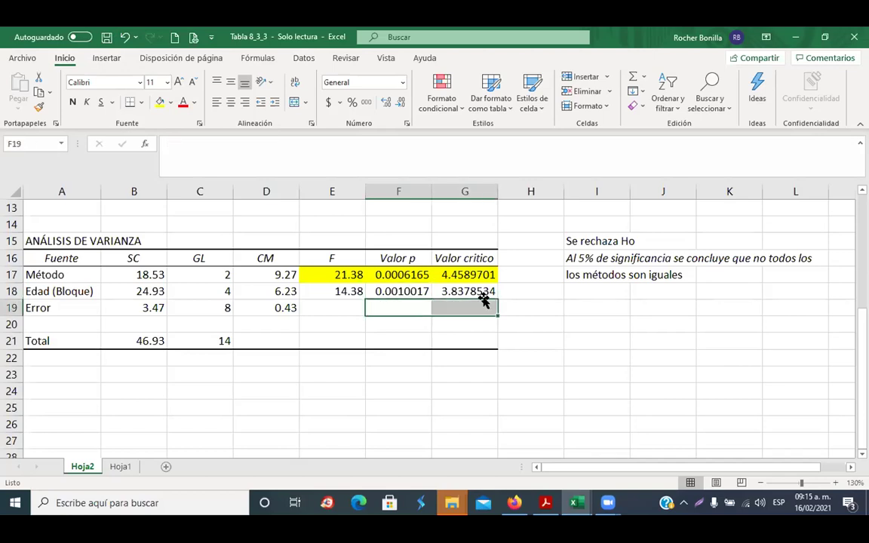
- Switch to the Bioestadistica PDF in Acrobat Reader and read the statistical decision, conclusion and p-value following Tabla 8.3.4
click(545, 502)
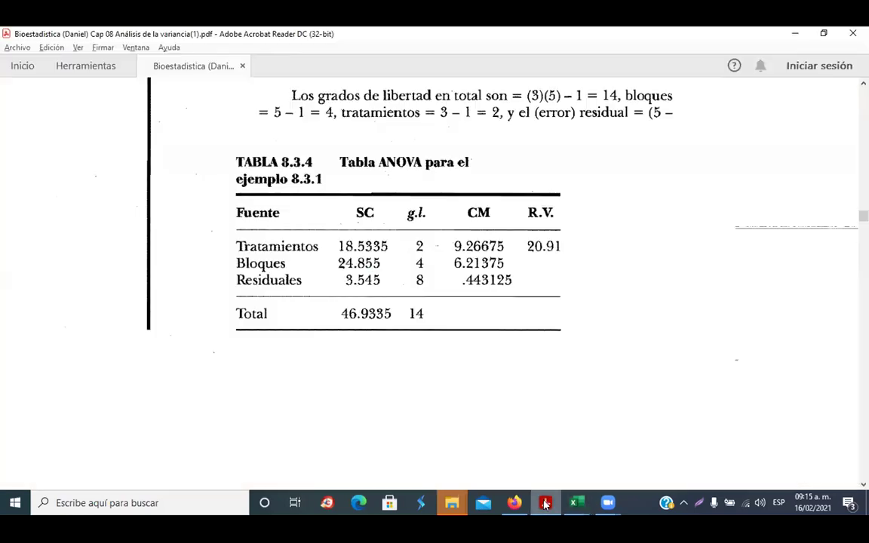
scroll(401, 292, down, 5)
scroll(401, 292, down, 3)
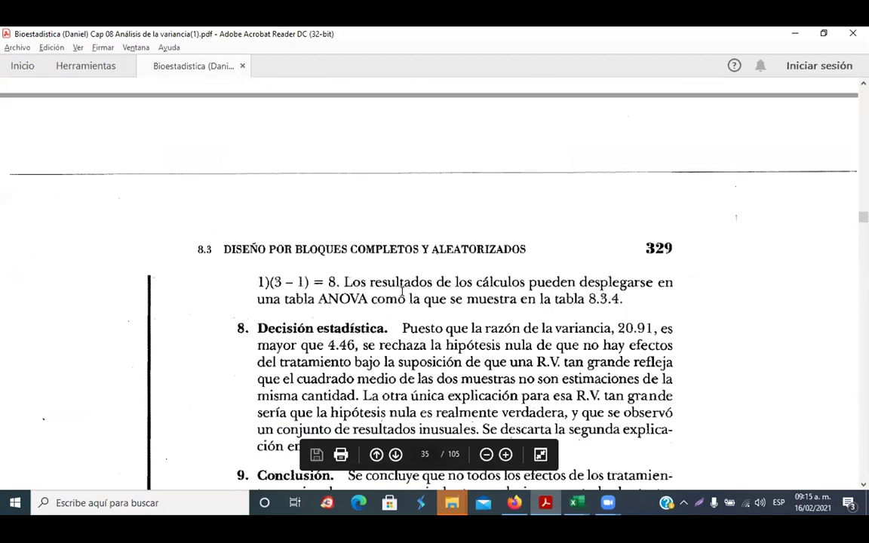
scroll(404, 289, down, 5)
scroll(404, 289, down, 3)
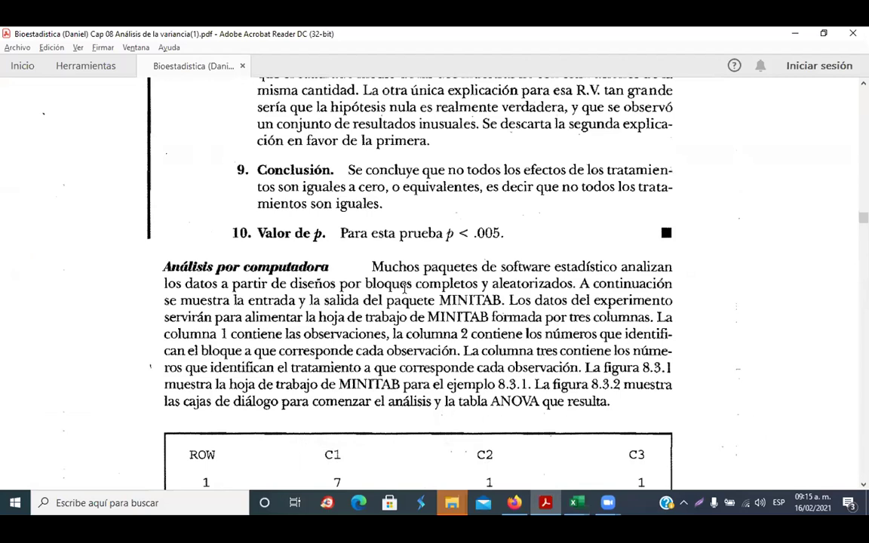
scroll(398, 275, down, 3)
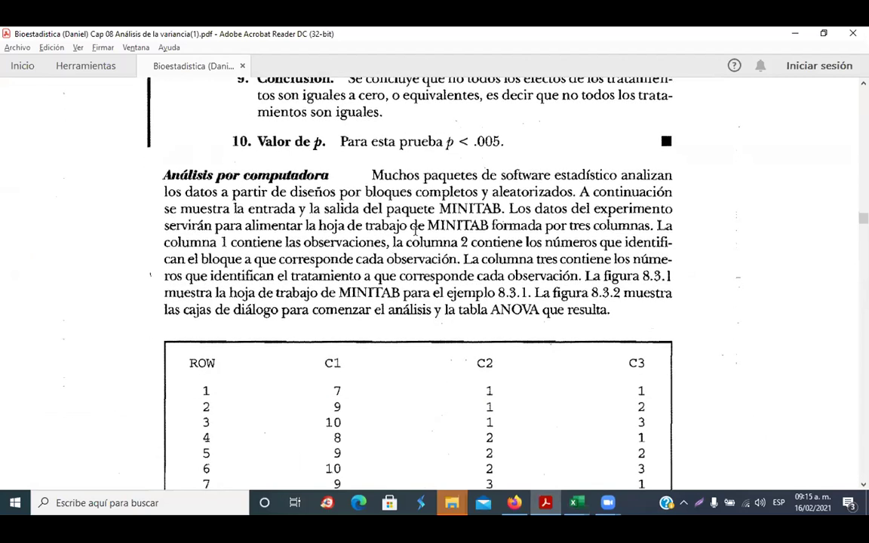
- Look through the MINITAB data and results for example 8.3.1, the Alternativas paragraph and the statement of exercise 8.3.1
scroll(435, 258, down, 11)
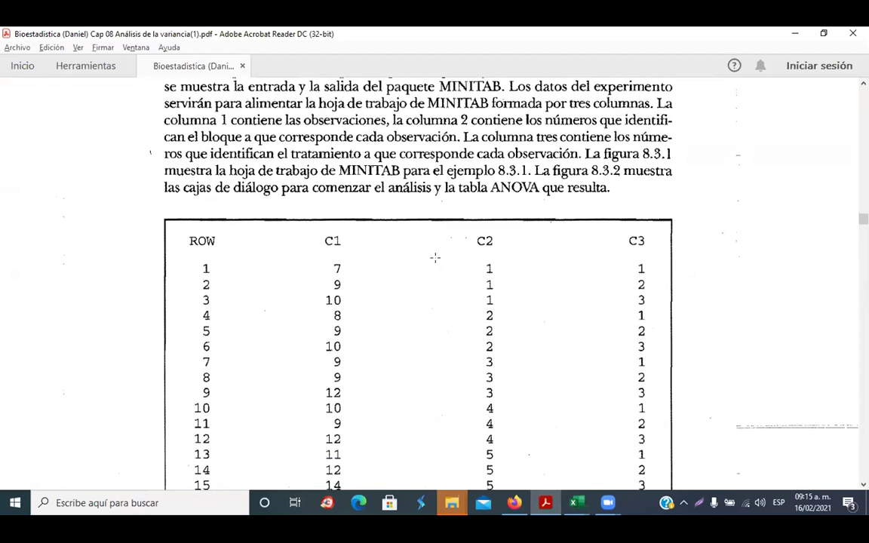
scroll(435, 258, down, 20)
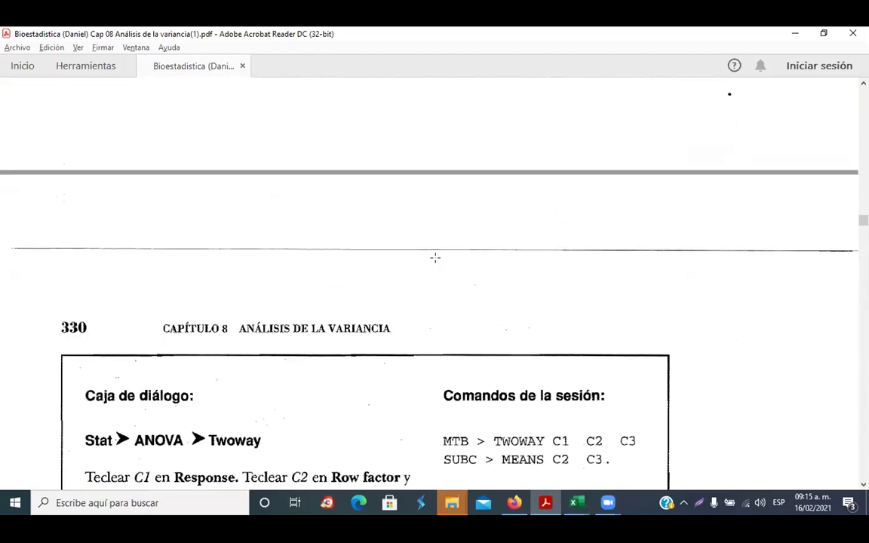
scroll(435, 257, down, 20)
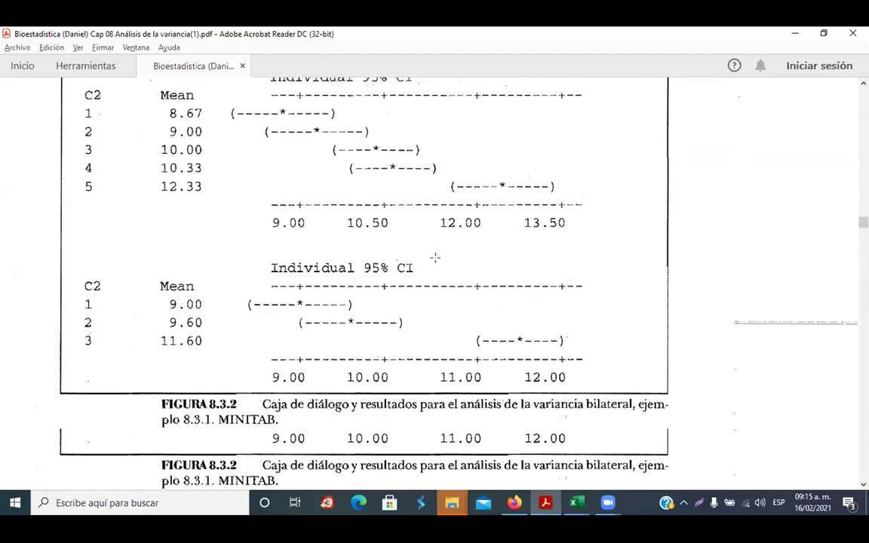
scroll(435, 258, down, 20)
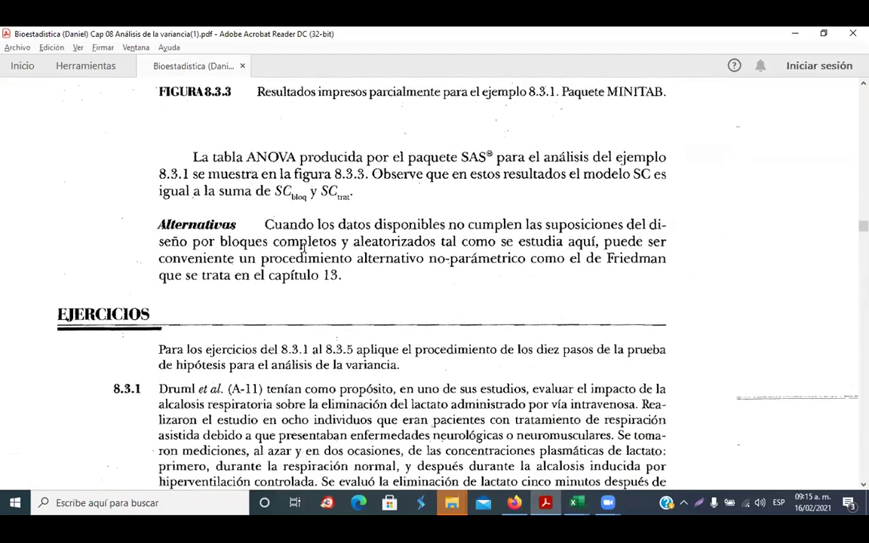
scroll(275, 222, down, 6)
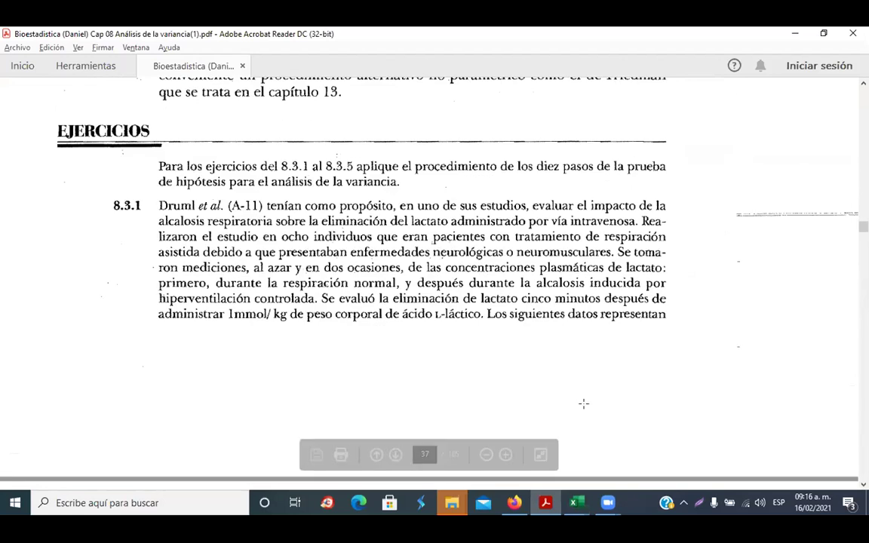
- Switch to the Mediación Virtual course in Firefox and open the Trabajo grupal 9 quiz under Tema 9
click(514, 502)
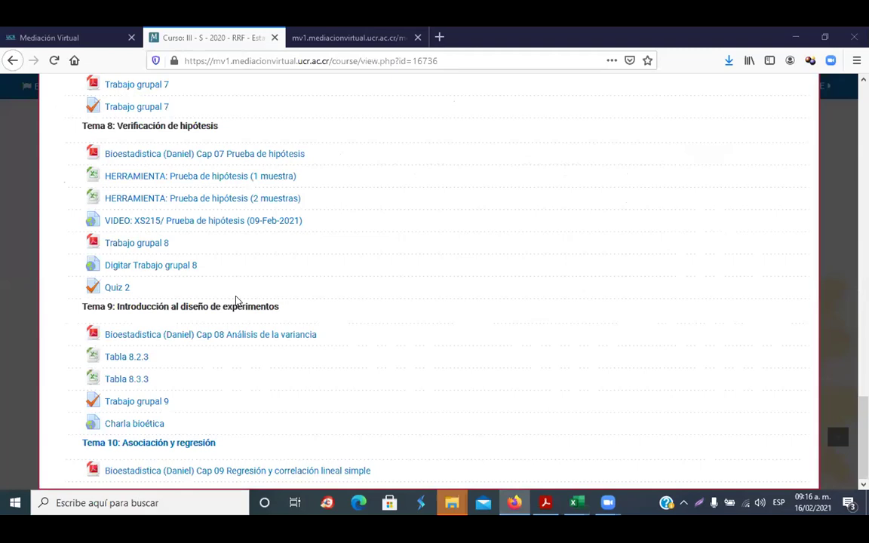
click(156, 406)
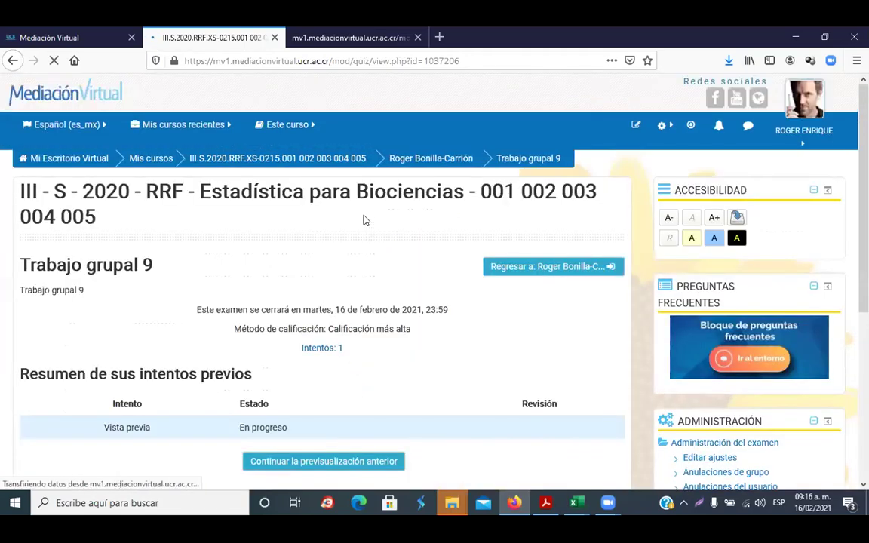
scroll(362, 215, down, 4)
scroll(360, 210, down, 1)
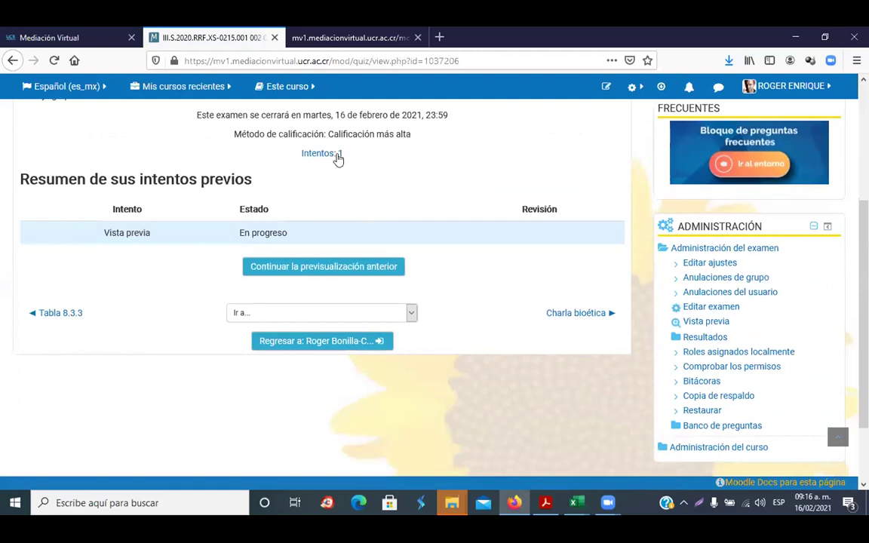
- Open the attempts report for Trabajo grupal 9 and review its display options and table of student attempts
click(312, 153)
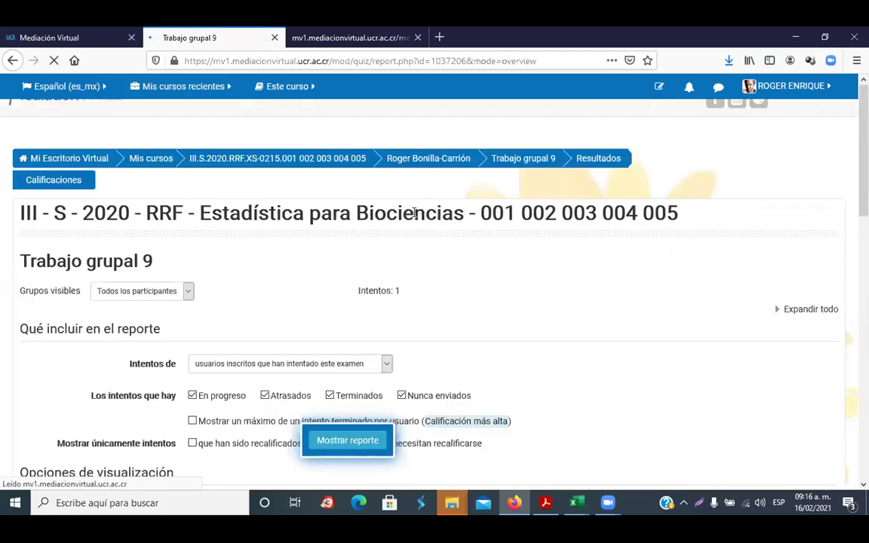
scroll(411, 241, down, 7)
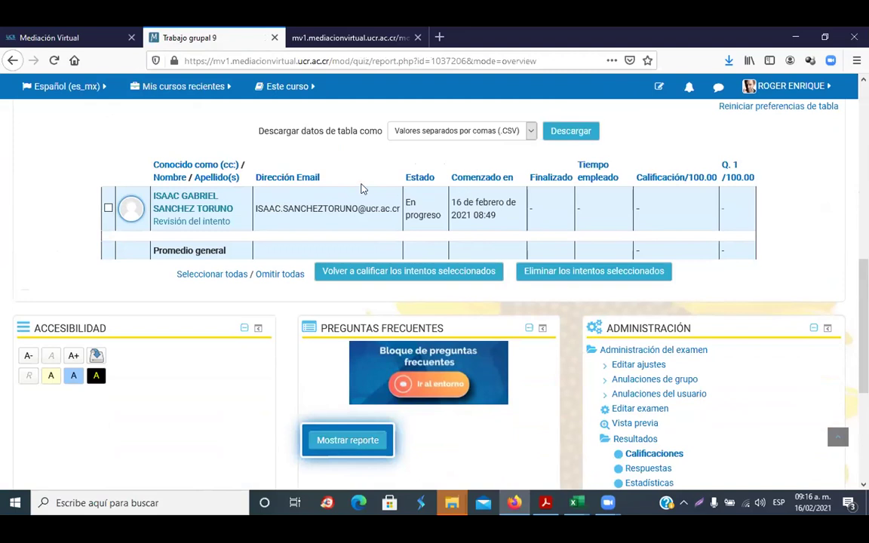
scroll(415, 211, up, 2)
scroll(393, 188, up, 1)
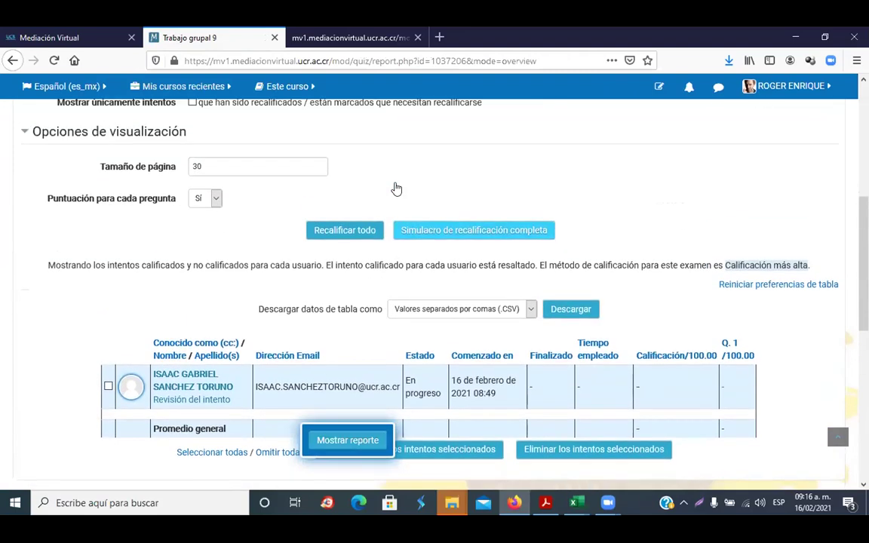
scroll(396, 191, down, 2)
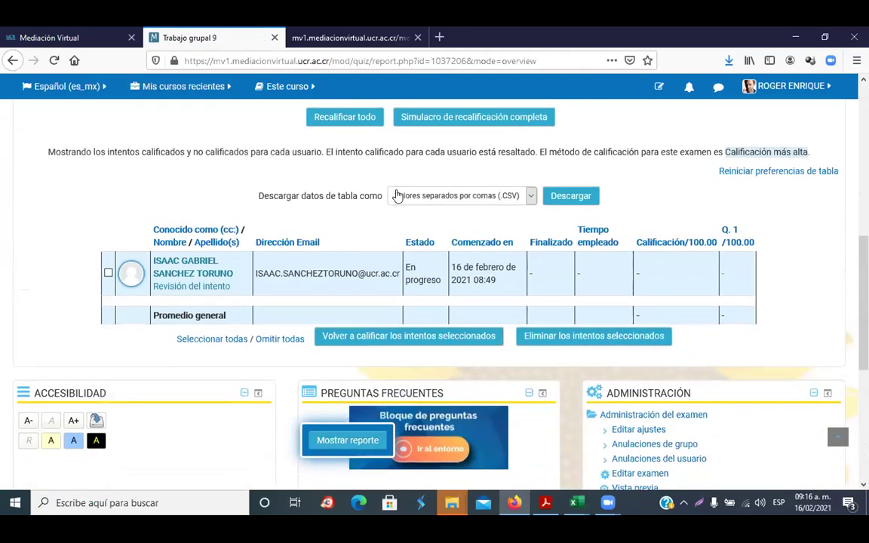
scroll(455, 178, up, 1)
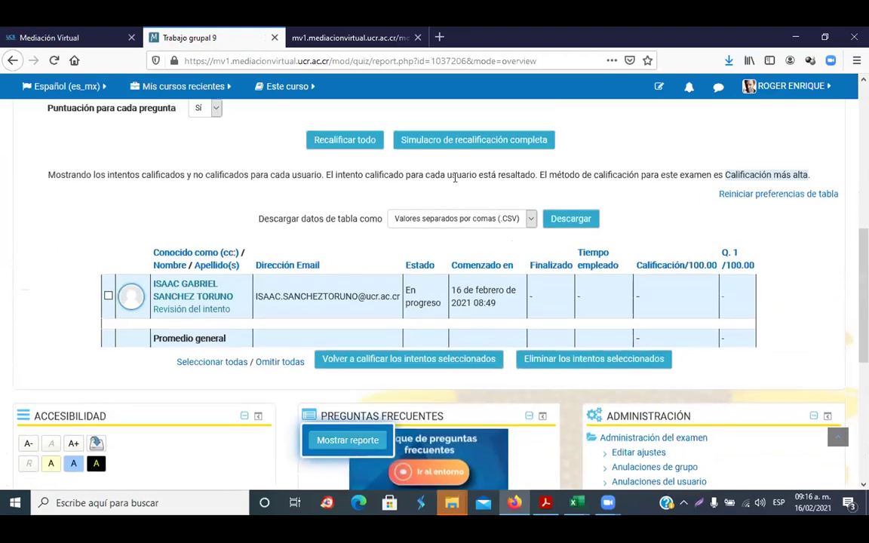
scroll(455, 178, up, 4)
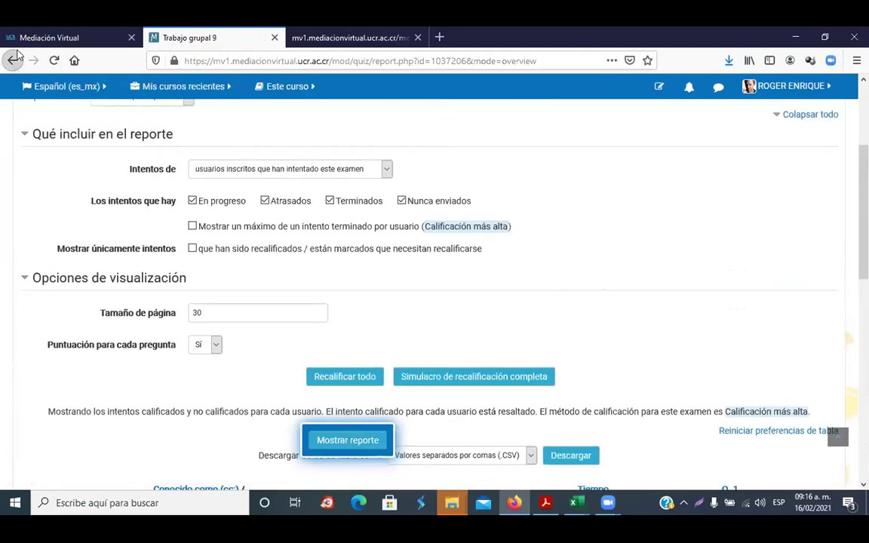
- Return to the Trabajo grupal 9 summary, continue the previous preview and view the ANOVA table for Ejercicio 8.2.1
click(13, 59)
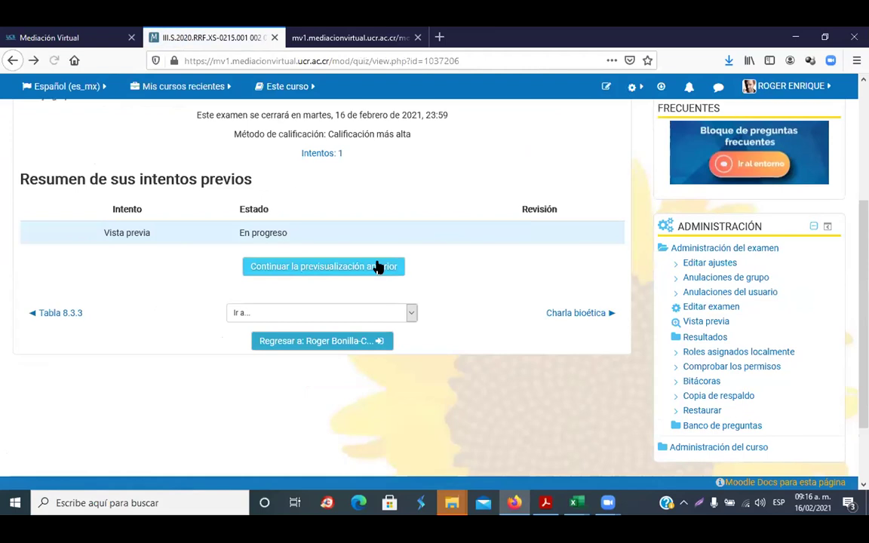
click(329, 268)
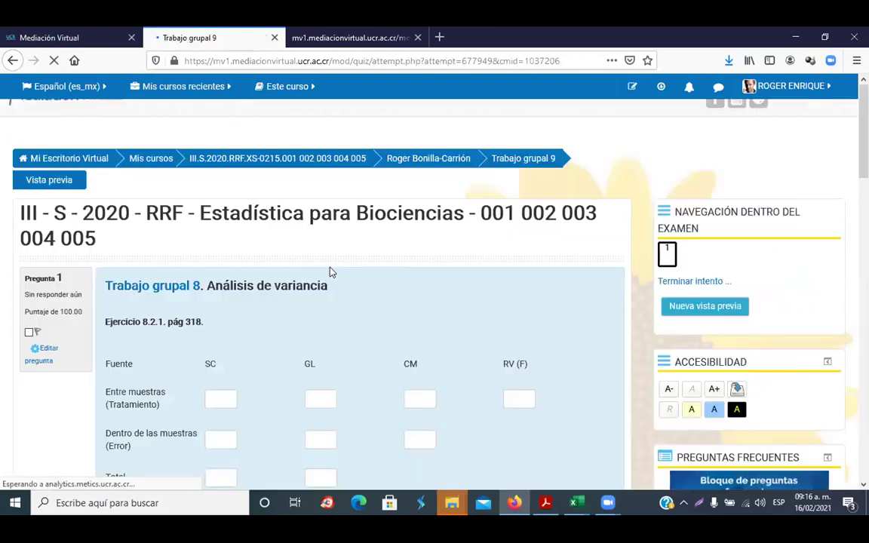
scroll(375, 268, down, 3)
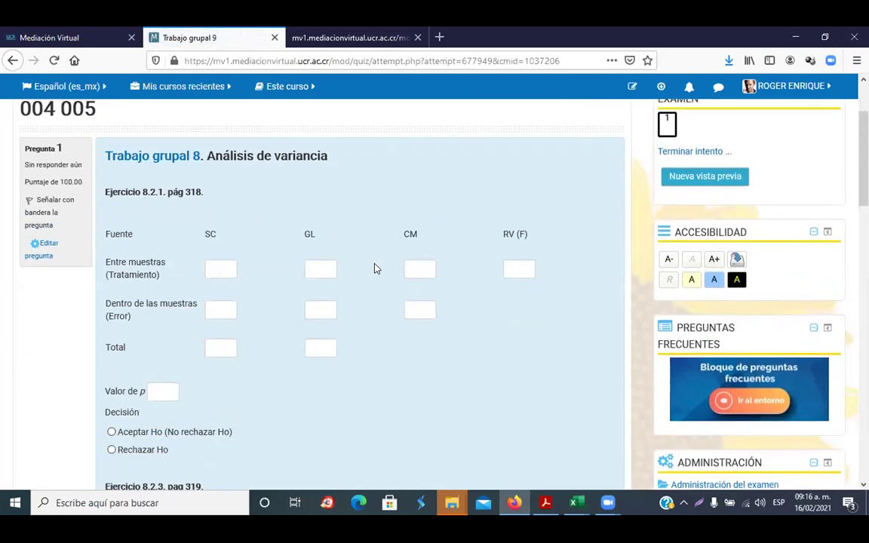